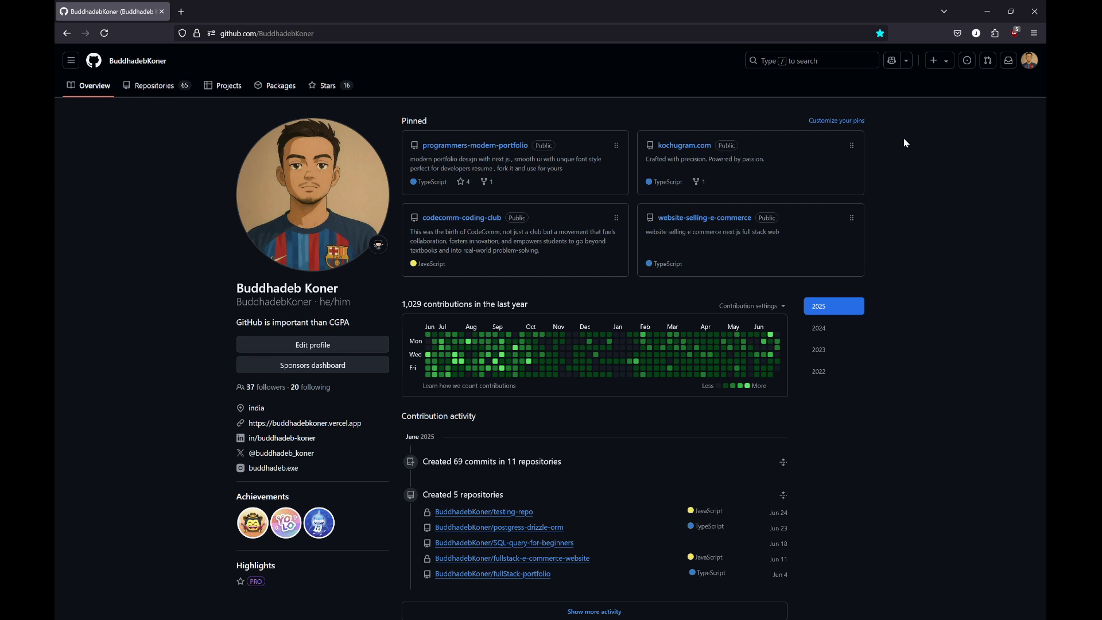
# - Go to LinkedIn in a new tab and sign in with the Continue with Google option
pyautogui.click(177, 13)
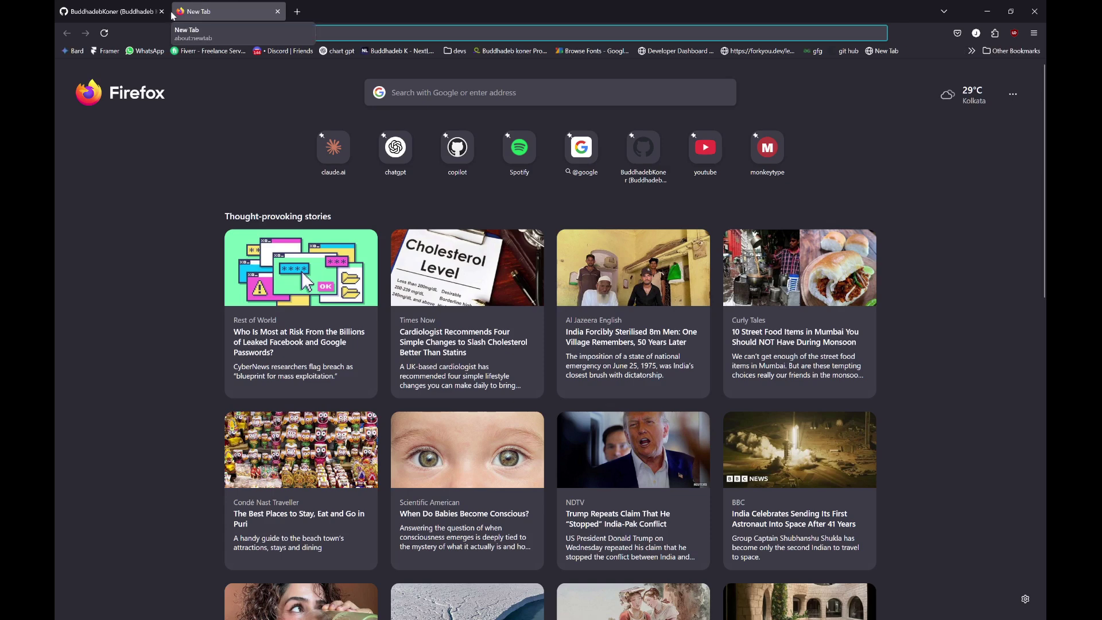
pyautogui.write('linkedin.com/')
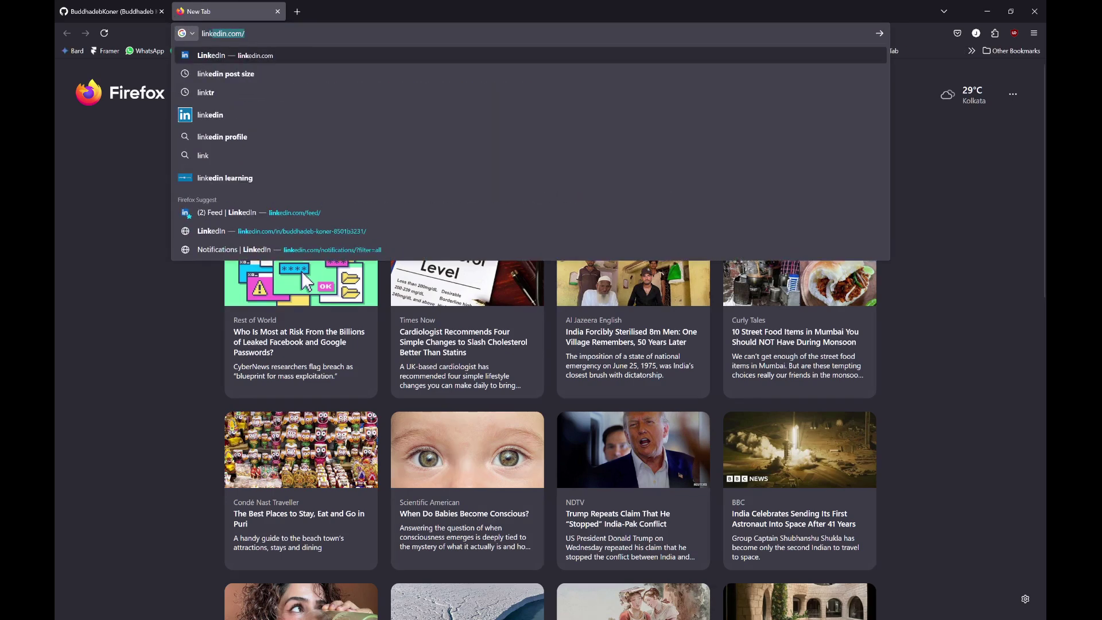
pyautogui.press('Return')
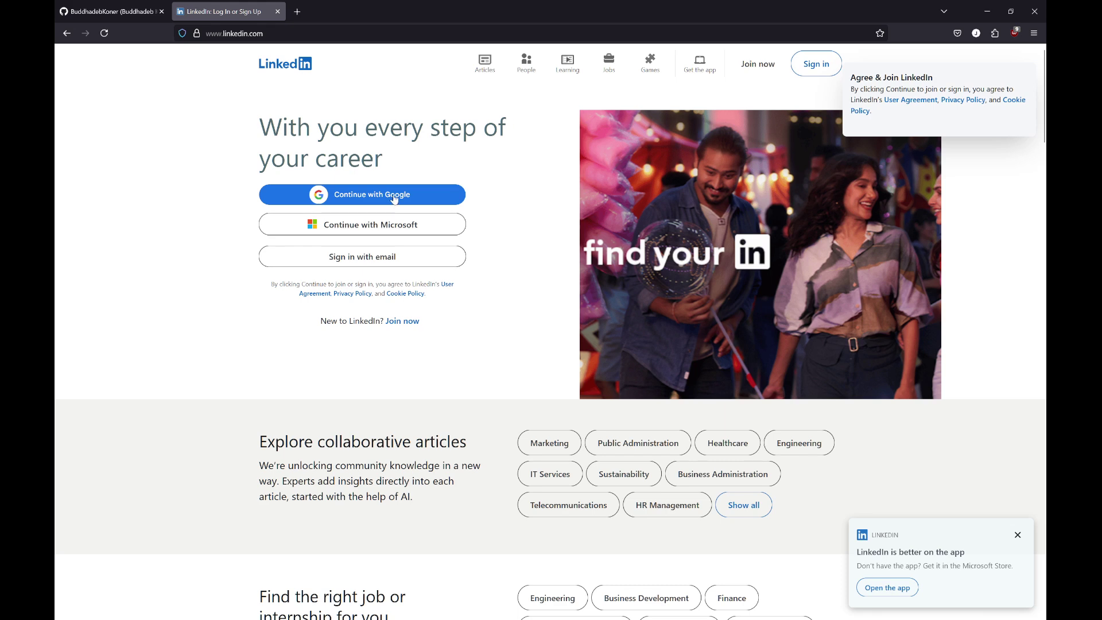
pyautogui.click(394, 196)
pyautogui.moveTo(560, 178); pyautogui.dragTo(600, 174)
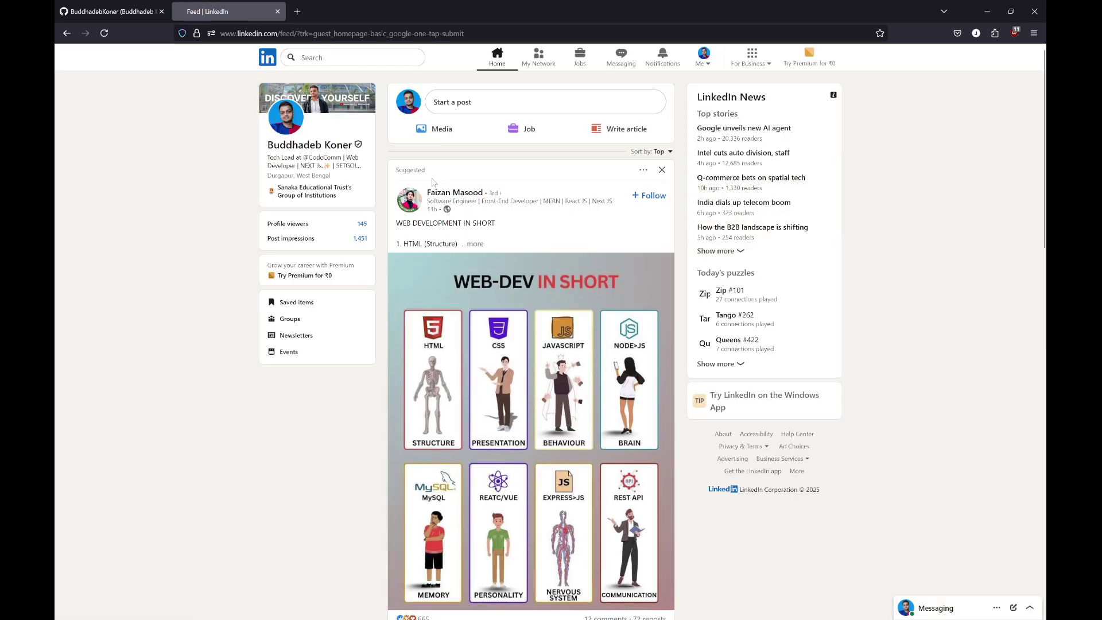
# - Go to your own LinkedIn profile and open the full internship activity post
pyautogui.click(706, 66)
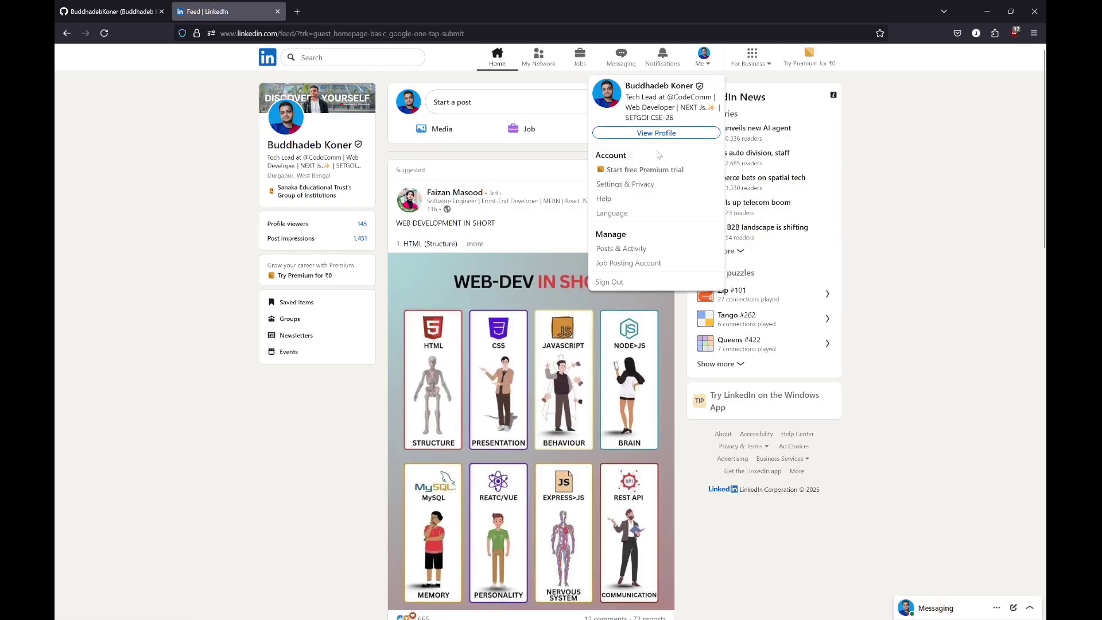
pyautogui.click(686, 133)
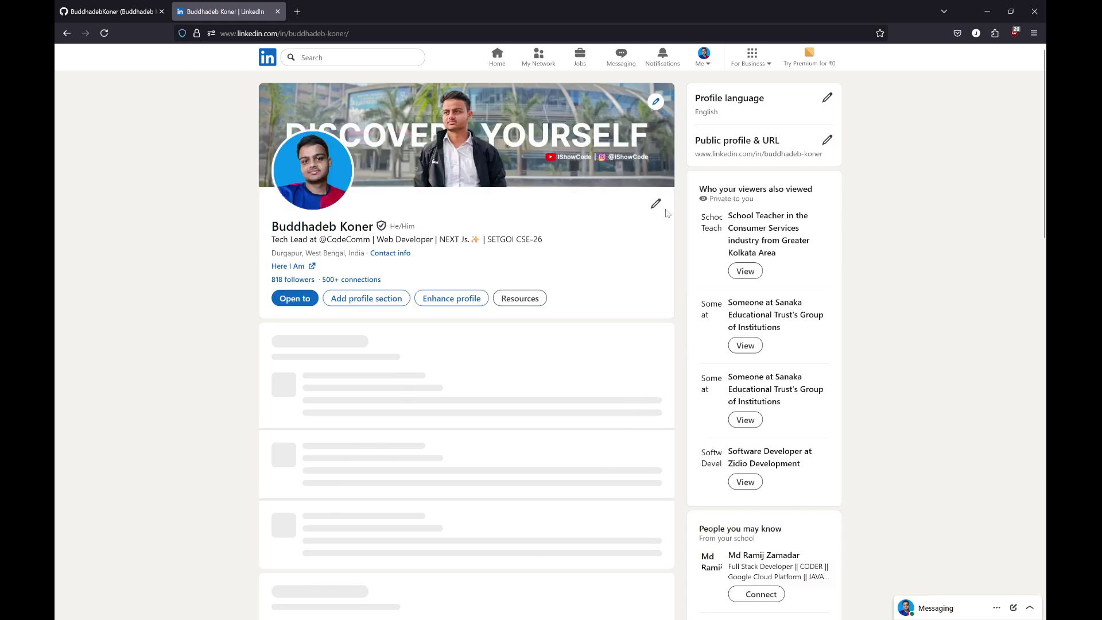
pyautogui.scroll(-10, 560, 247)
pyautogui.scroll(-5, 559, 247)
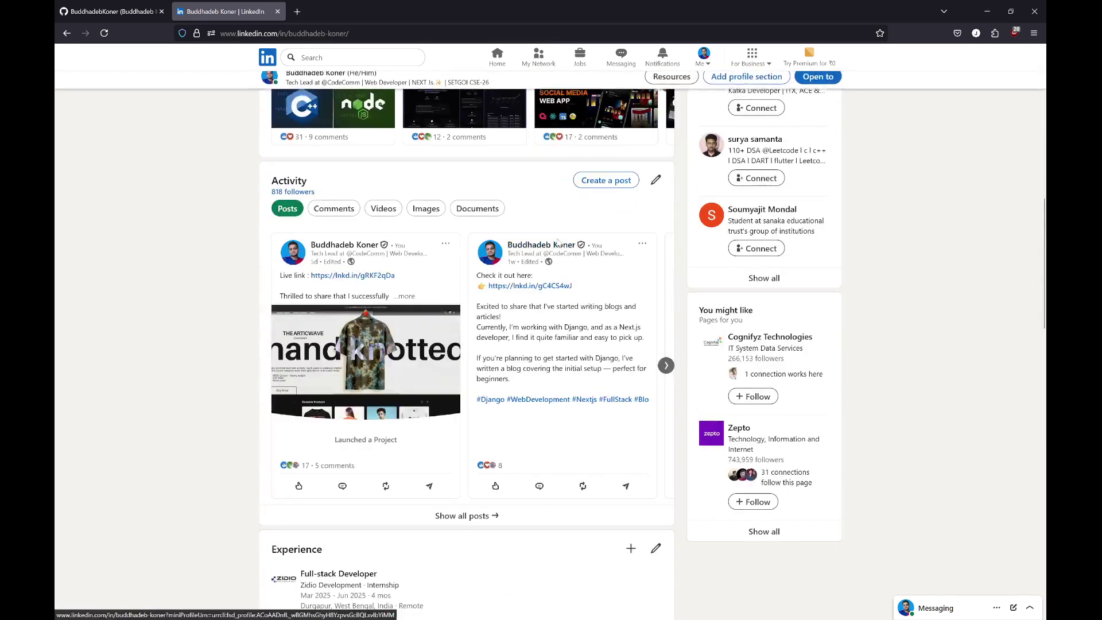
pyautogui.click(415, 172)
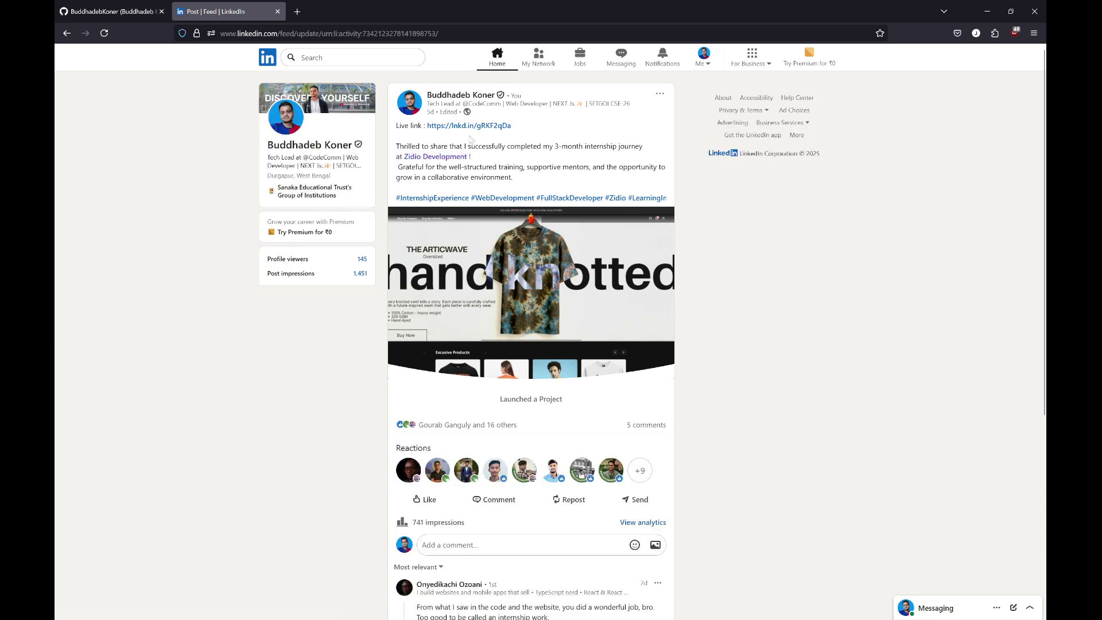
# - Open the Zidio Development company page in a new tab and browse its posts
pyautogui.middleClick(435, 157)
pyautogui.click(348, 20)
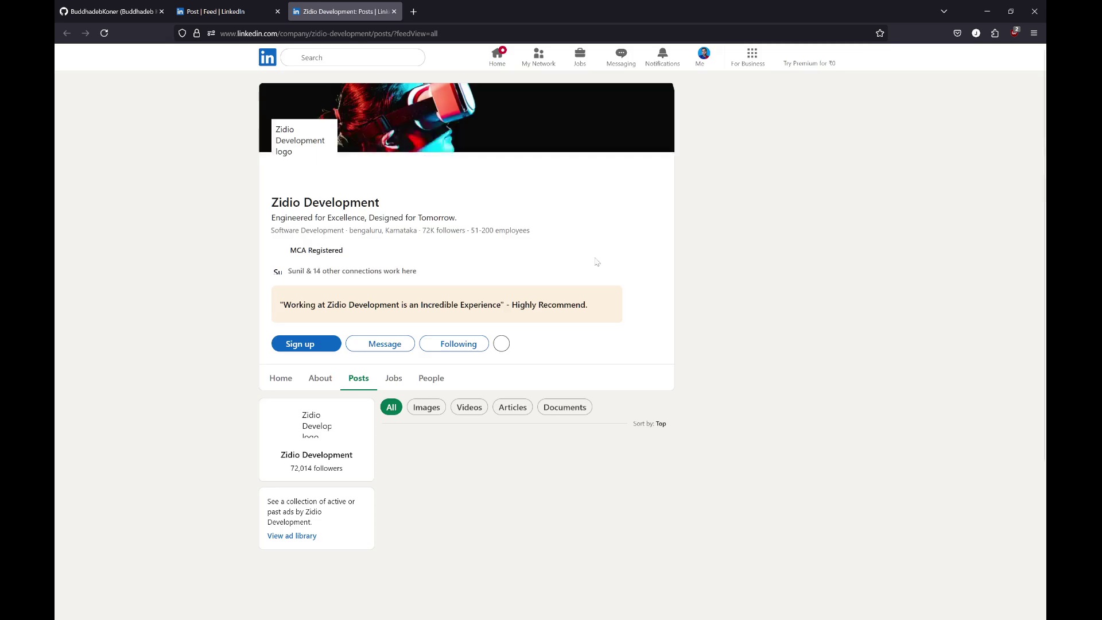
pyautogui.scroll(-5, 440, 278)
pyautogui.scroll(-8, 441, 277)
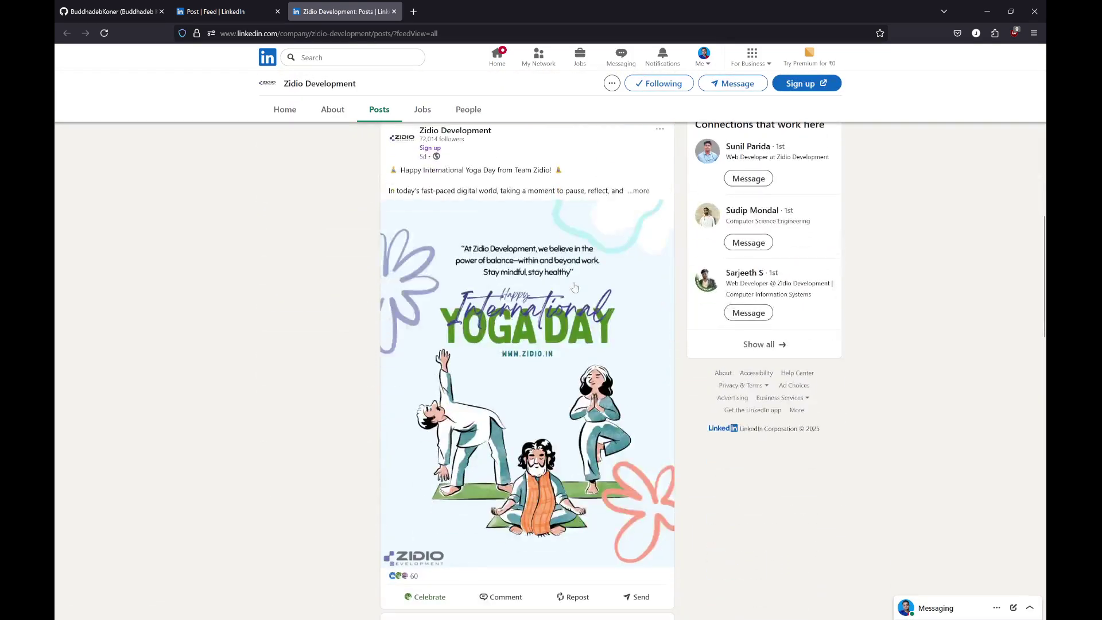
pyautogui.scroll(-8, 574, 287)
pyautogui.scroll(13, 574, 287)
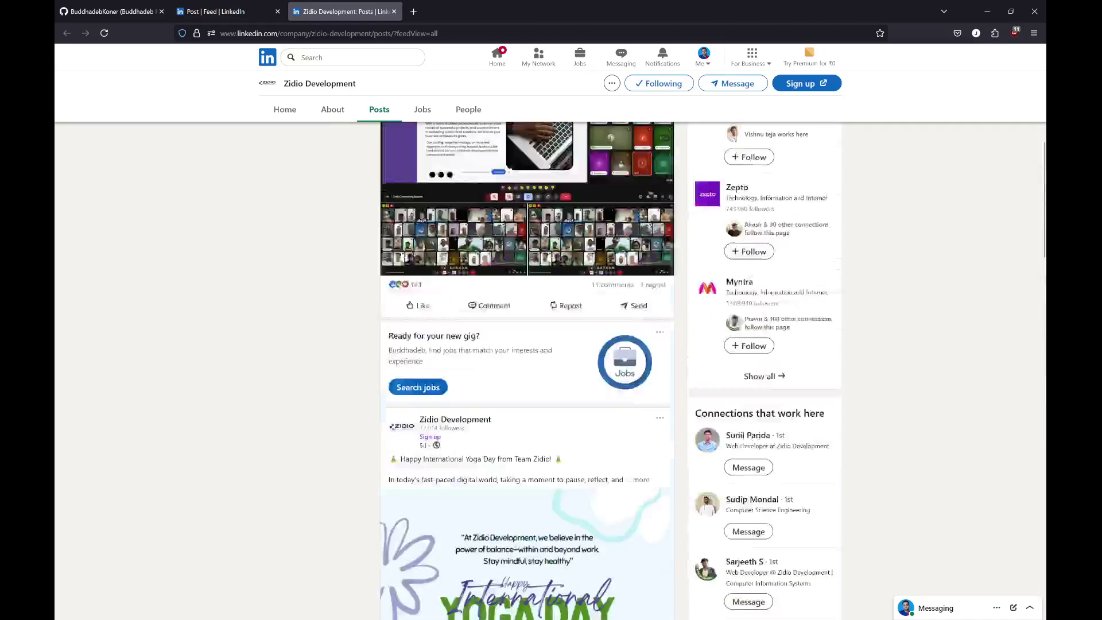
pyautogui.scroll(8, 569, 264)
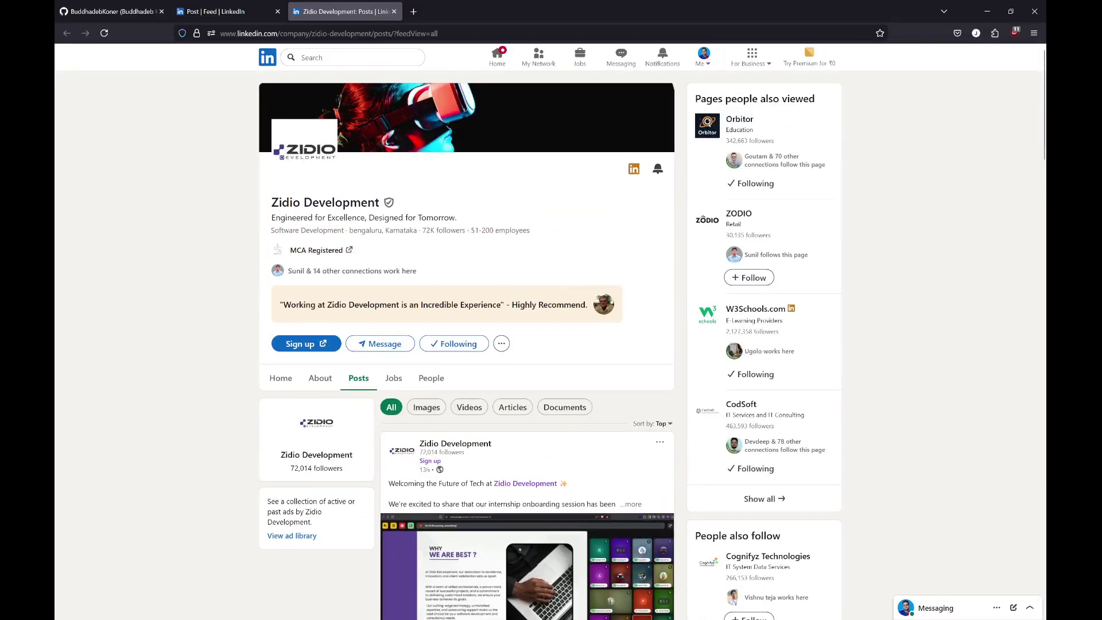
# - Return to the internship post, then view and close its Reactions list
pyautogui.hotkey('ctrl', 'pageup')
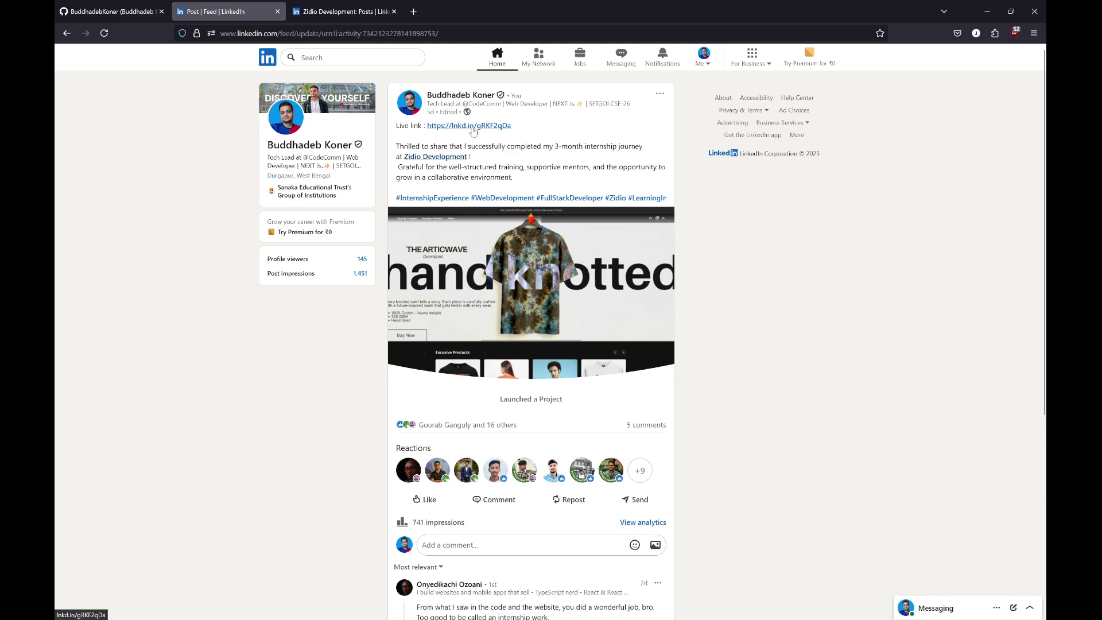
pyautogui.scroll(-4, 479, 184)
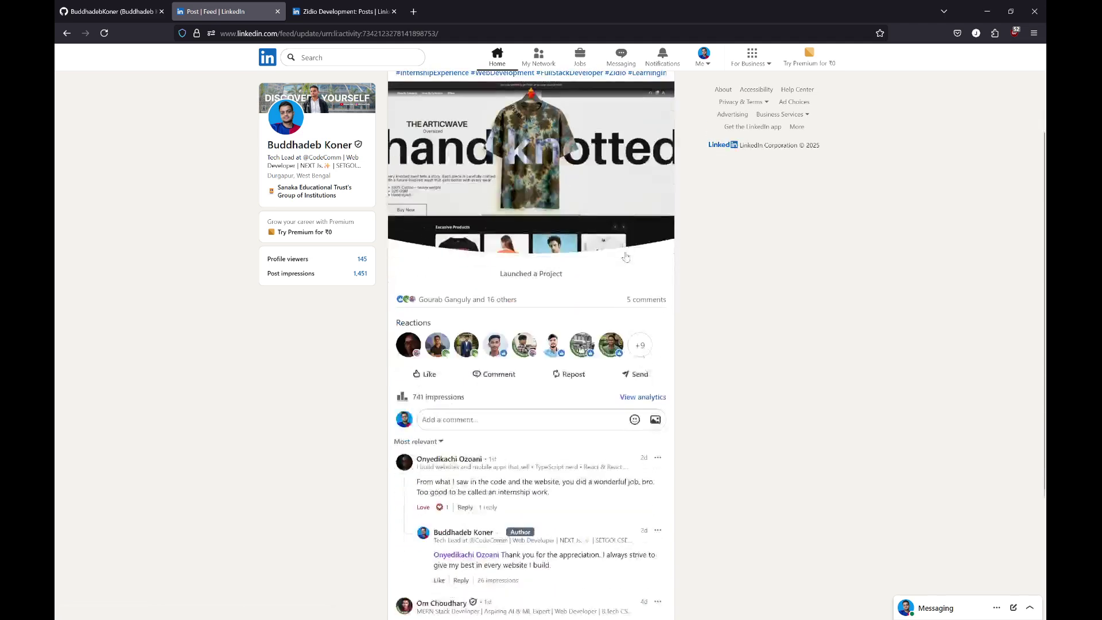
pyautogui.scroll(4, 477, 235)
pyautogui.scroll(-4, 576, 270)
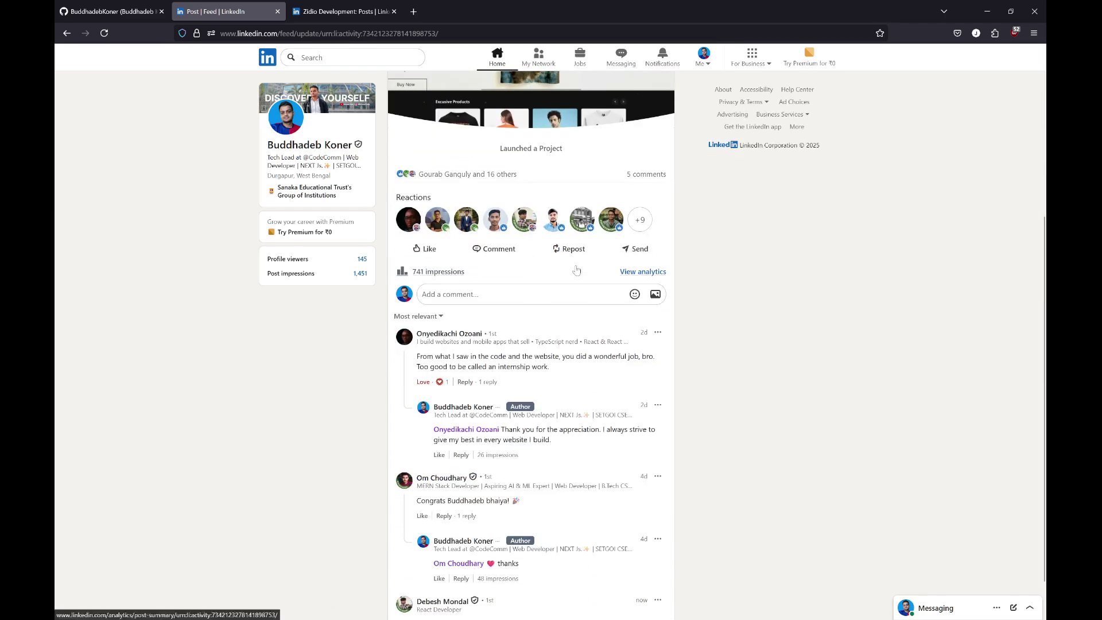
pyautogui.click(505, 177)
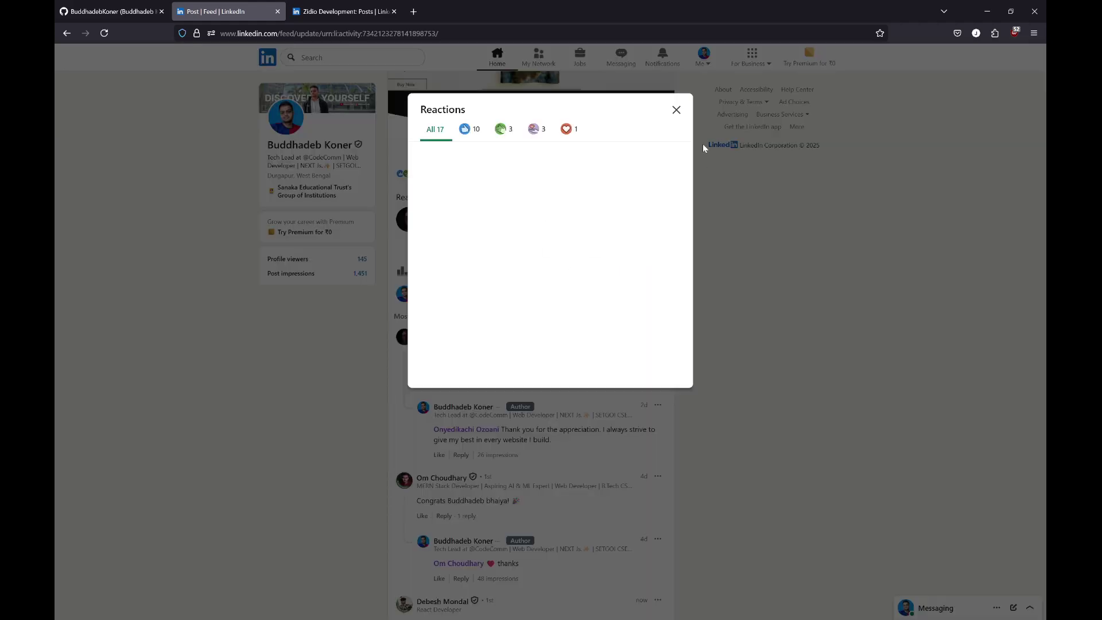
pyautogui.click(677, 110)
pyautogui.scroll(4, 503, 157)
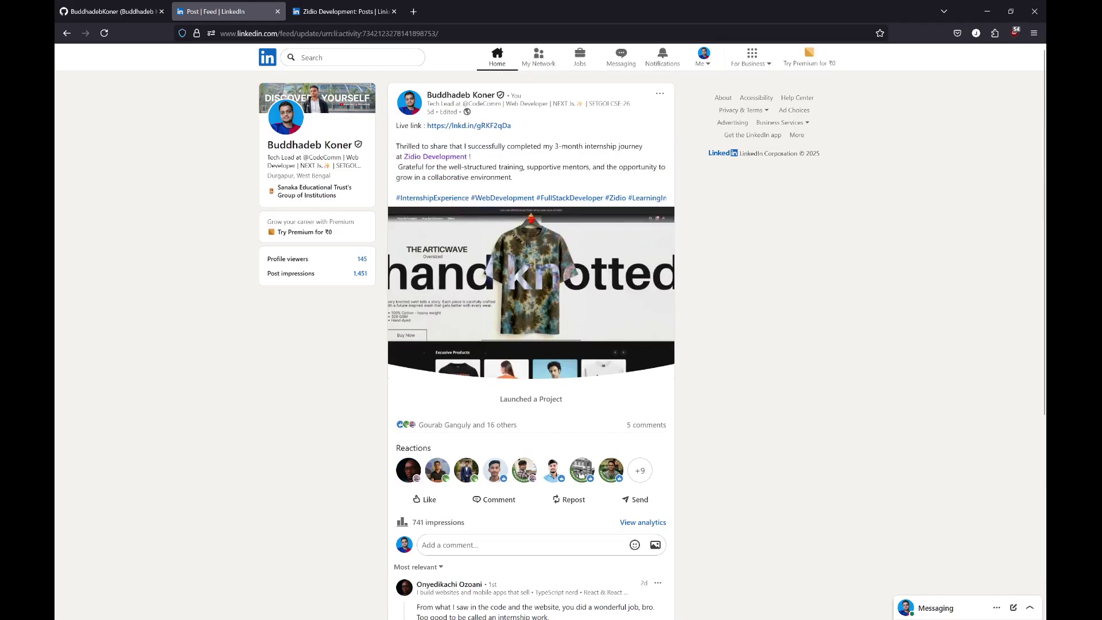
# - Show the GitHub profile's repositories and focus Find a repository, then return to the LinkedIn post
pyautogui.click(109, 11)
pyautogui.click(177, 86)
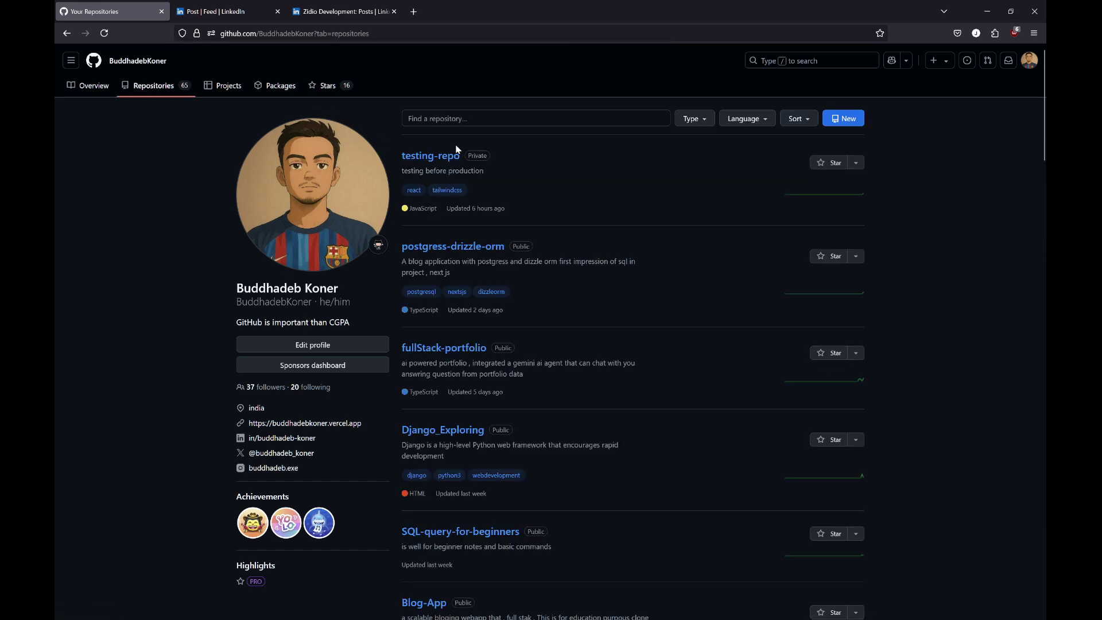
pyautogui.click(505, 120)
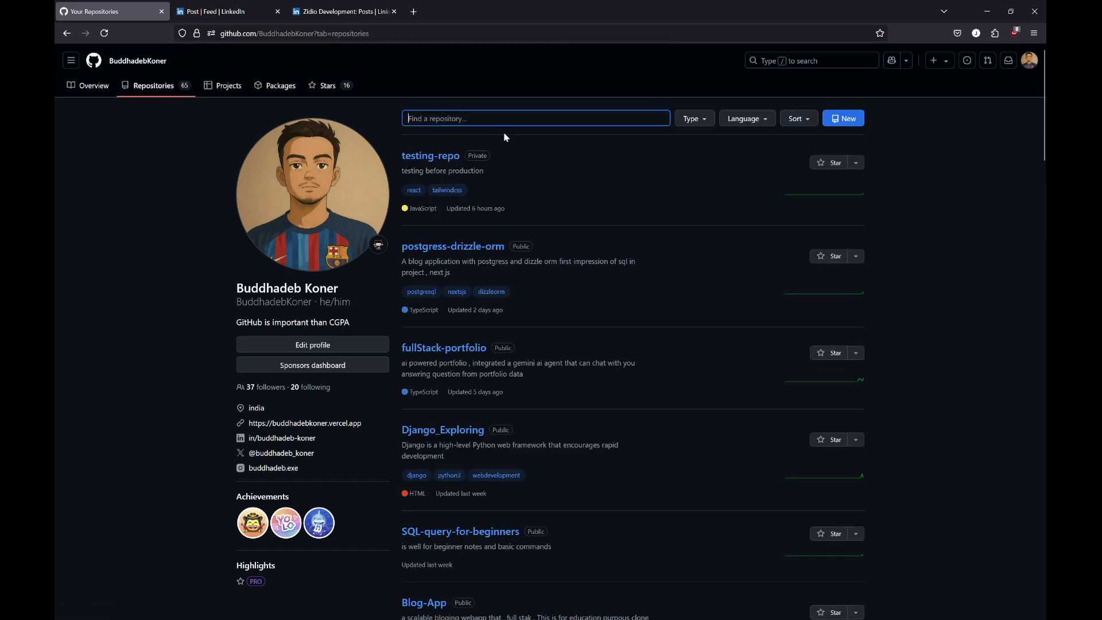
pyautogui.click(212, 12)
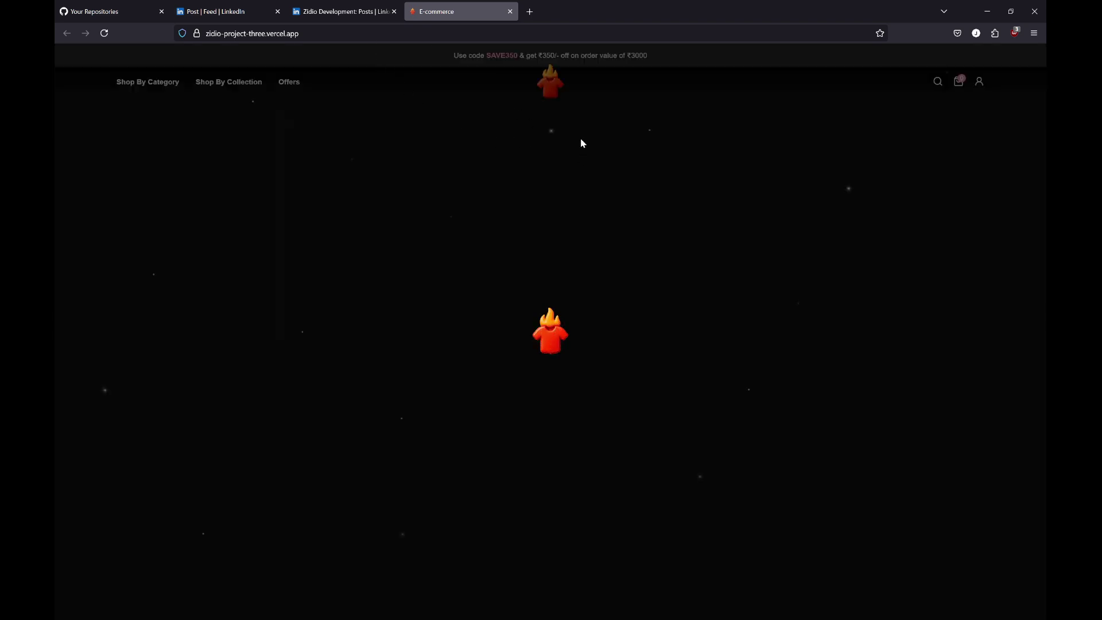
# - Browse the zidio-project-three.vercel.app homepage products and select its URL for copying
pyautogui.click(252, 33)
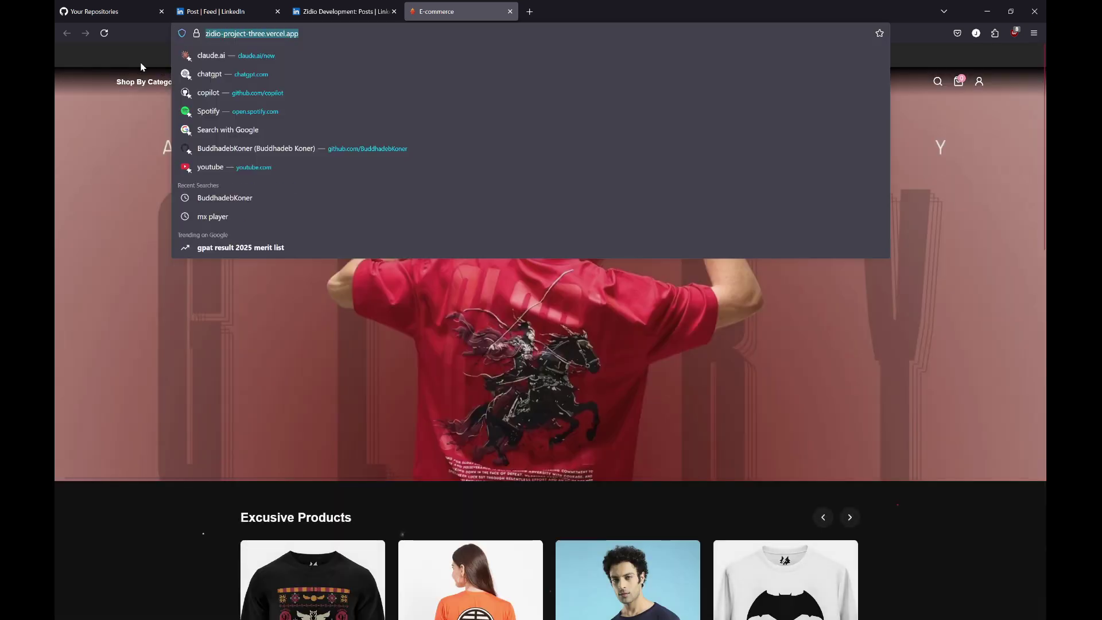
pyautogui.click(143, 66)
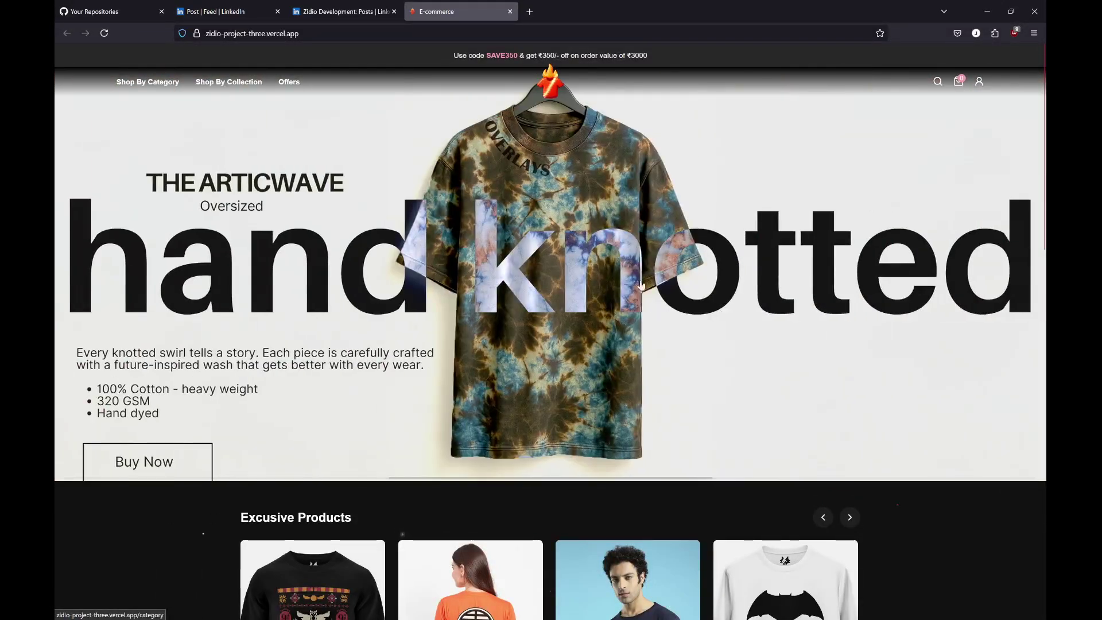
pyautogui.scroll(-10, 652, 279)
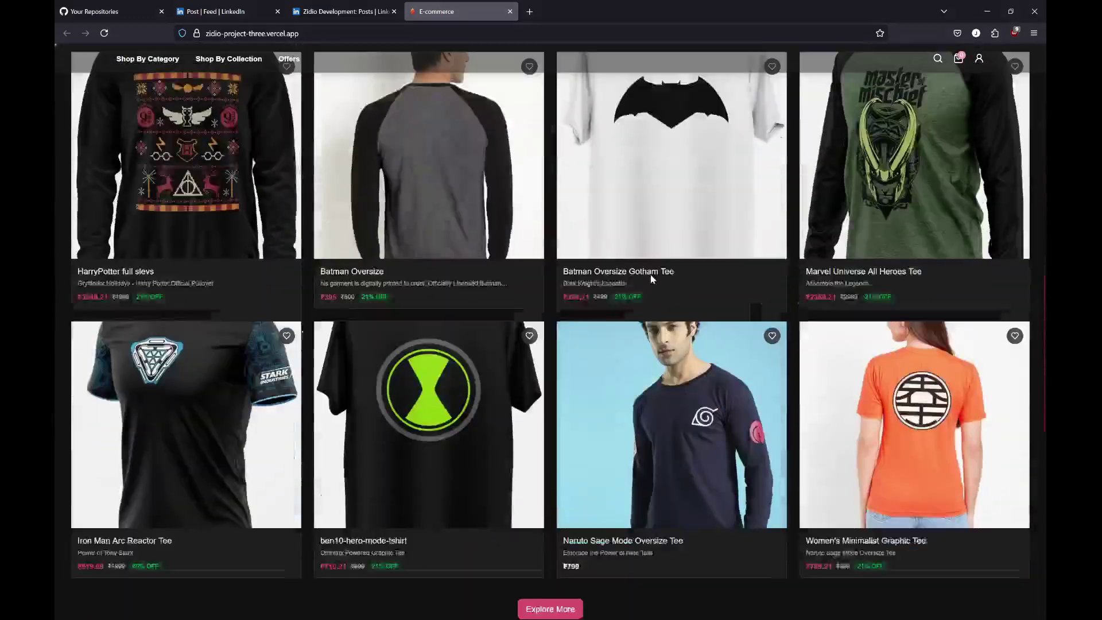
pyautogui.scroll(-10, 650, 275)
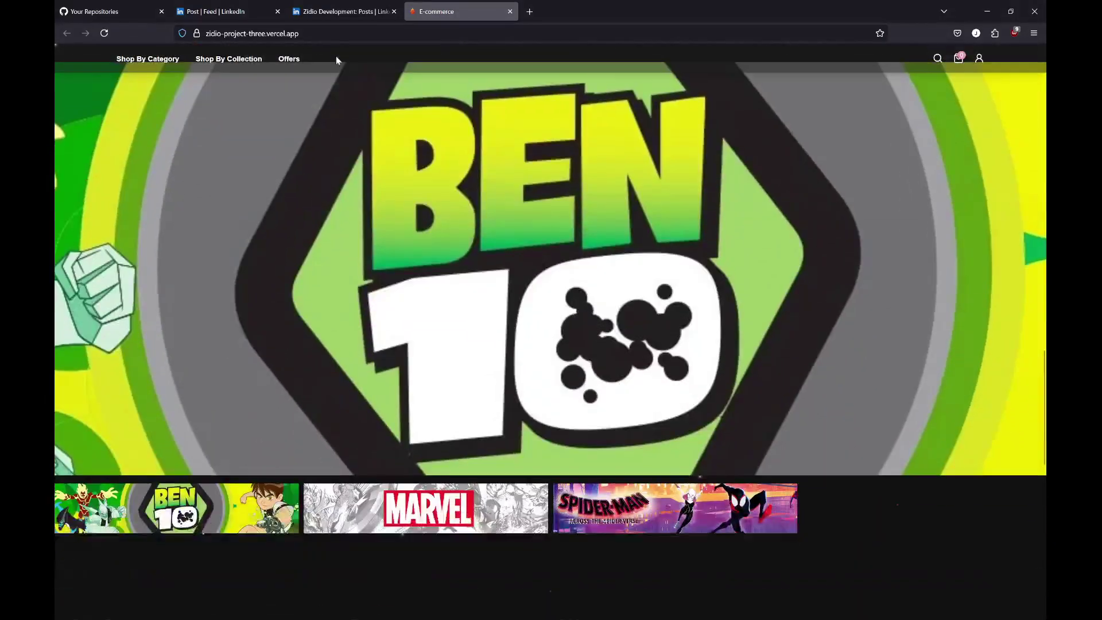
pyautogui.click(483, 34)
pyautogui.hotkey('ctrl', 'c')
# - Close the storefront tab and launch Google Chrome from the Start menu search
pyautogui.click(509, 11)
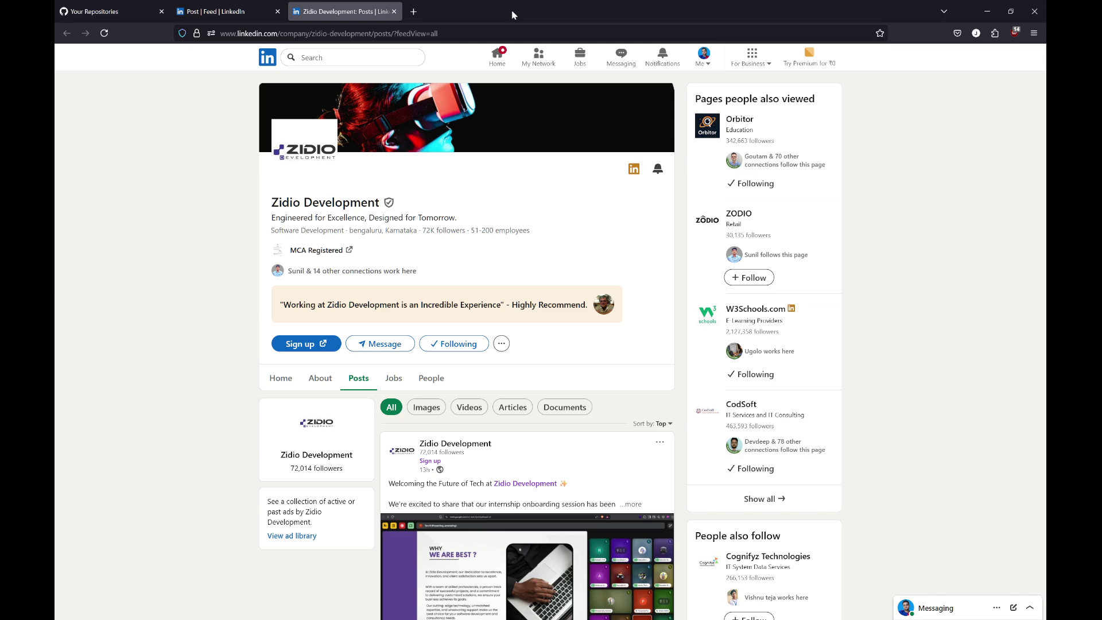
pyautogui.click(71, 607)
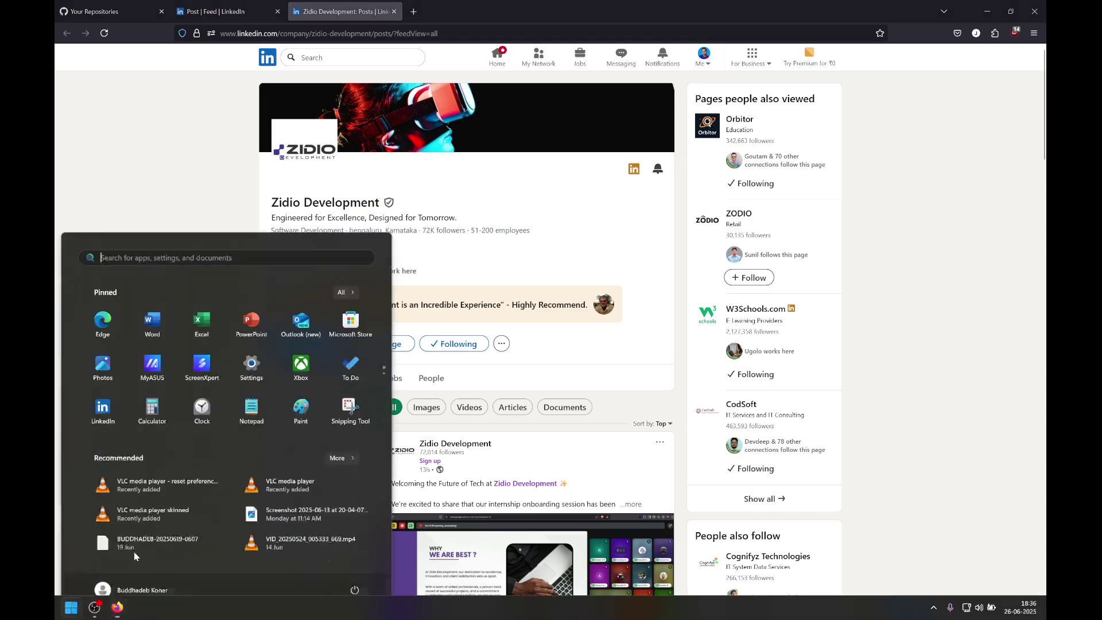
pyautogui.press('Escape')
pyautogui.press('super')
pyautogui.write('chrome')
pyautogui.press('Return')
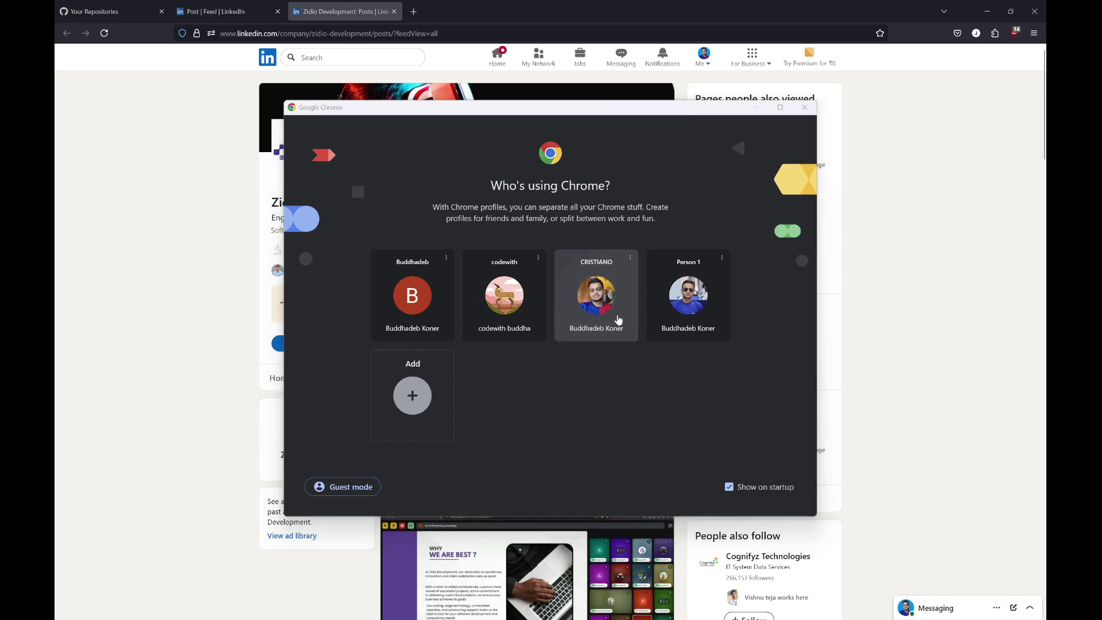
# - Load zidio-project-three.vercel.app in a Chrome profile and close the leftover LinkedIn tabs
pyautogui.click(616, 319)
pyautogui.press('Return')
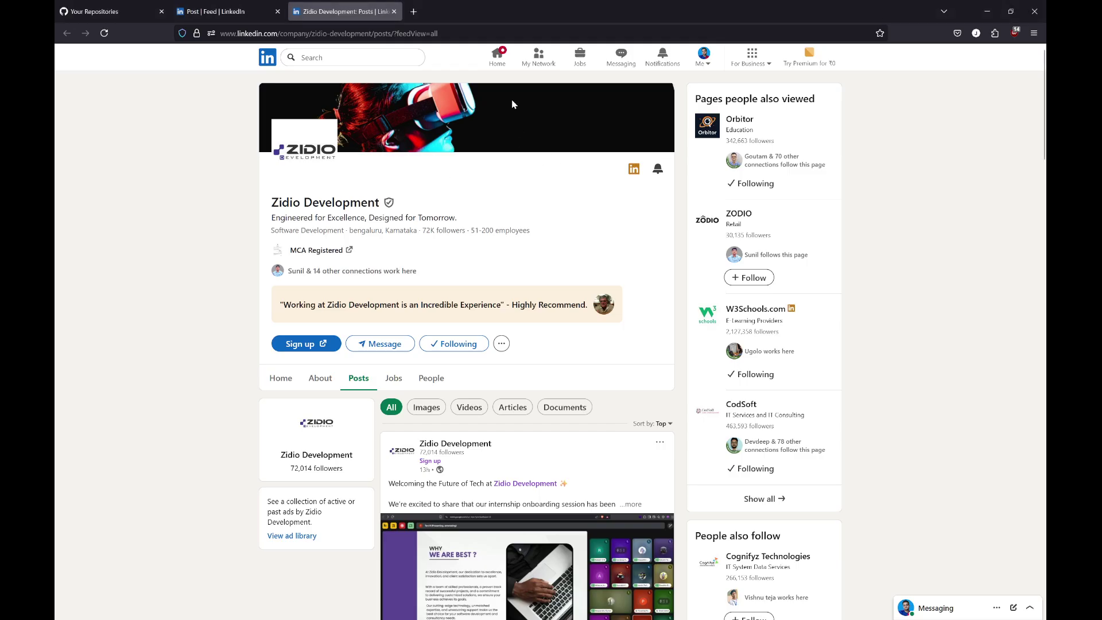
pyautogui.click(393, 11)
pyautogui.click(278, 11)
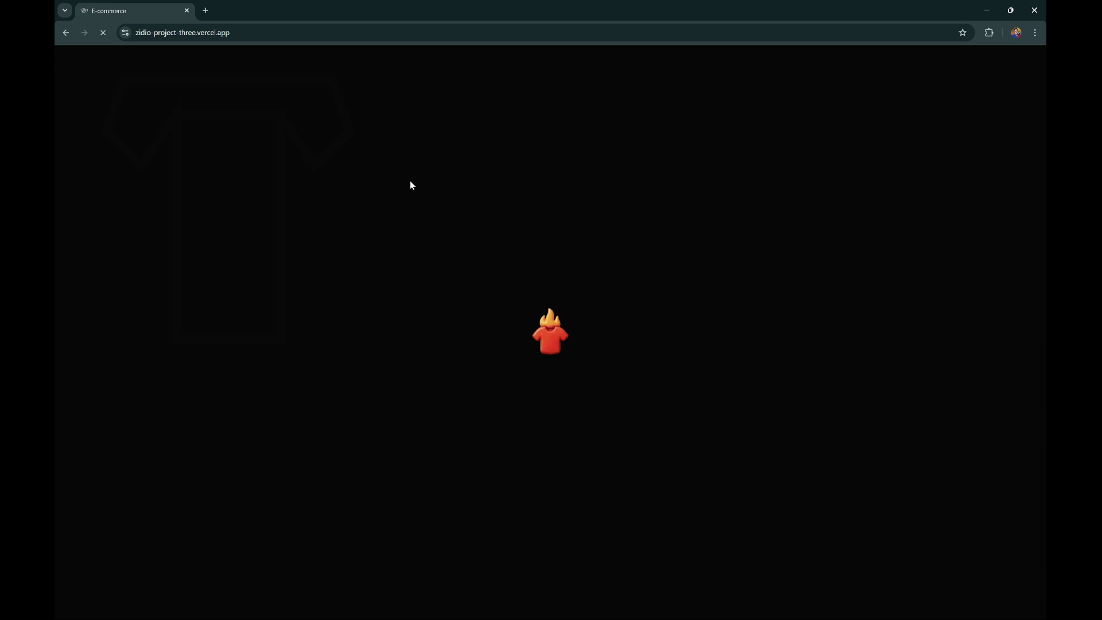
# - Check the OBS recorder, then load zidio-project-three.vercel.app in a new Firefox tab
pyautogui.hotkey('alt', 'Tab')
pyautogui.hotkey('alt', 'Tab')
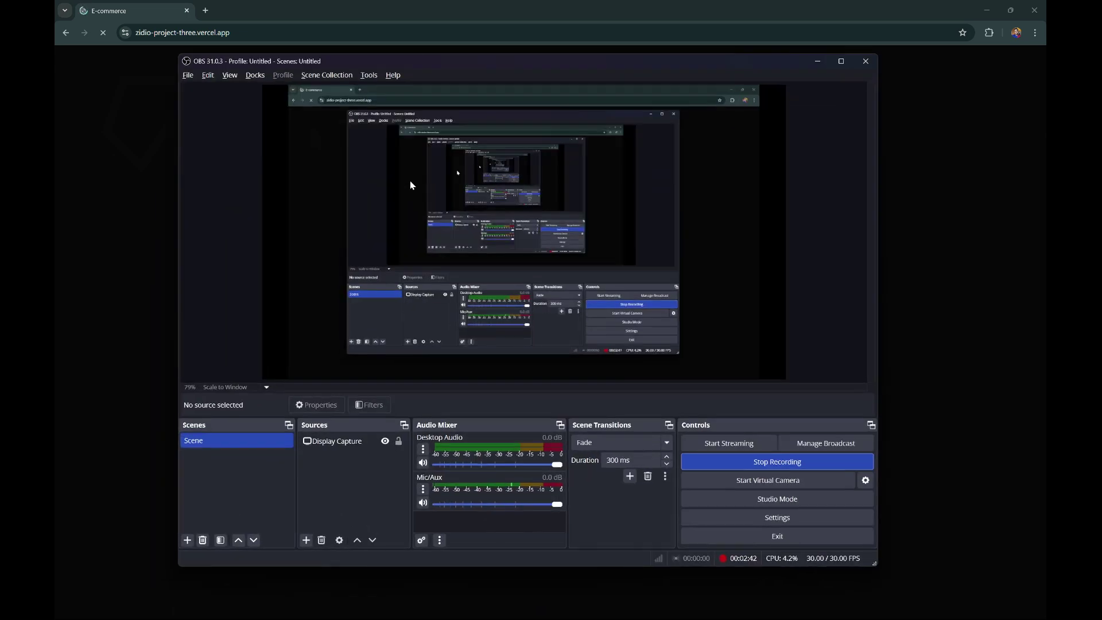
pyautogui.hotkey('alt', 'Tab')
pyautogui.hotkey('alt', 'Tab')
pyautogui.hotkey('alt', 'Tab')
pyautogui.hotkey('alt', 'Tab')
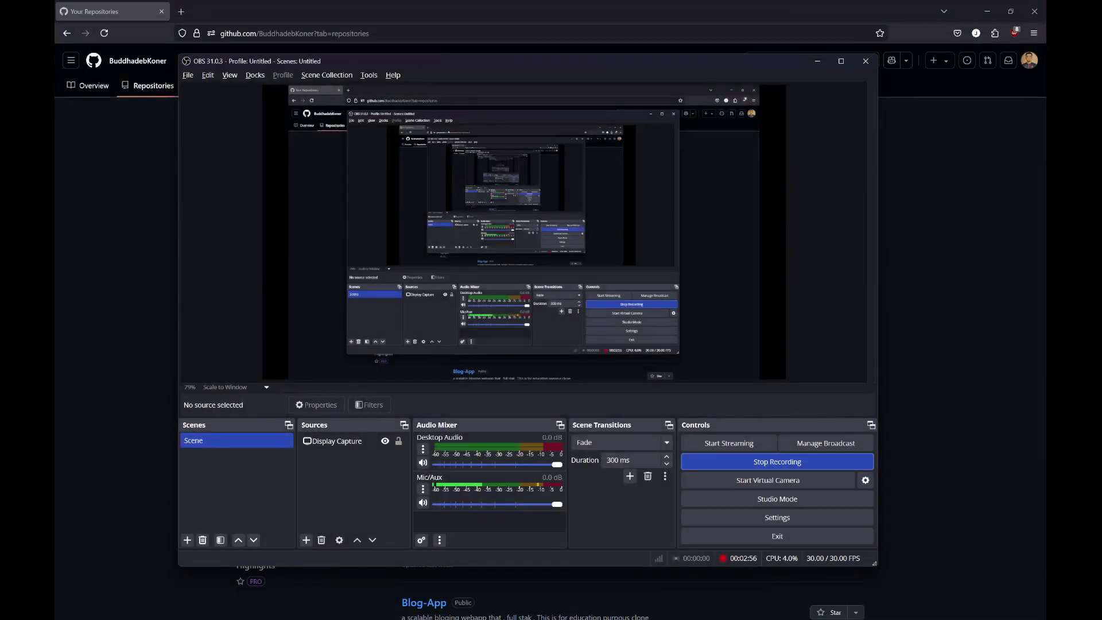
pyautogui.click(194, 11)
pyautogui.click(182, 12)
pyautogui.hotkey('ctrl', 'v')
pyautogui.press('Return')
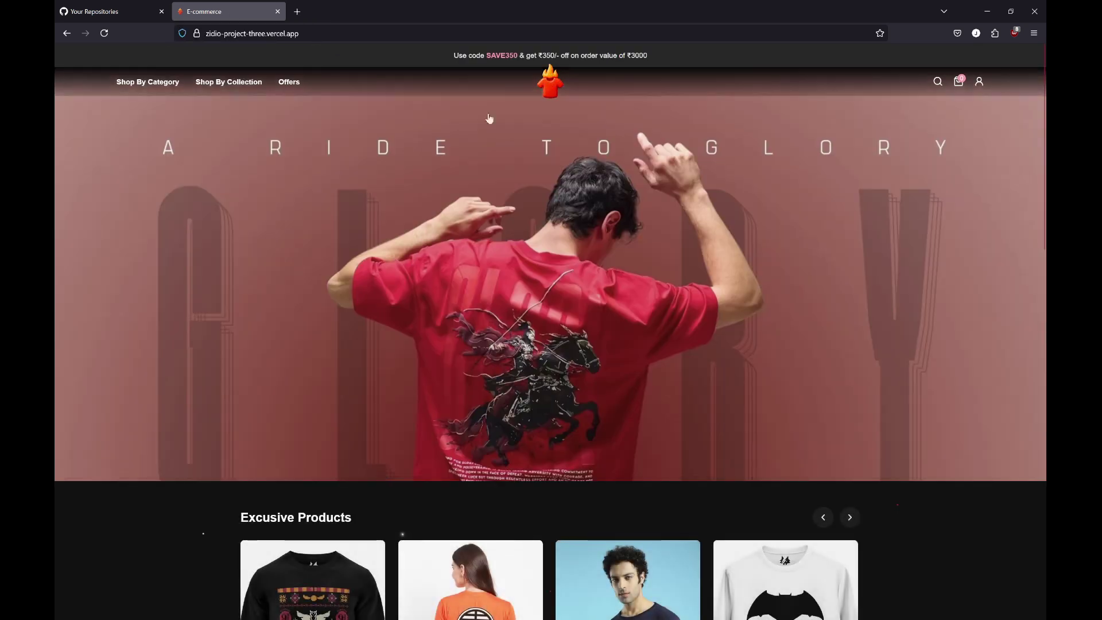
# - Peek at Create Account, then log in to the store with the first Google account
pyautogui.click(980, 85)
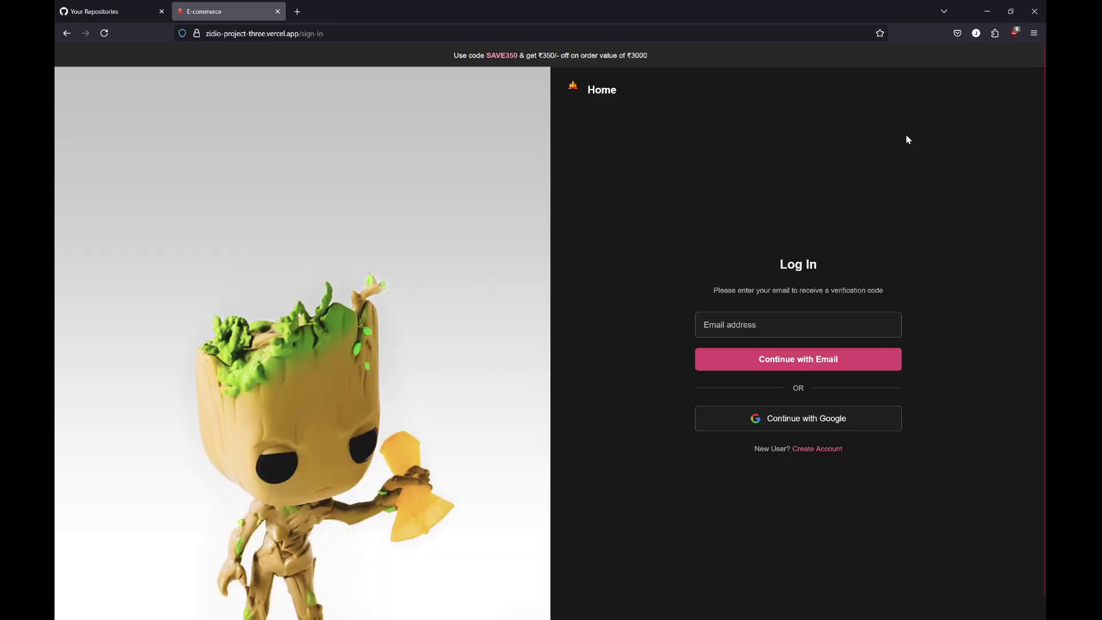
pyautogui.click(837, 454)
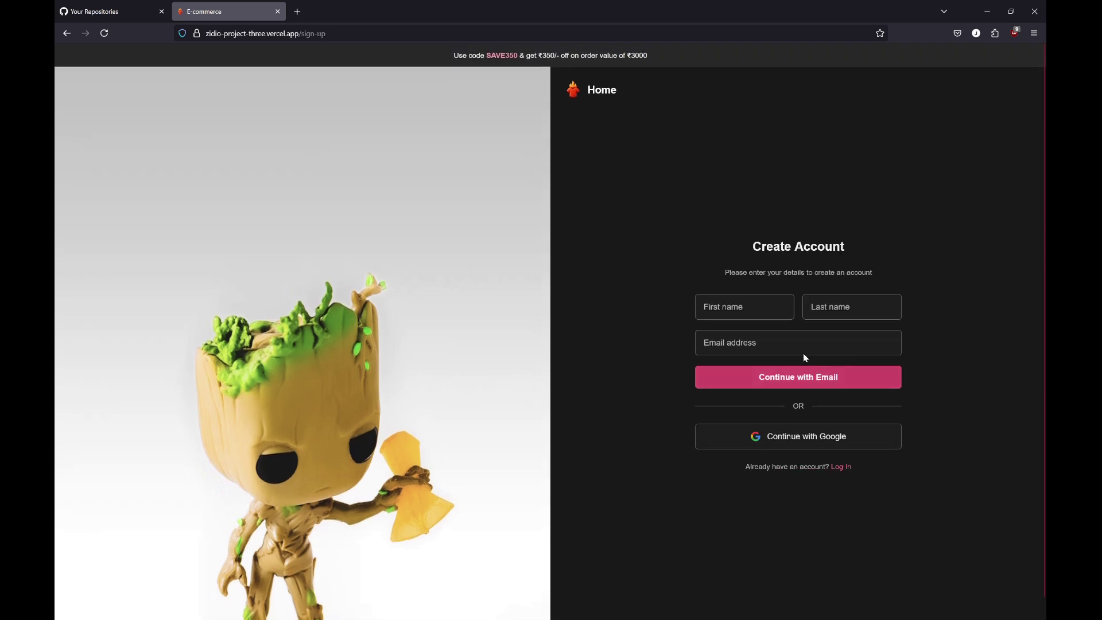
pyautogui.click(744, 307)
pyautogui.press('Tab')
pyautogui.press('Tab')
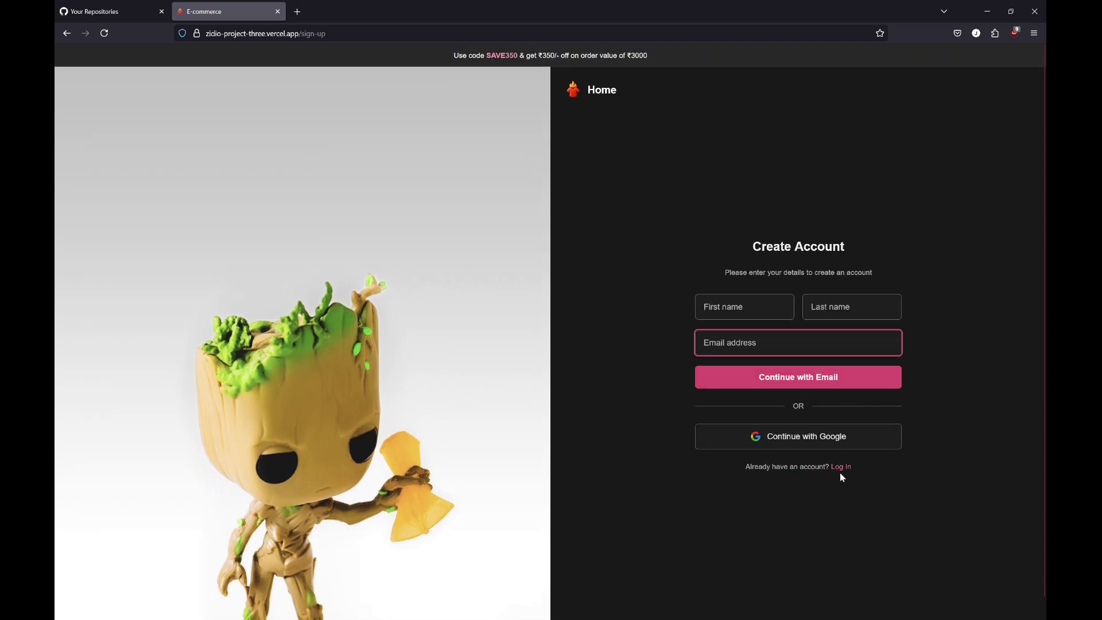
pyautogui.click(841, 467)
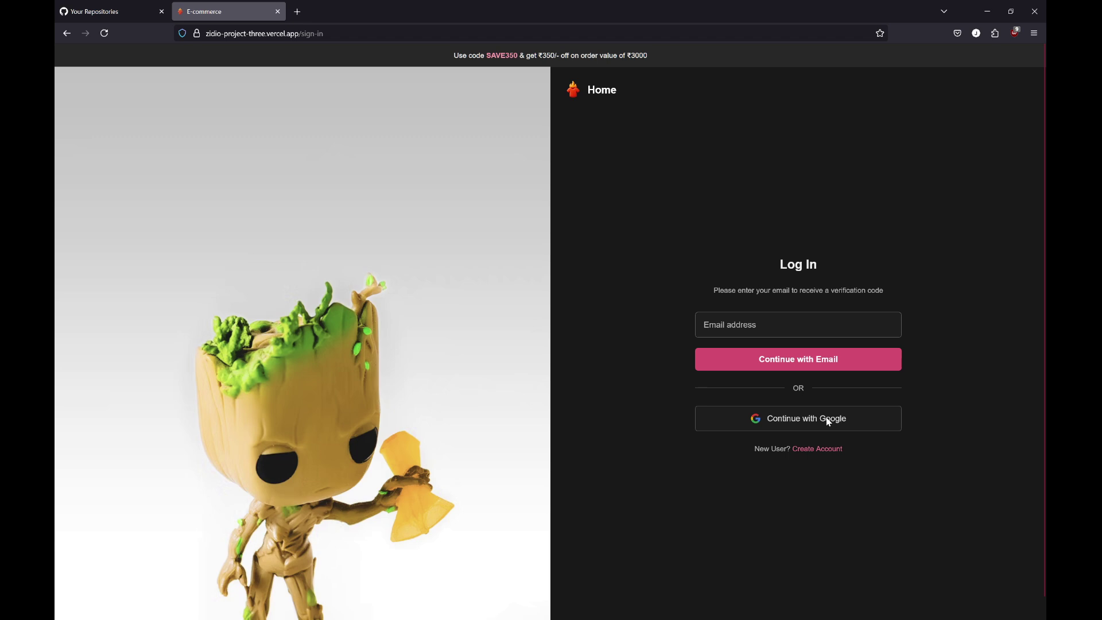
pyautogui.click(822, 418)
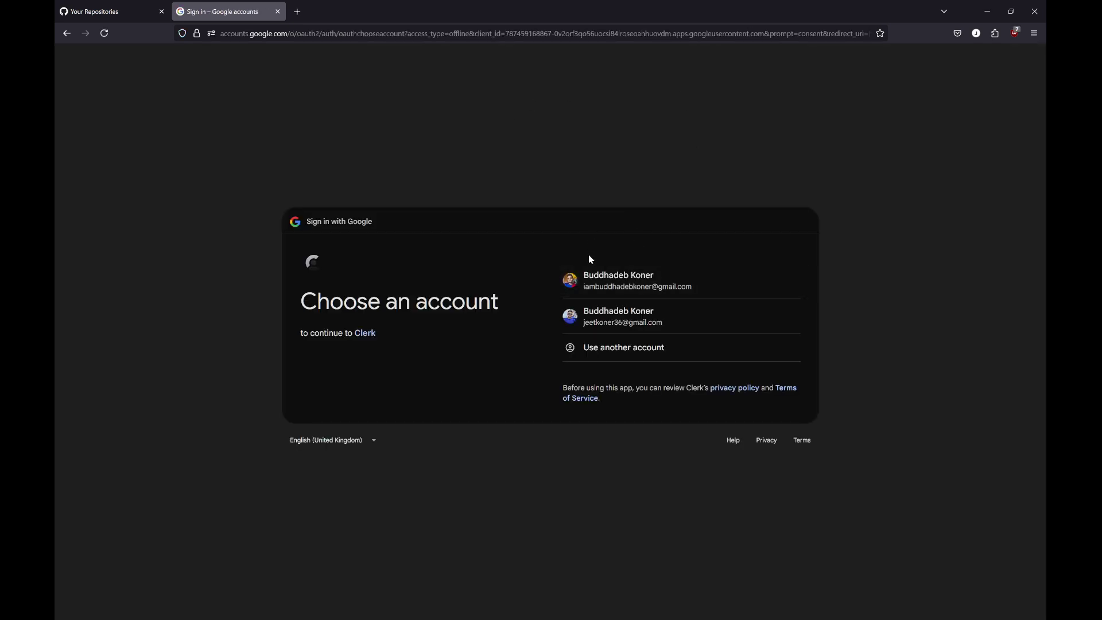
pyautogui.click(619, 282)
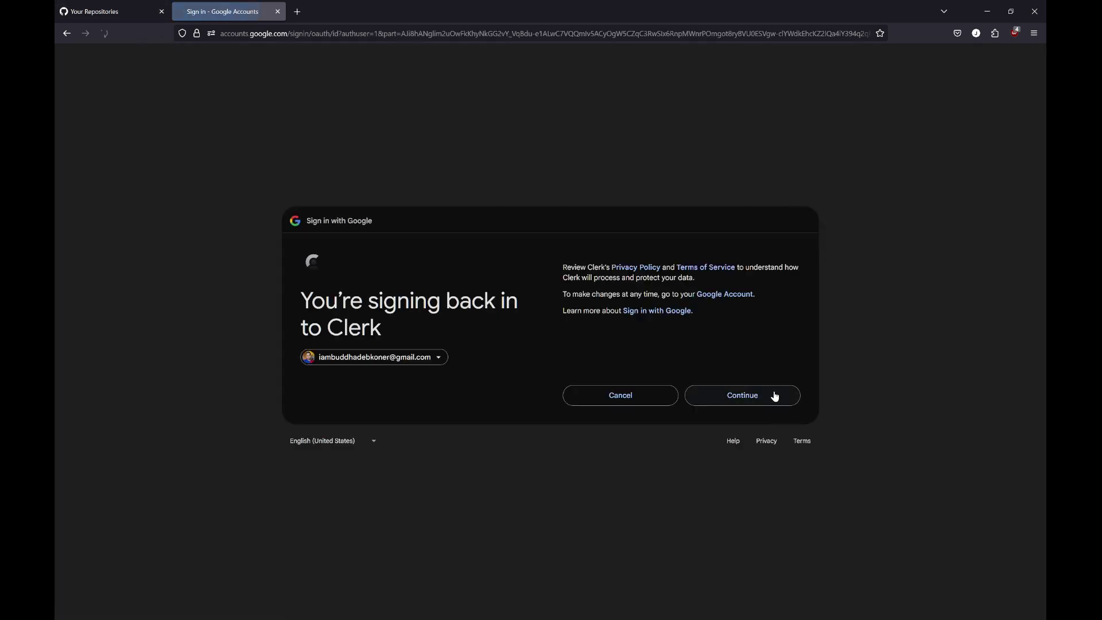
pyautogui.click(773, 394)
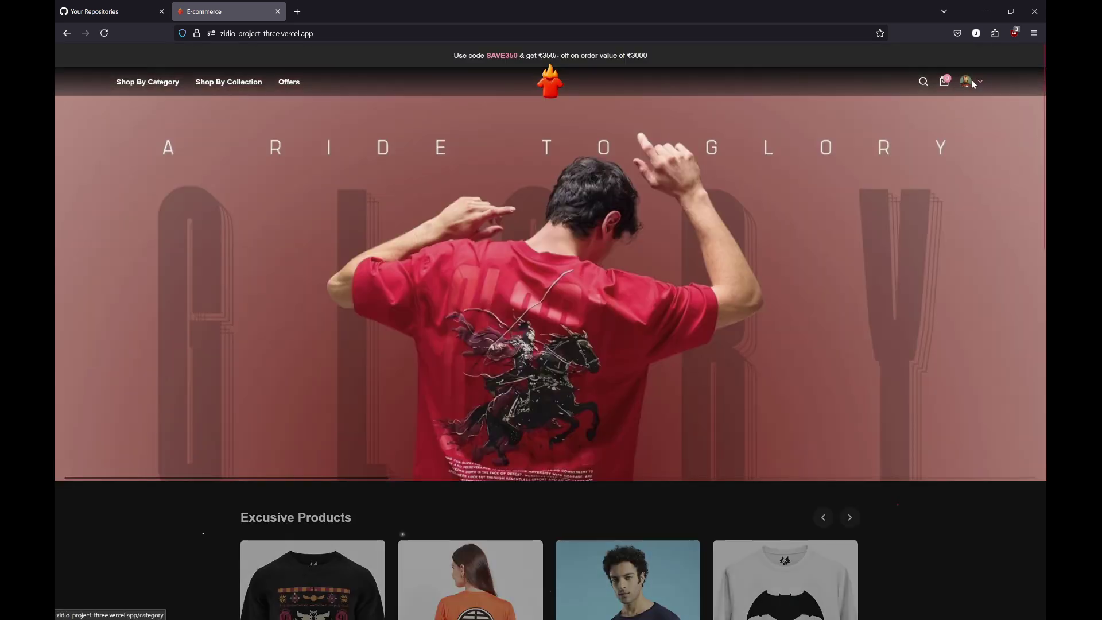
# - Set the profile avatar to SM and review the Account Details form
pyautogui.click(967, 82)
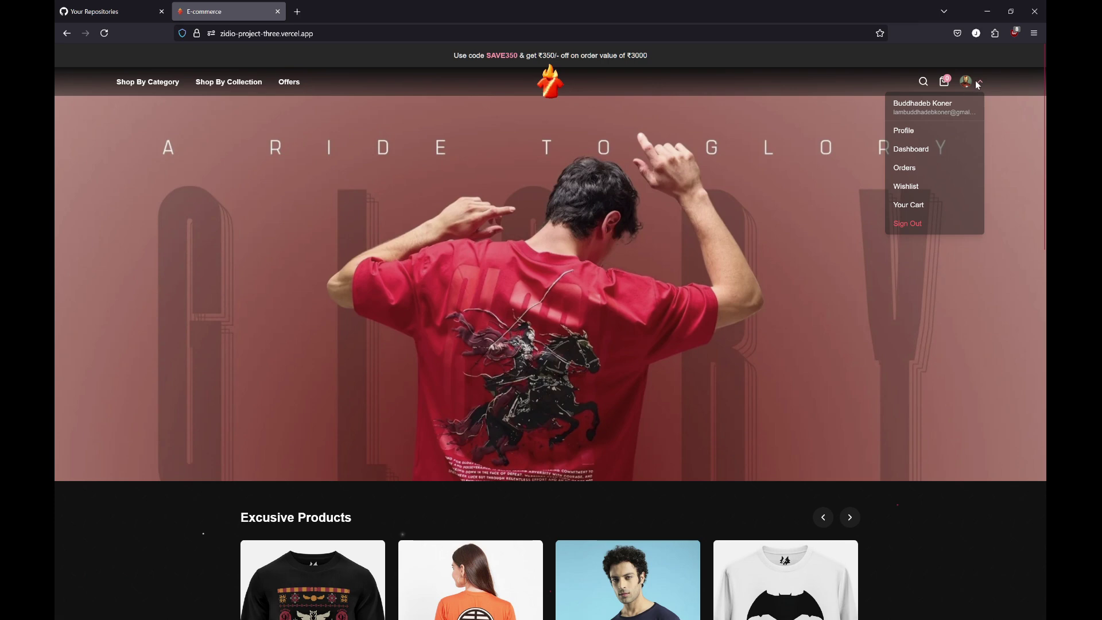
pyautogui.click(956, 134)
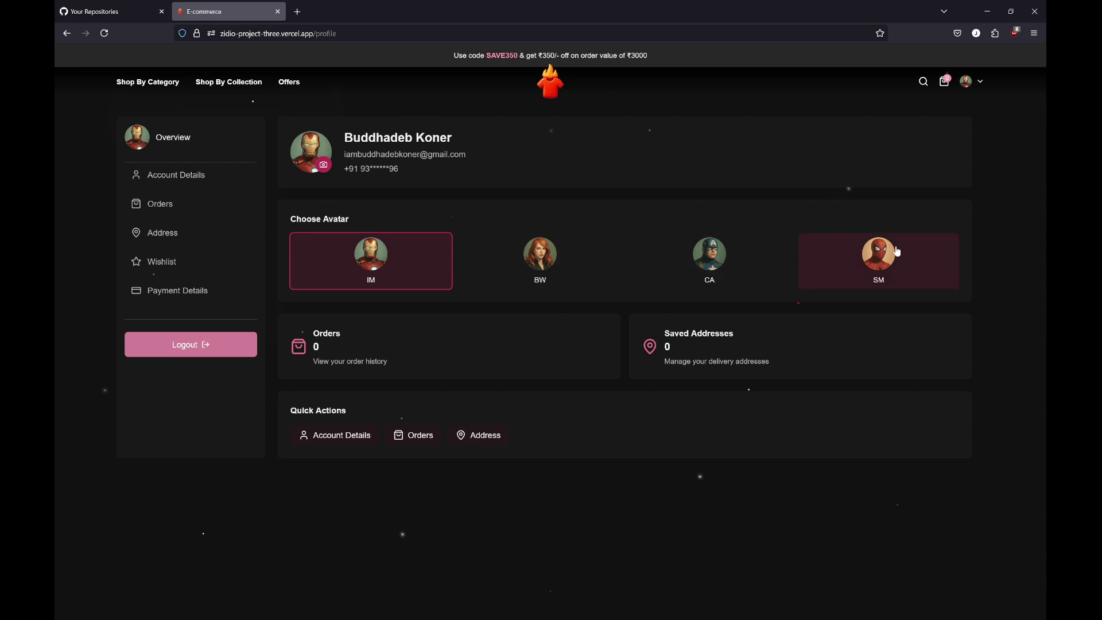
pyautogui.click(867, 264)
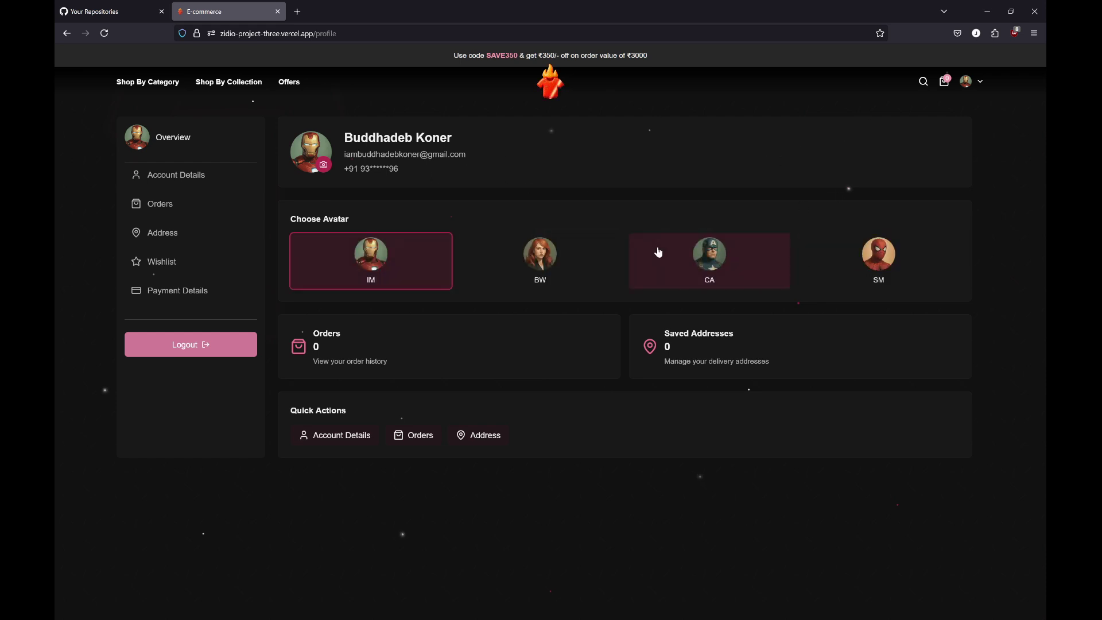
pyautogui.click(201, 183)
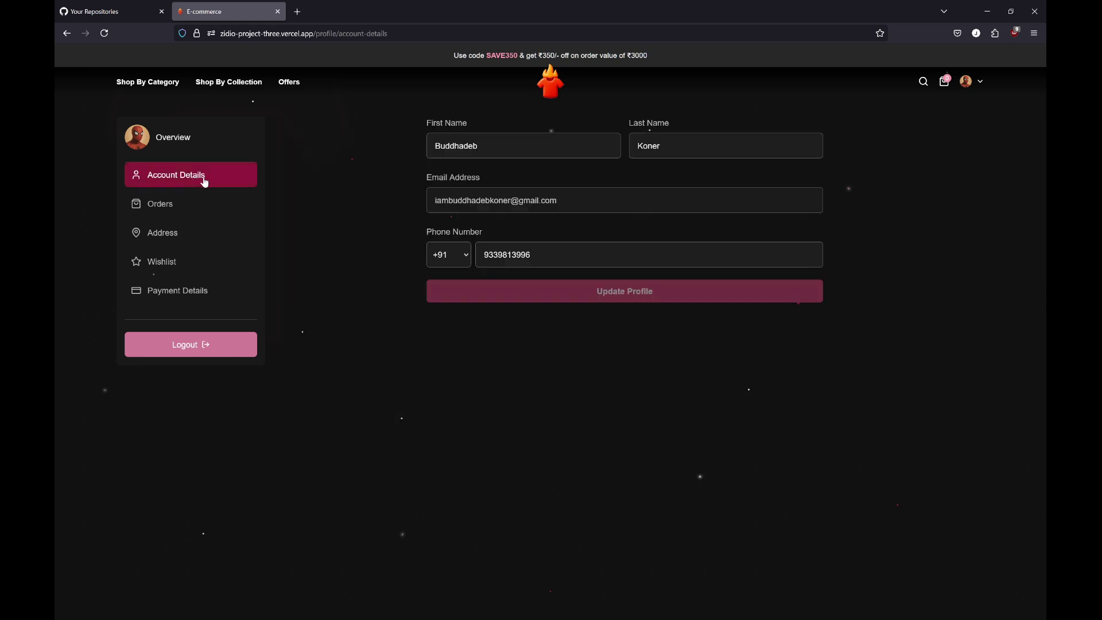
pyautogui.click(542, 265)
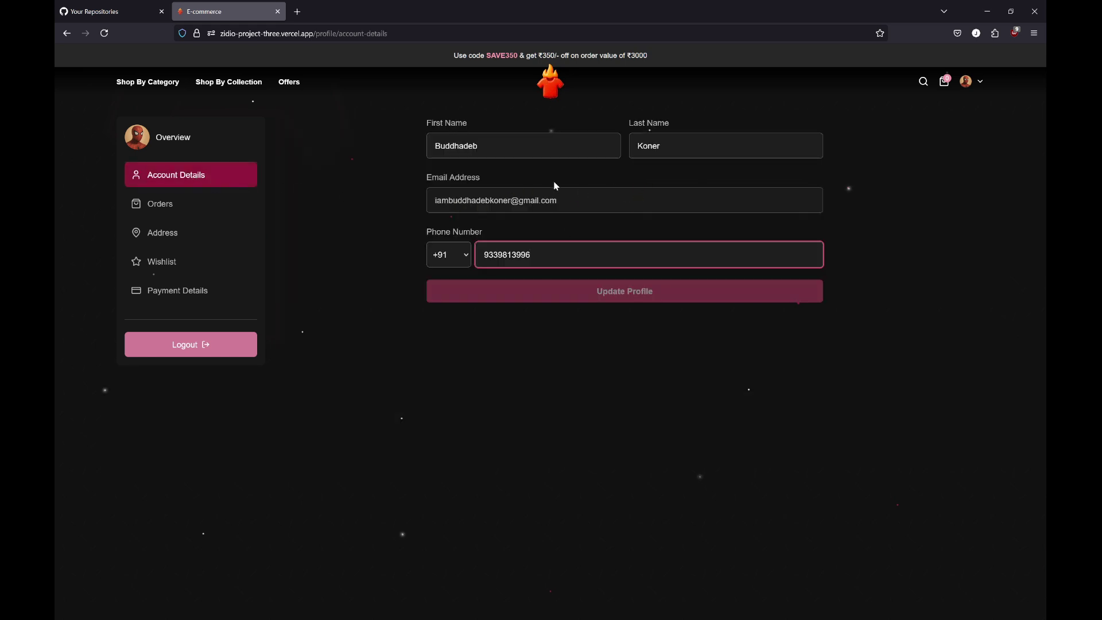
pyautogui.moveTo(558, 201); pyautogui.dragTo(441, 200)
pyautogui.click(459, 146)
# - View the Orders, Address, Wishlist and Payment Details pages, then return to the storefront home
pyautogui.click(236, 205)
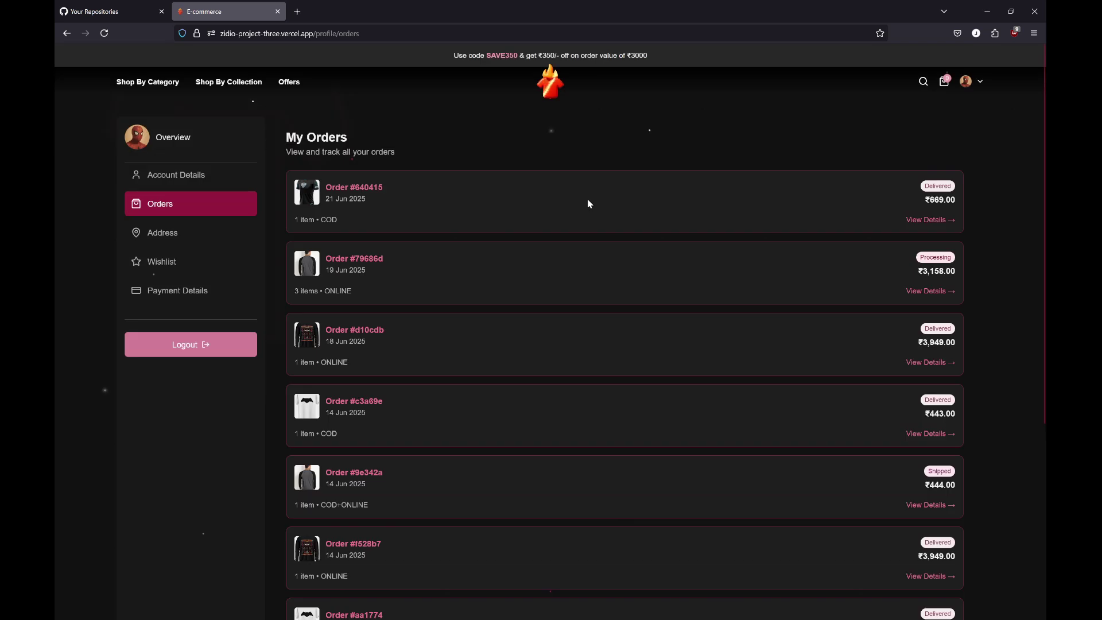
pyautogui.scroll(-5, 418, 205)
pyautogui.scroll(5, 418, 204)
pyautogui.click(197, 235)
pyautogui.click(154, 266)
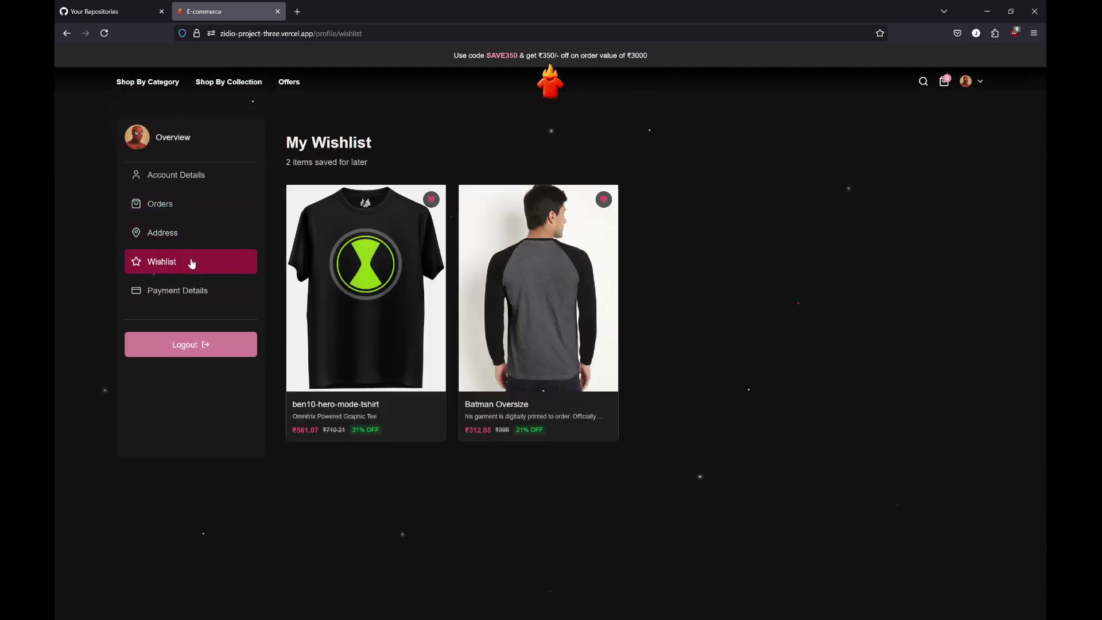
pyautogui.click(250, 300)
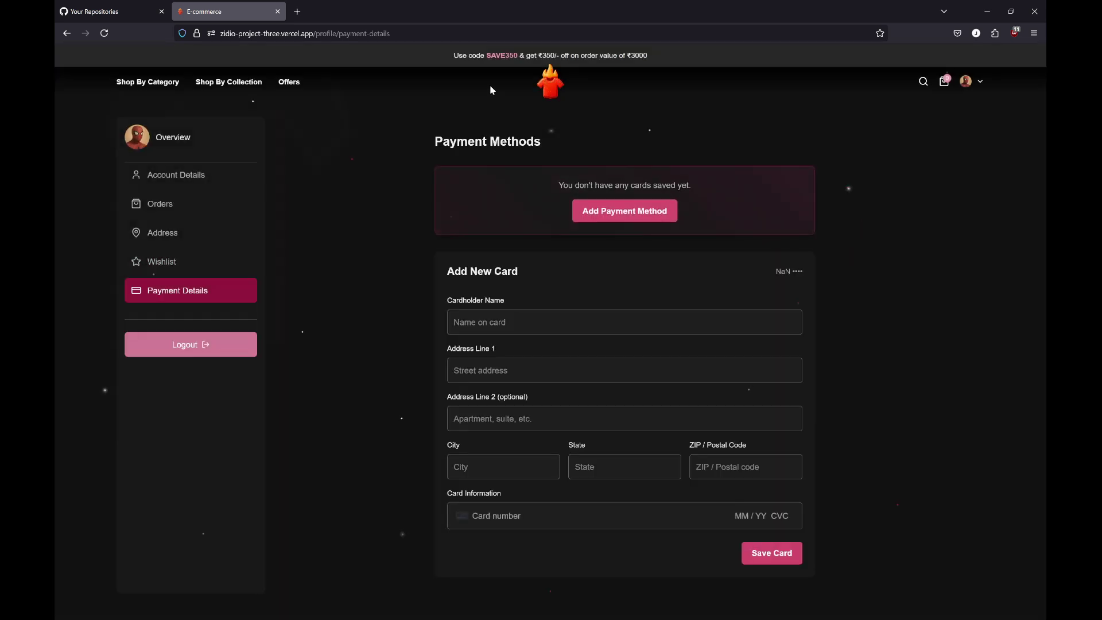
pyautogui.click(550, 82)
pyautogui.scroll(-12, 664, 220)
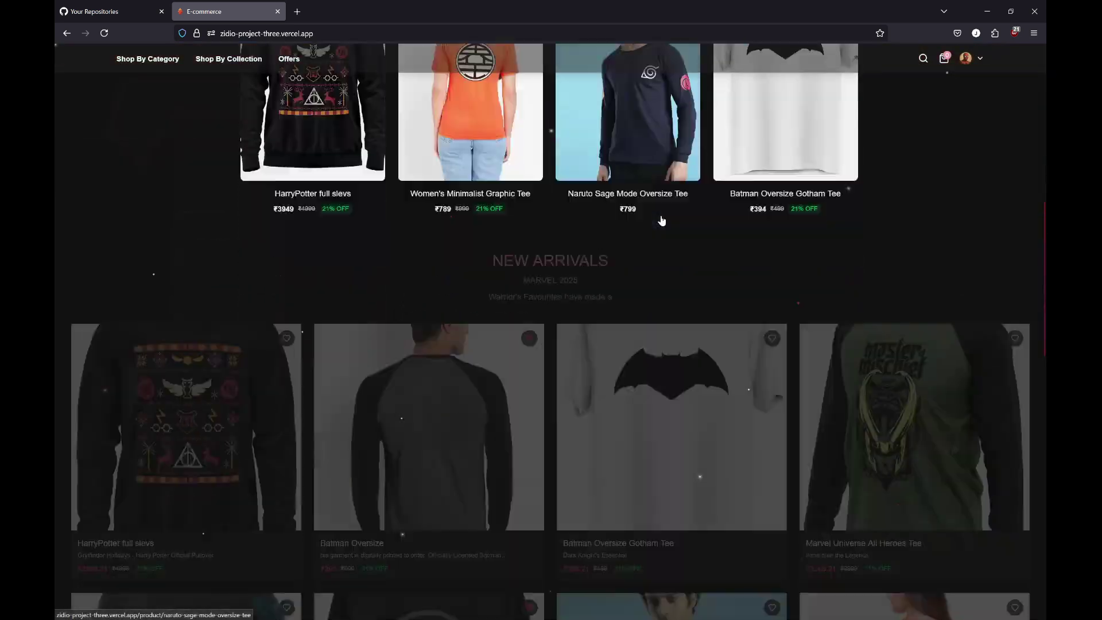
pyautogui.scroll(12, 660, 216)
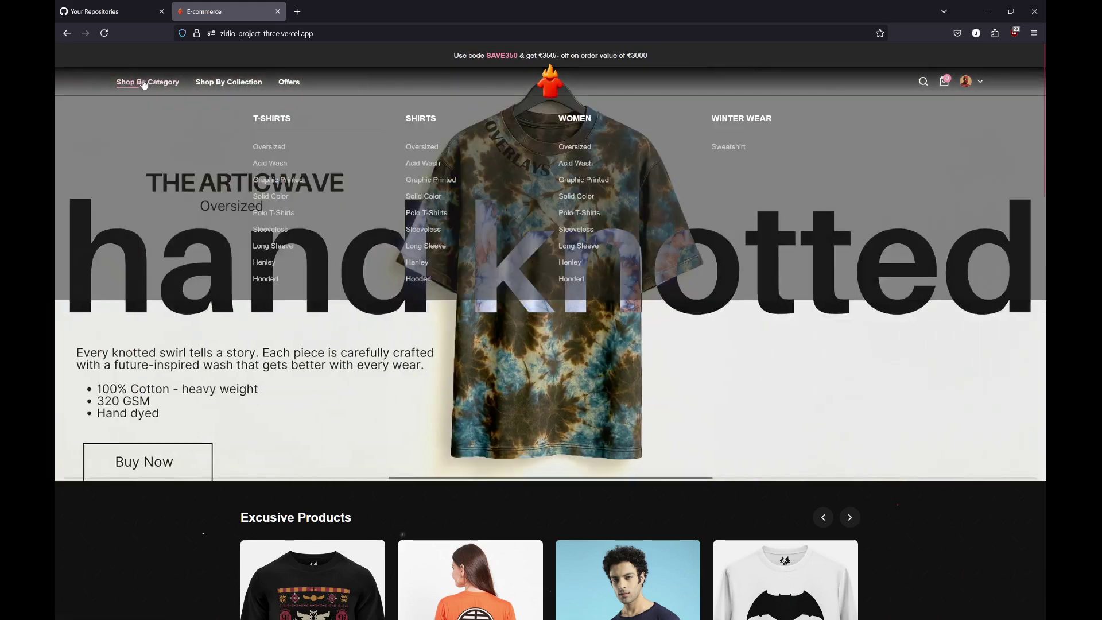
# - In Shop By Category, add the Batman Oversize tee to the cart and view the cart
pyautogui.click(148, 81)
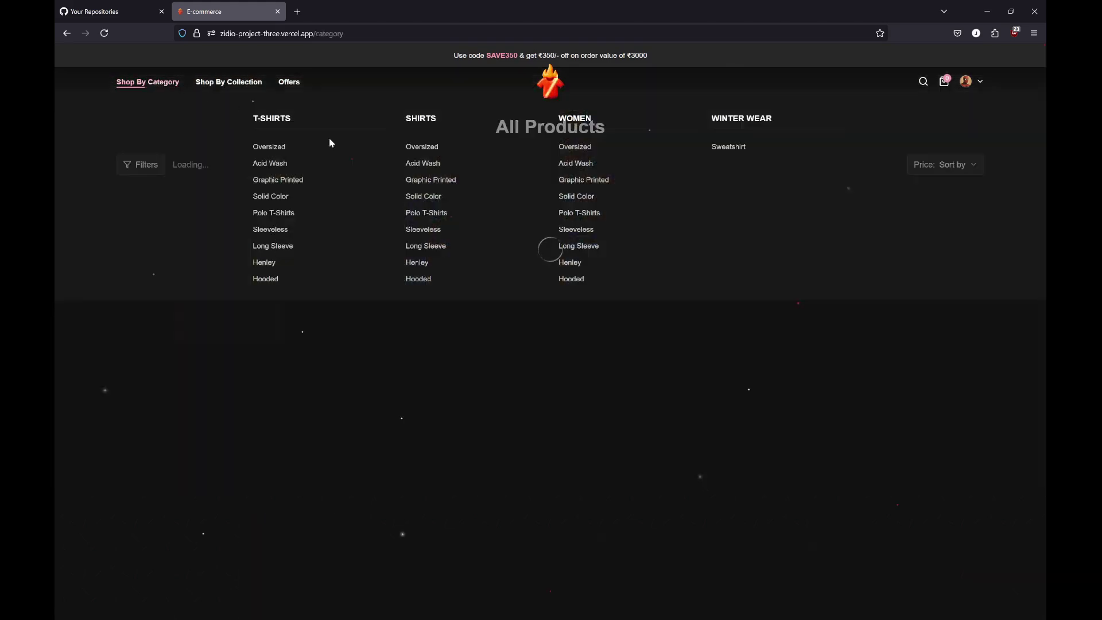
pyautogui.scroll(-8, 605, 214)
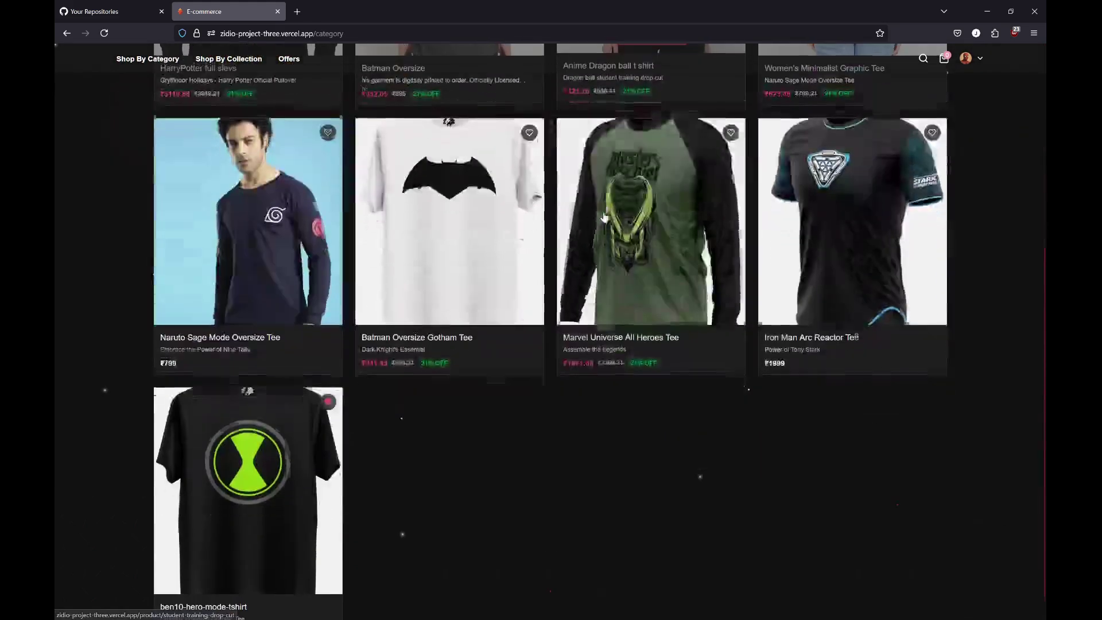
pyautogui.scroll(8, 117, 180)
pyautogui.click(120, 173)
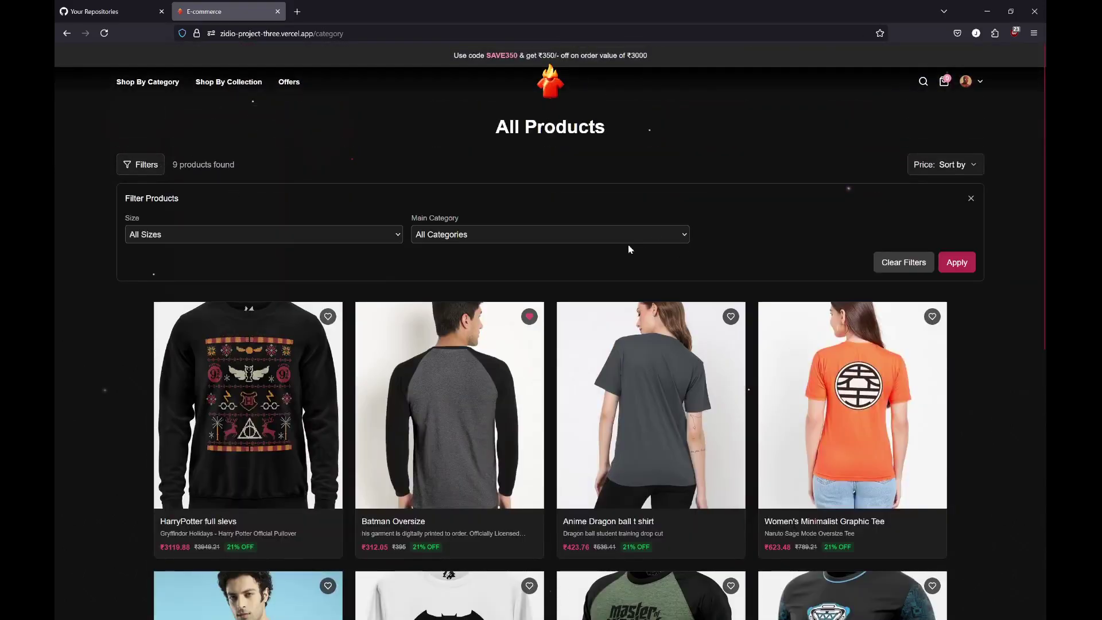
pyautogui.click(912, 259)
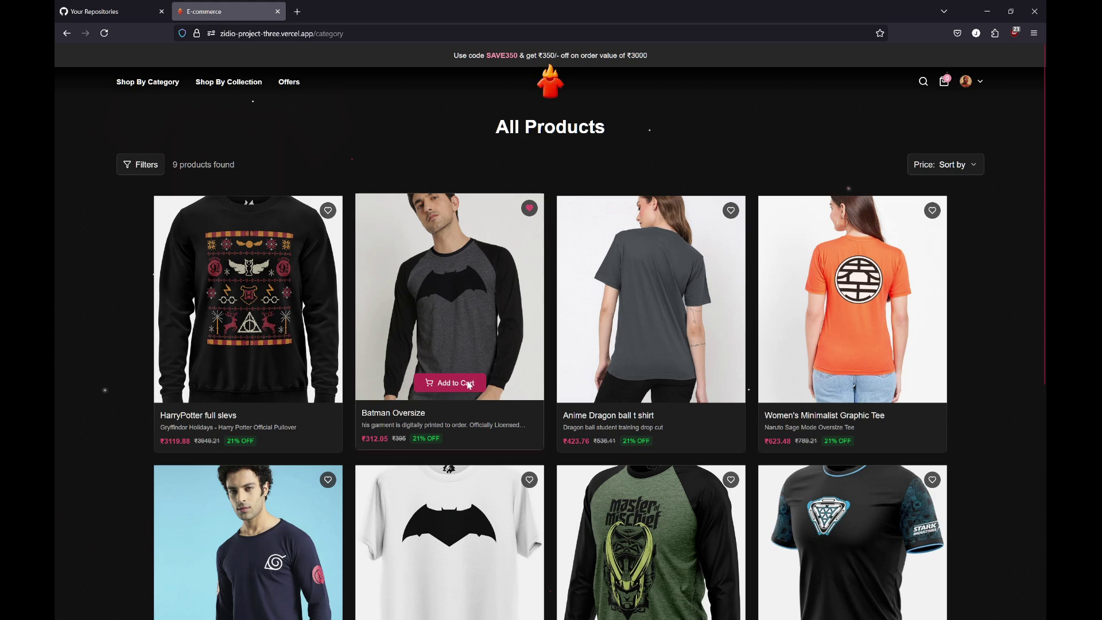
pyautogui.click(468, 384)
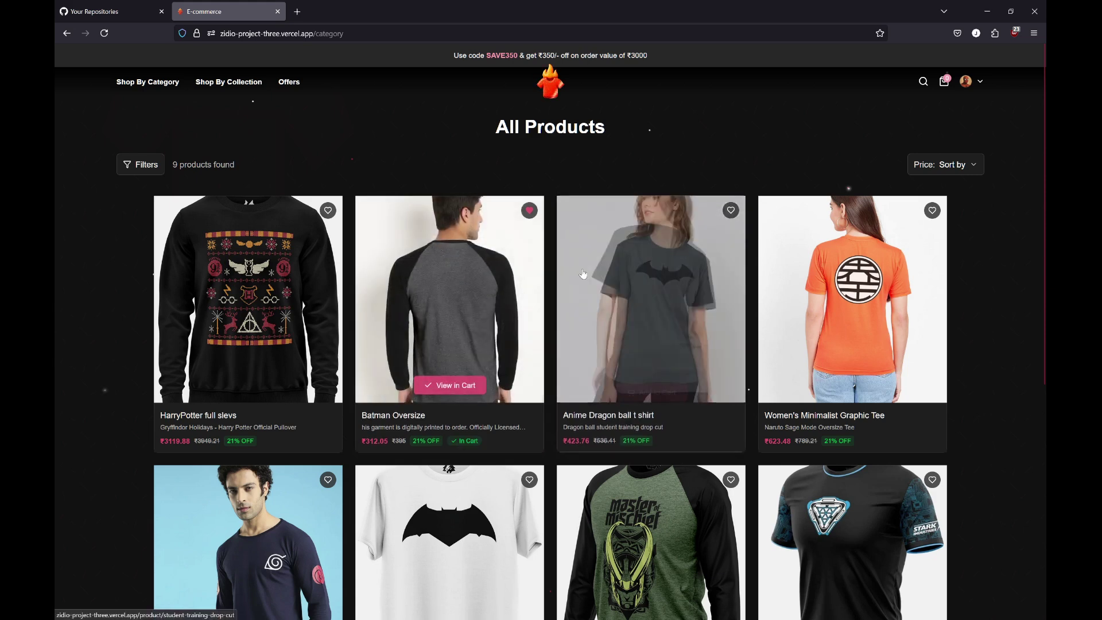
pyautogui.click(458, 384)
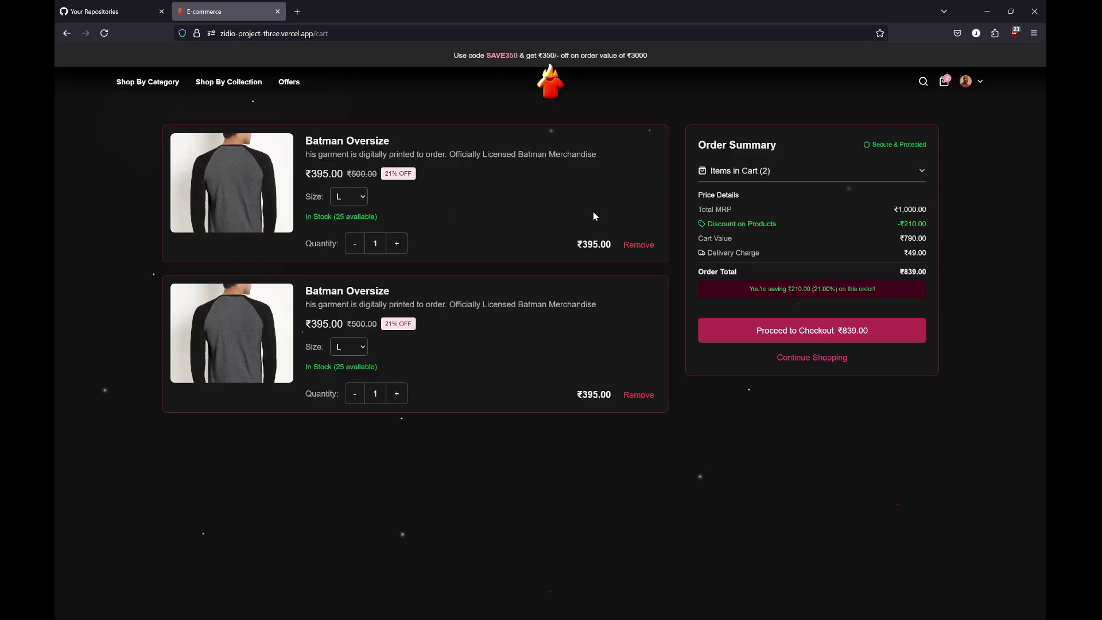
# - Remove and confirm the duplicate Batman Oversize, then check the ₹444.00 Order Summary
pyautogui.click(639, 247)
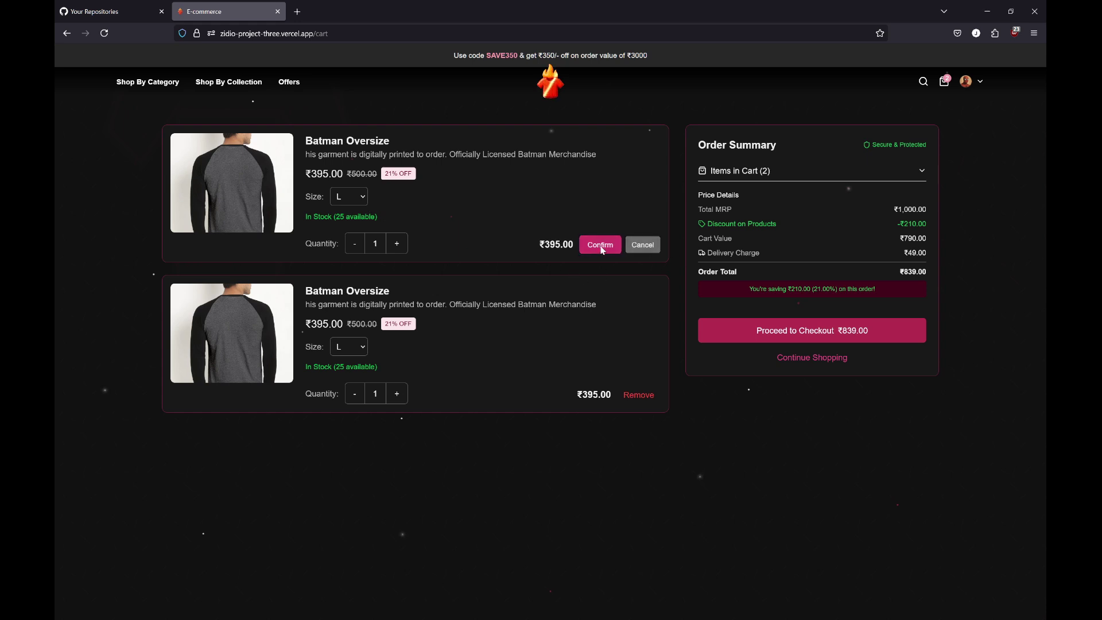
pyautogui.click(601, 248)
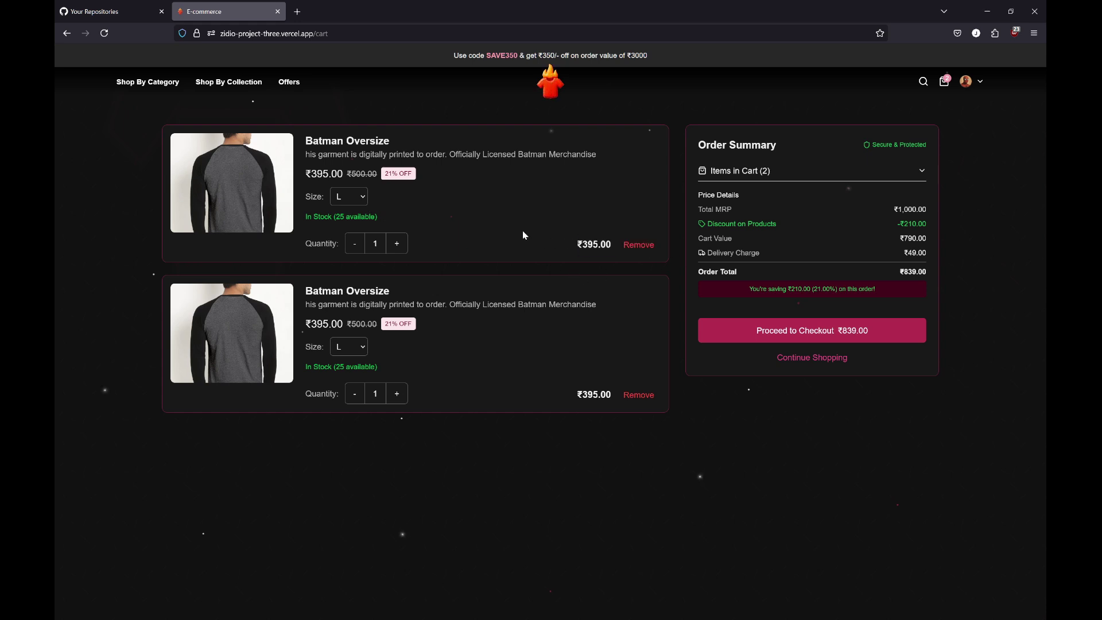
pyautogui.click(751, 173)
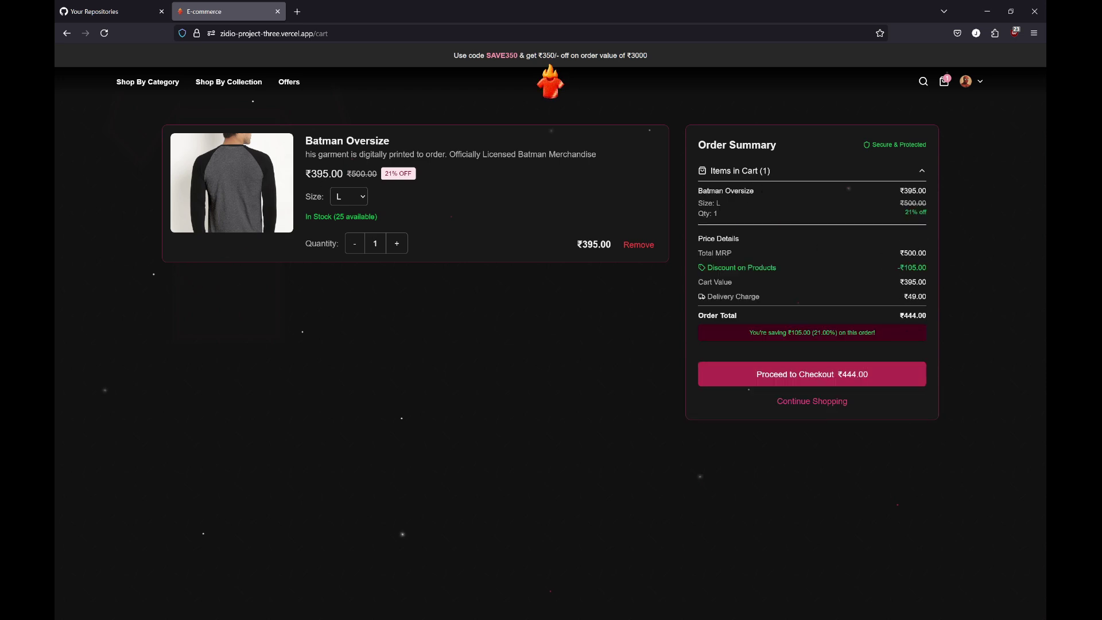
pyautogui.moveTo(373, 183); pyautogui.dragTo(385, 183)
pyautogui.click(911, 224)
pyautogui.click(929, 283)
pyautogui.click(935, 300)
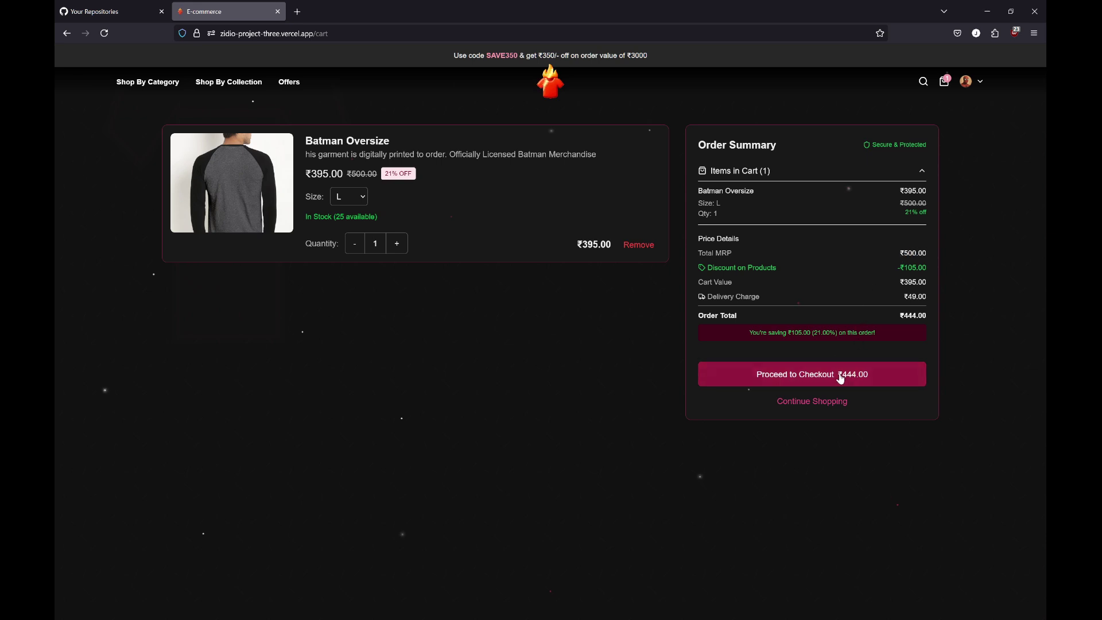
# - Check out, try the Online and Partial payment options, then place the ₹444.00 order as Cash on Delivery
pyautogui.click(818, 379)
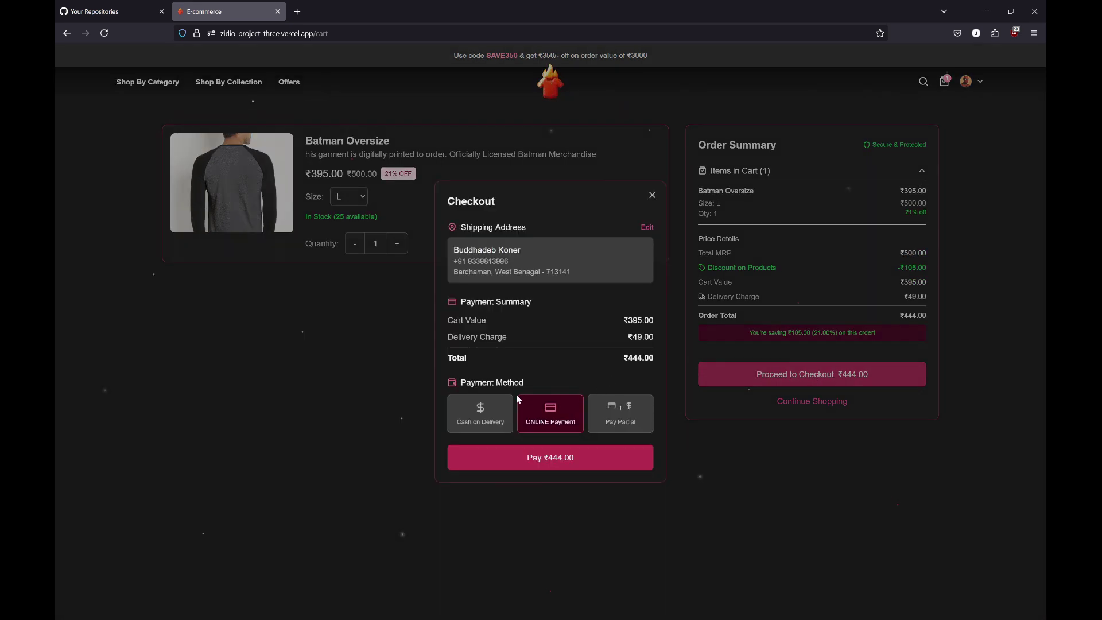
pyautogui.click(485, 423)
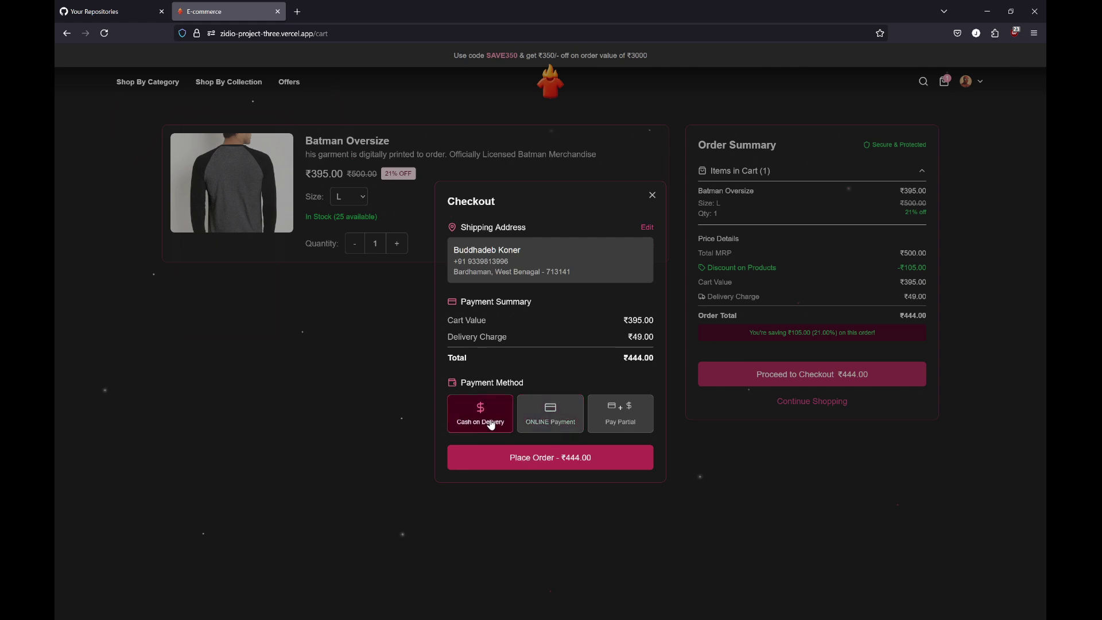
pyautogui.click(548, 409)
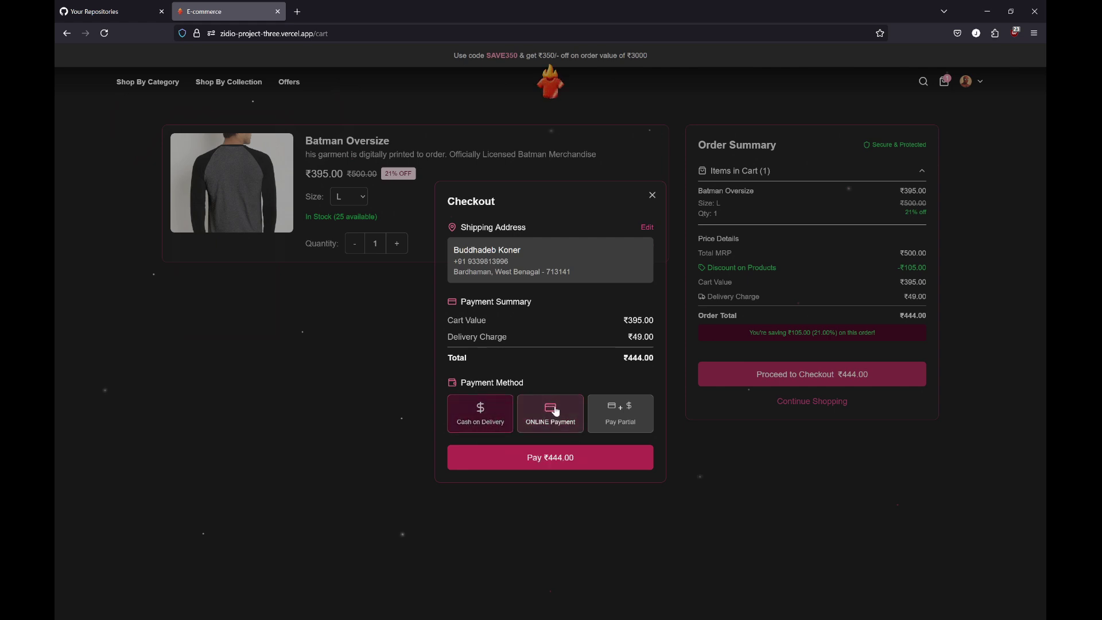
pyautogui.click(615, 411)
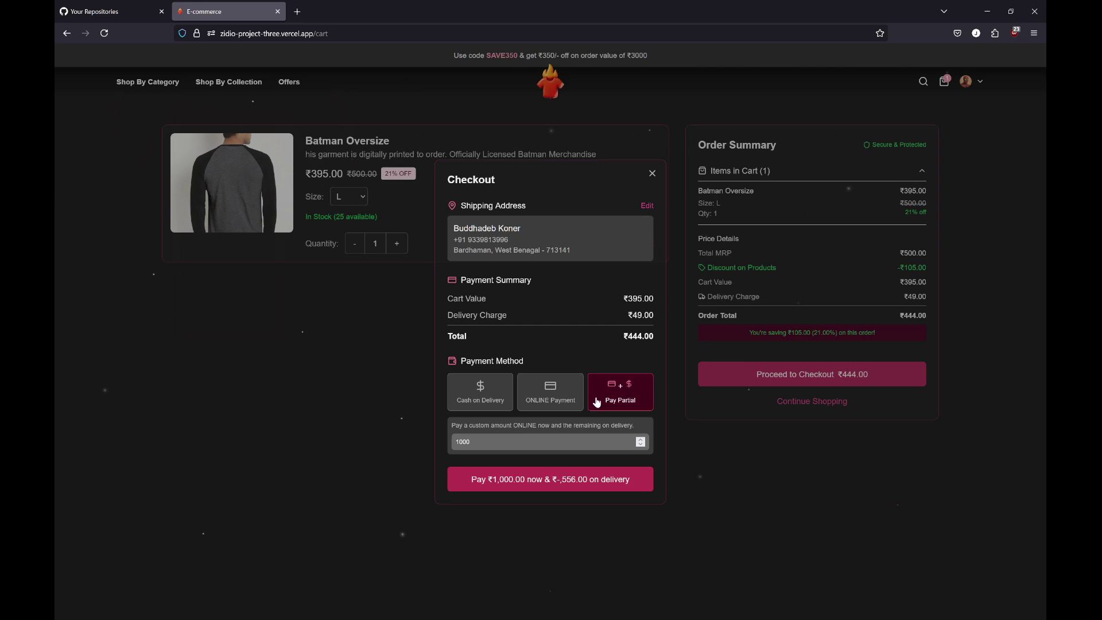
pyautogui.click(575, 403)
pyautogui.click(497, 417)
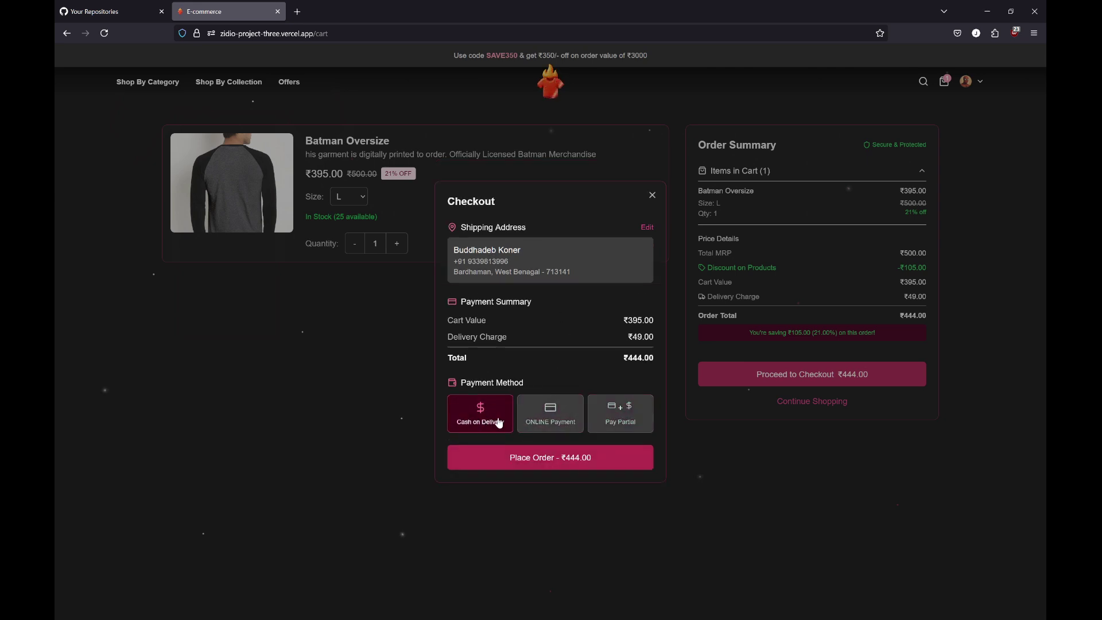
pyautogui.click(491, 458)
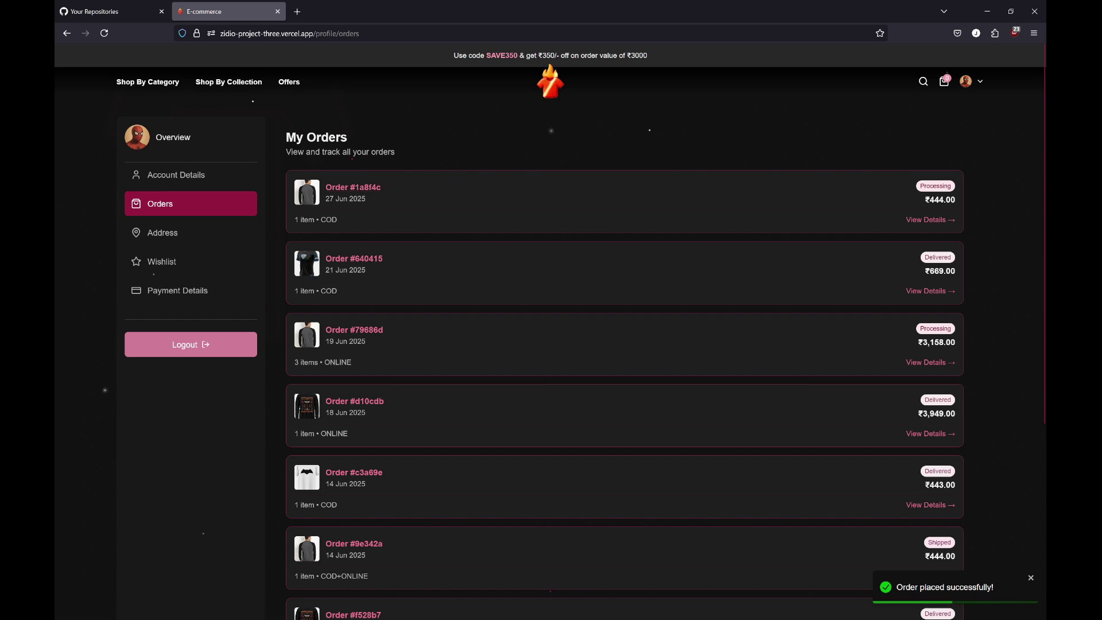
# - Open order #1a8f4c from My Orders and scroll through its Processing details
pyautogui.moveTo(323, 198); pyautogui.dragTo(376, 201)
pyautogui.click(379, 202)
pyautogui.click(364, 190)
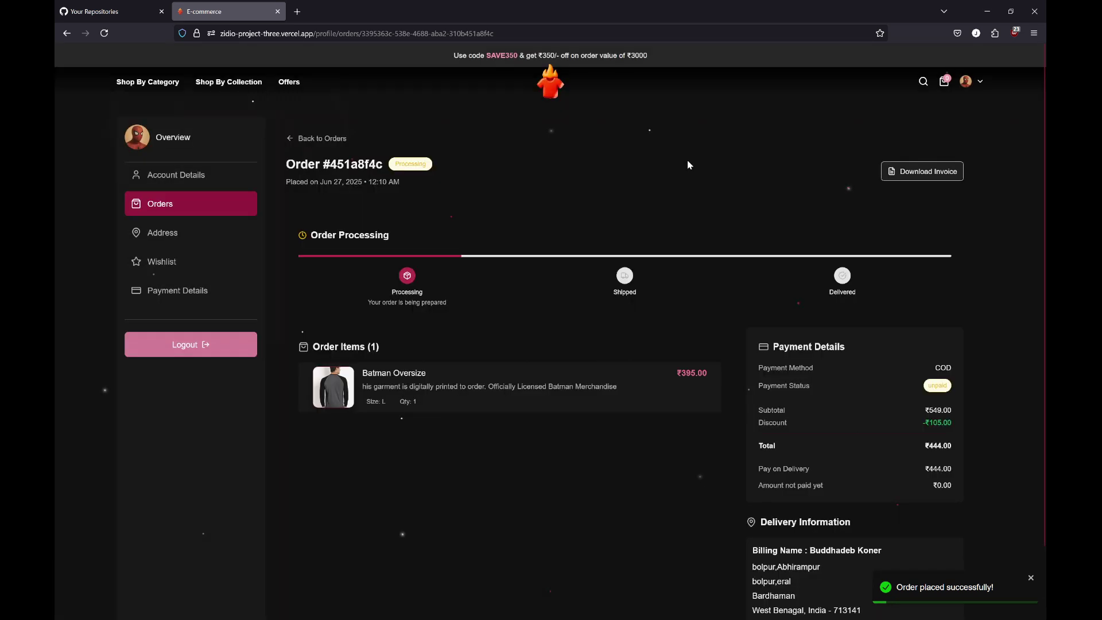
pyautogui.scroll(-1, 696, 231)
pyautogui.scroll(1, 696, 232)
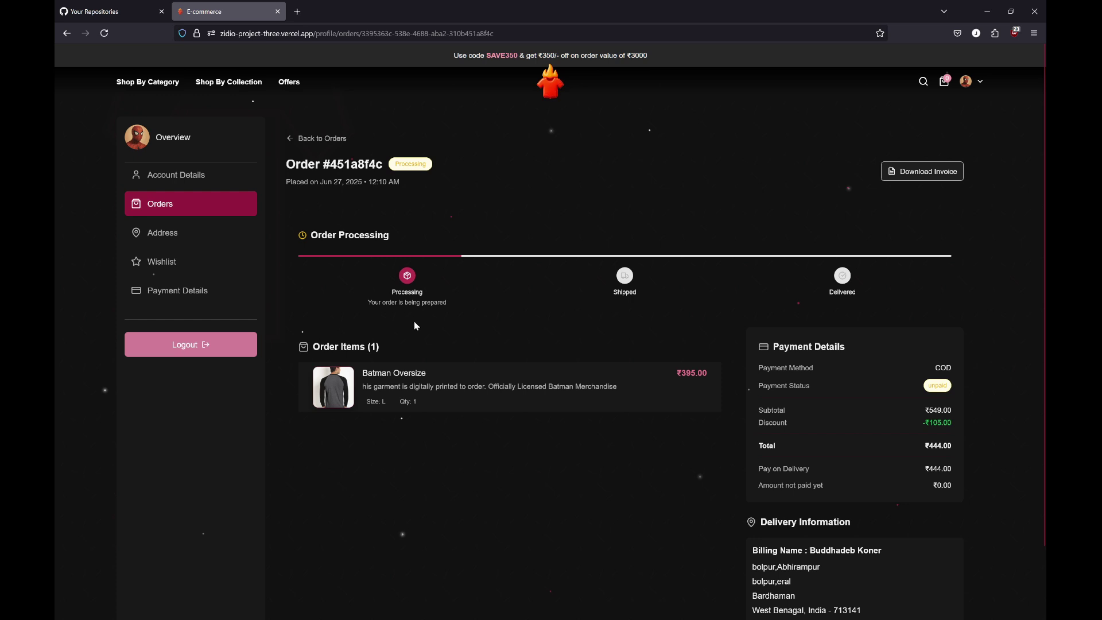
pyautogui.scroll(-2, 433, 327)
pyautogui.scroll(2, 574, 350)
pyautogui.scroll(-1, 738, 340)
pyautogui.scroll(1, 803, 258)
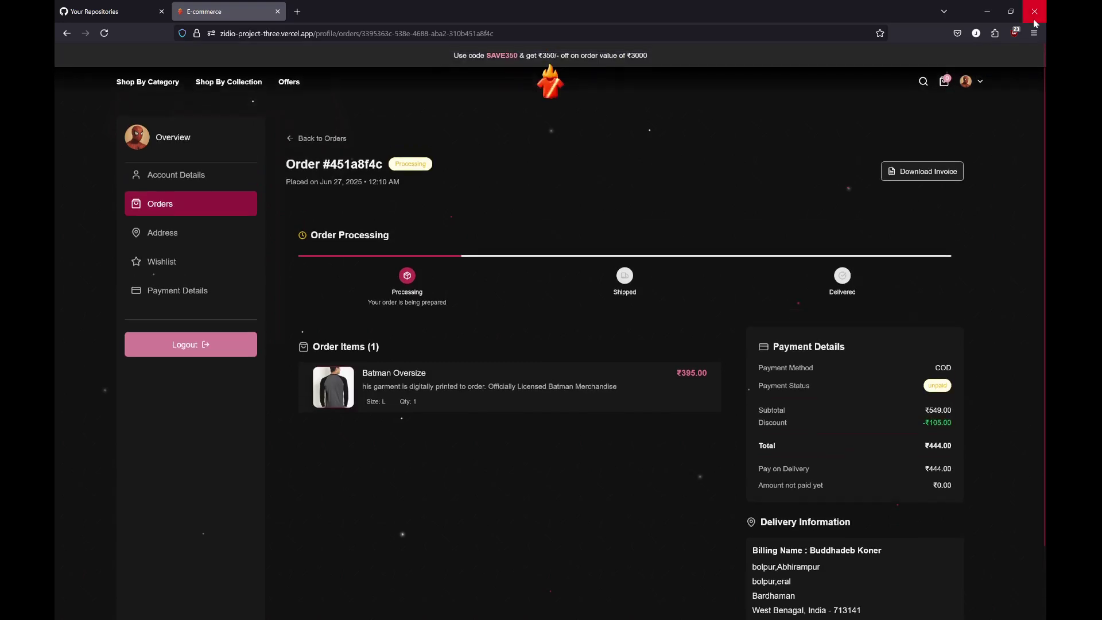
pyautogui.click(981, 84)
# - Open the Admin Panel dashboard in a new tab from the profile menu
pyautogui.middleClick(922, 151)
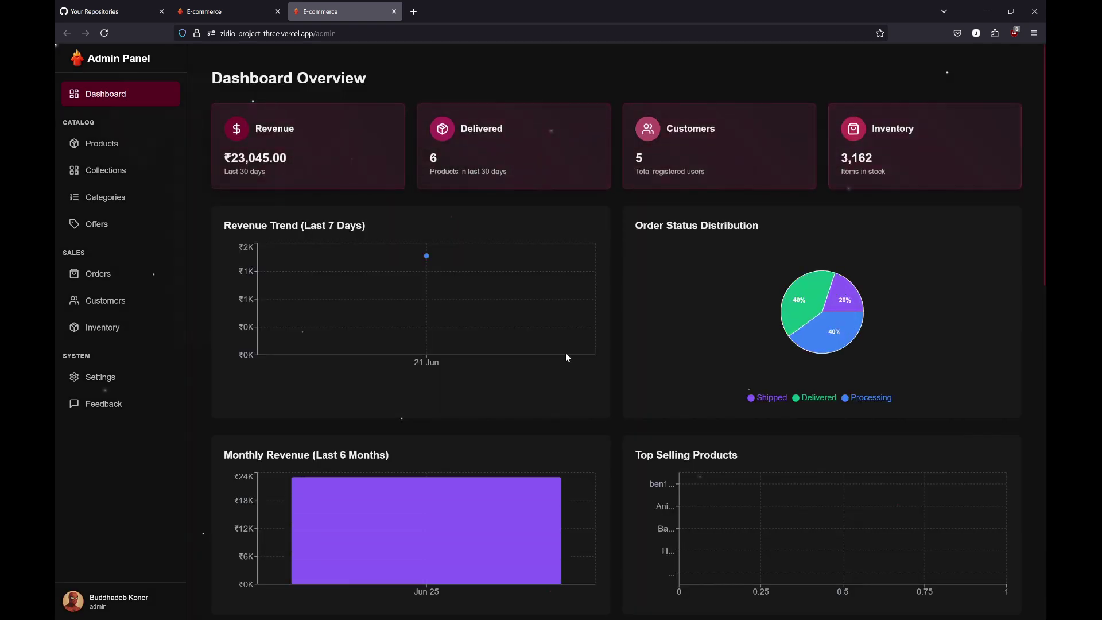
pyautogui.moveTo(332, 285)
pyautogui.scroll(-6, 339, 287)
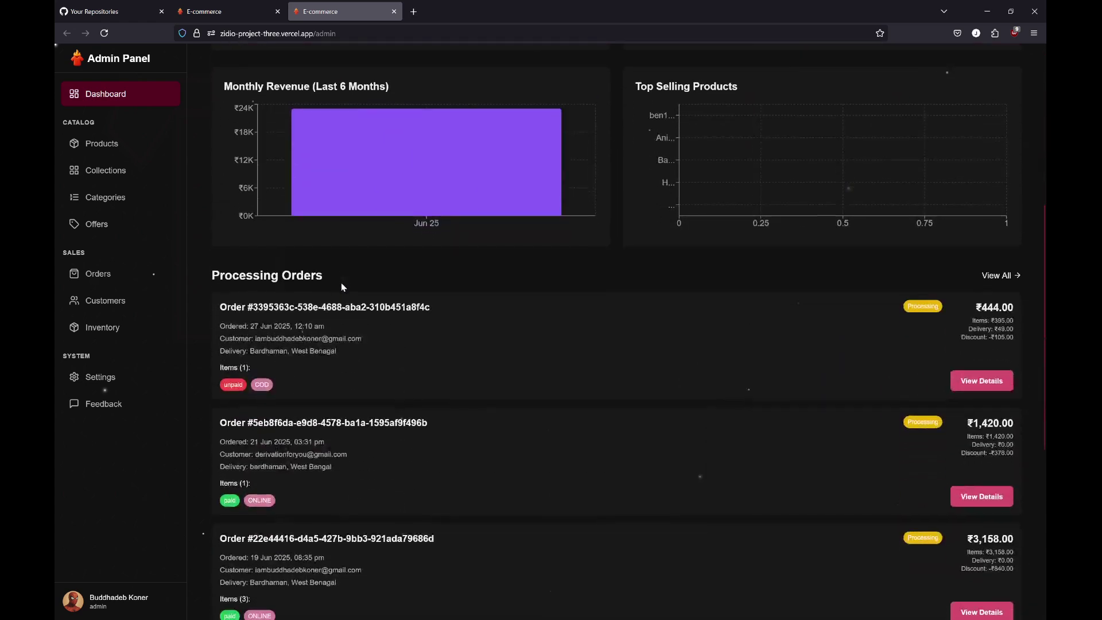
pyautogui.scroll(6, 341, 286)
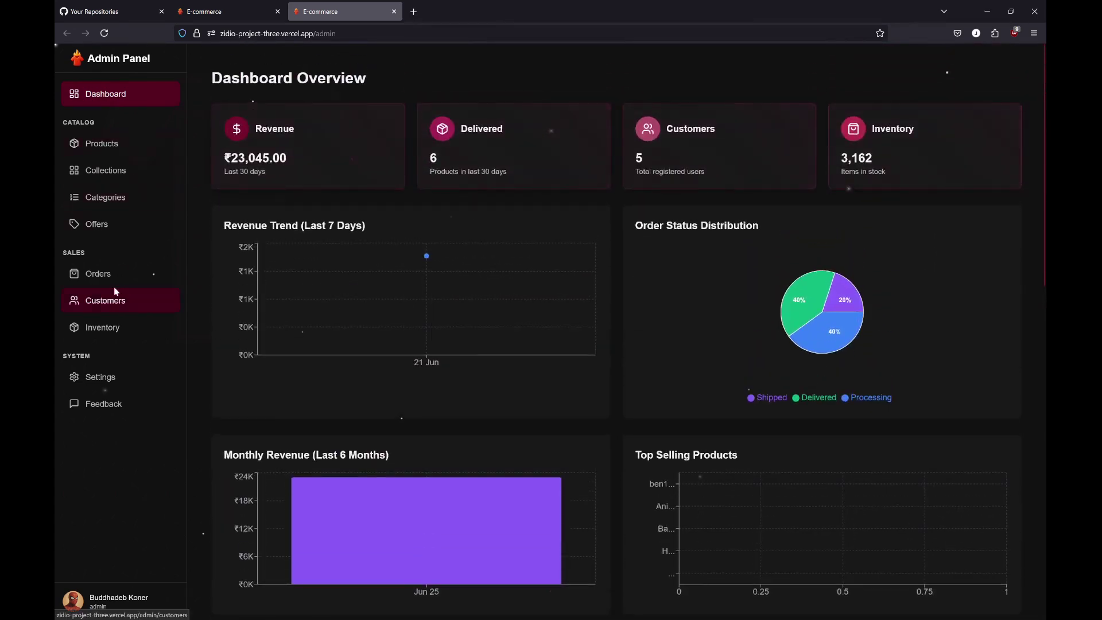
# - Filter admin Orders to Processing, open the newest order's details, and return to the customer tab
pyautogui.click(106, 276)
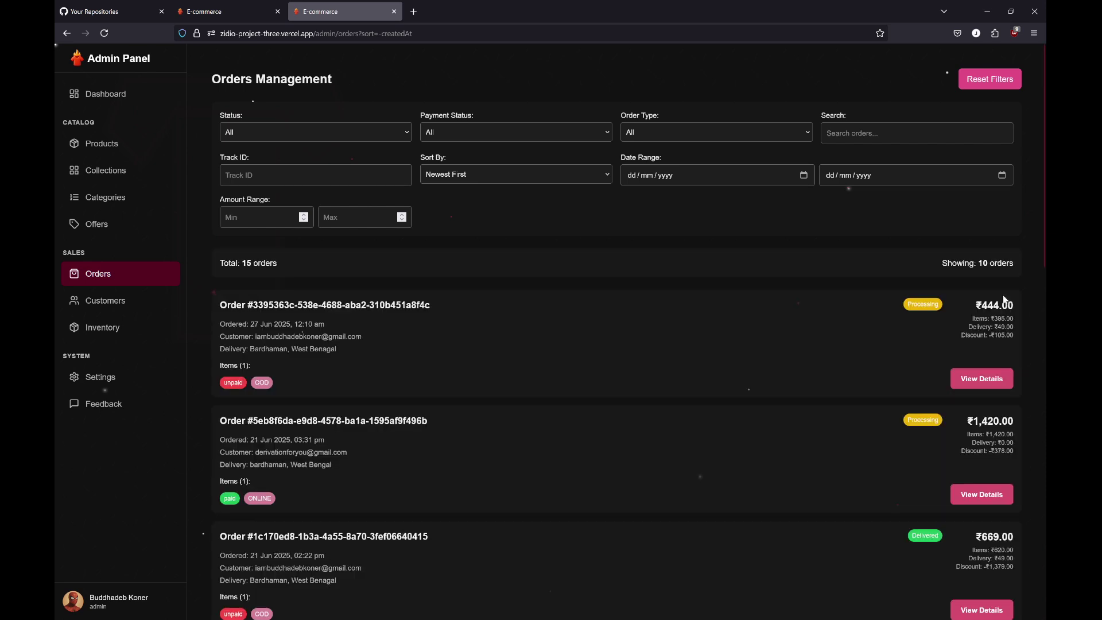
pyautogui.click(301, 133)
pyautogui.click(290, 166)
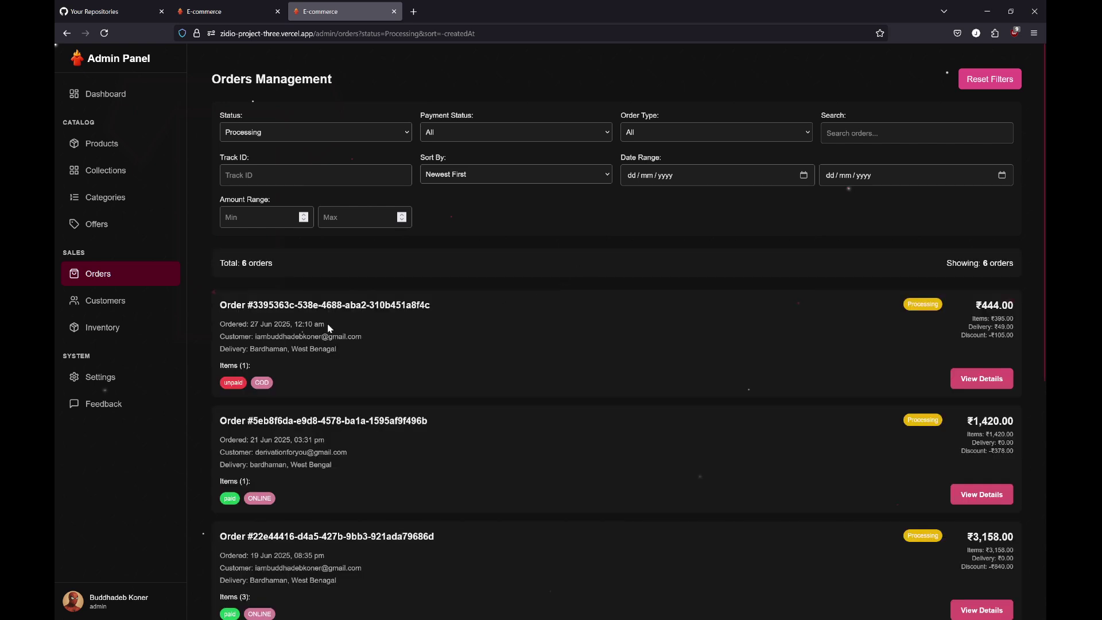
pyautogui.moveTo(215, 309); pyautogui.dragTo(346, 324)
pyautogui.click(301, 336)
pyautogui.click(982, 378)
pyautogui.click(224, 6)
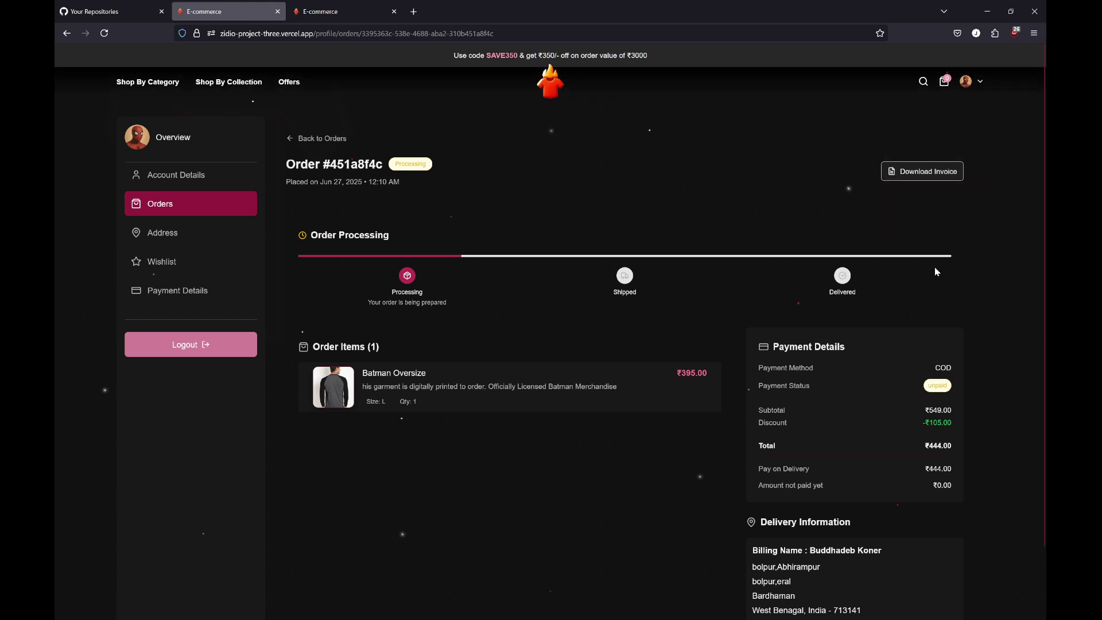
# - Mark order #451a8f4c as shipped on the admin order page
pyautogui.scroll(-1, 934, 267)
pyautogui.scroll(1, 933, 267)
pyautogui.click(354, 6)
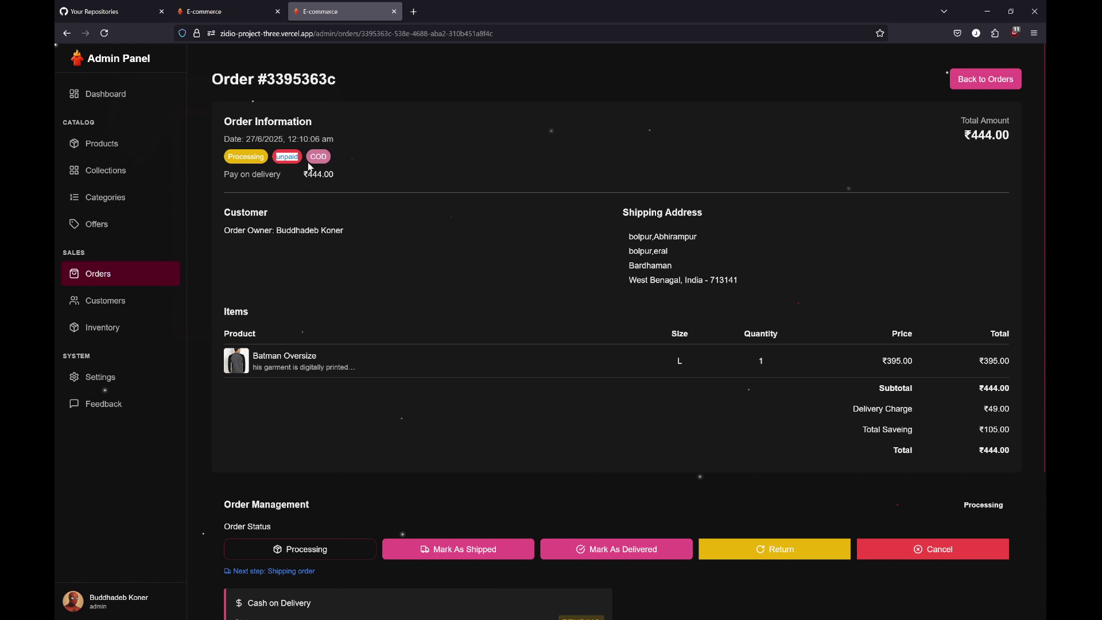
pyautogui.scroll(-3, 475, 410)
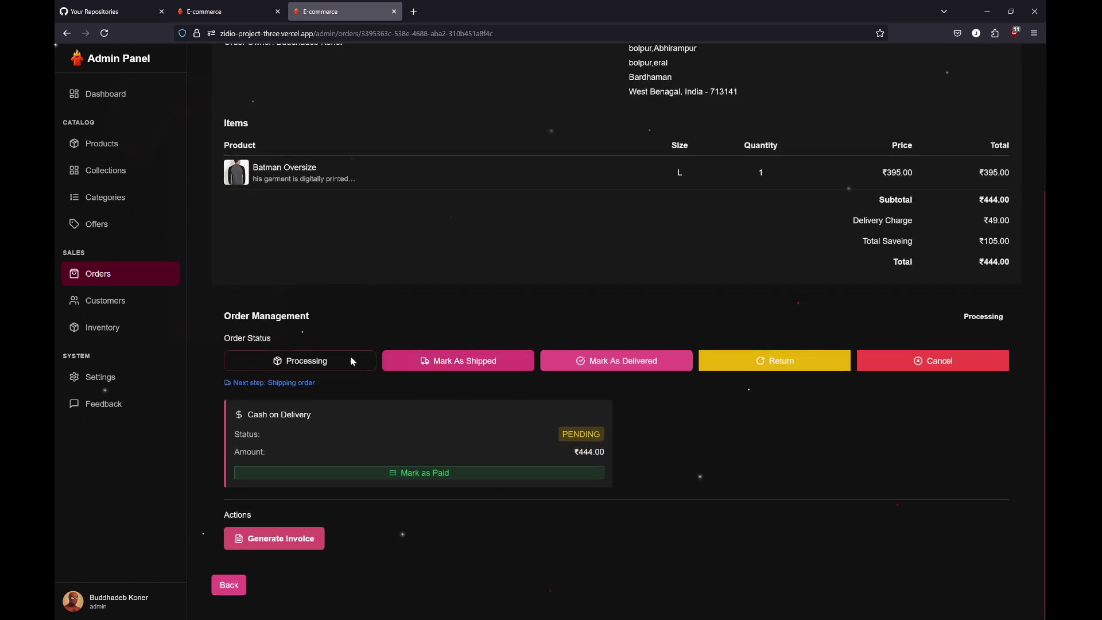
pyautogui.click(465, 365)
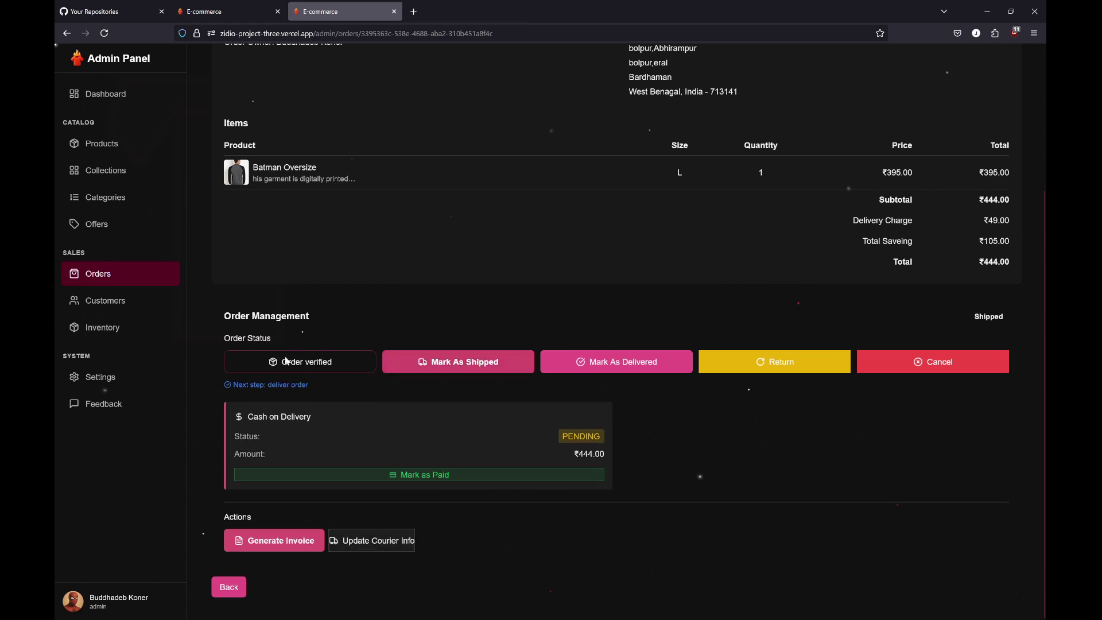
# - Reopen the order on the customer tab to confirm Order Shipped, then return to admin
pyautogui.click(229, 11)
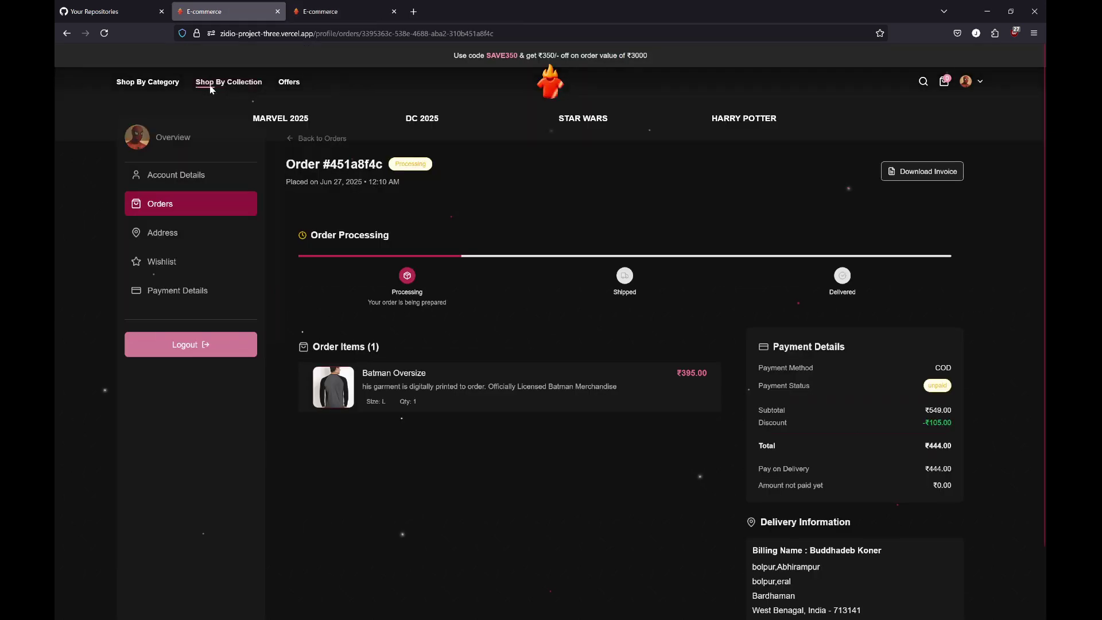
pyautogui.click(318, 137)
pyautogui.click(406, 207)
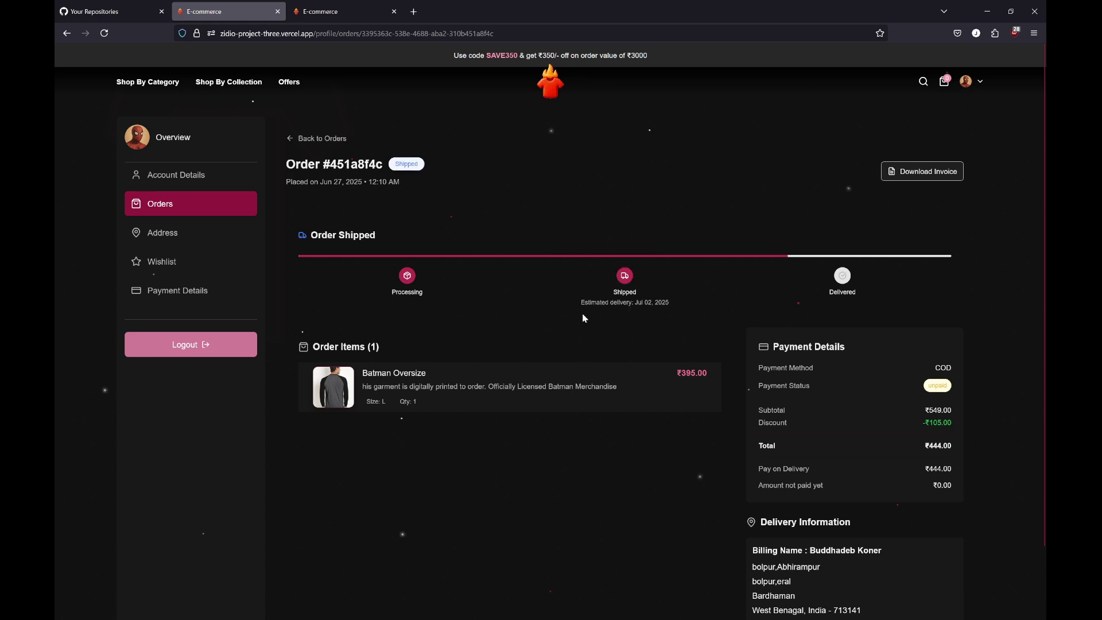
pyautogui.click(345, 6)
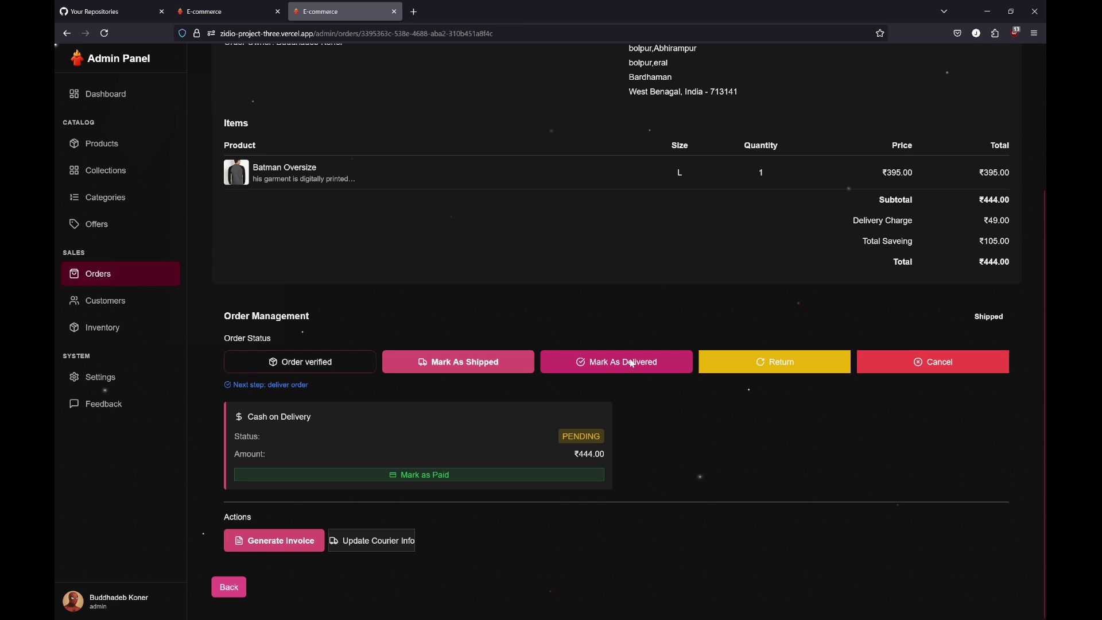
# - Mark order #451a8f4c as delivered on the admin order page
pyautogui.click(633, 367)
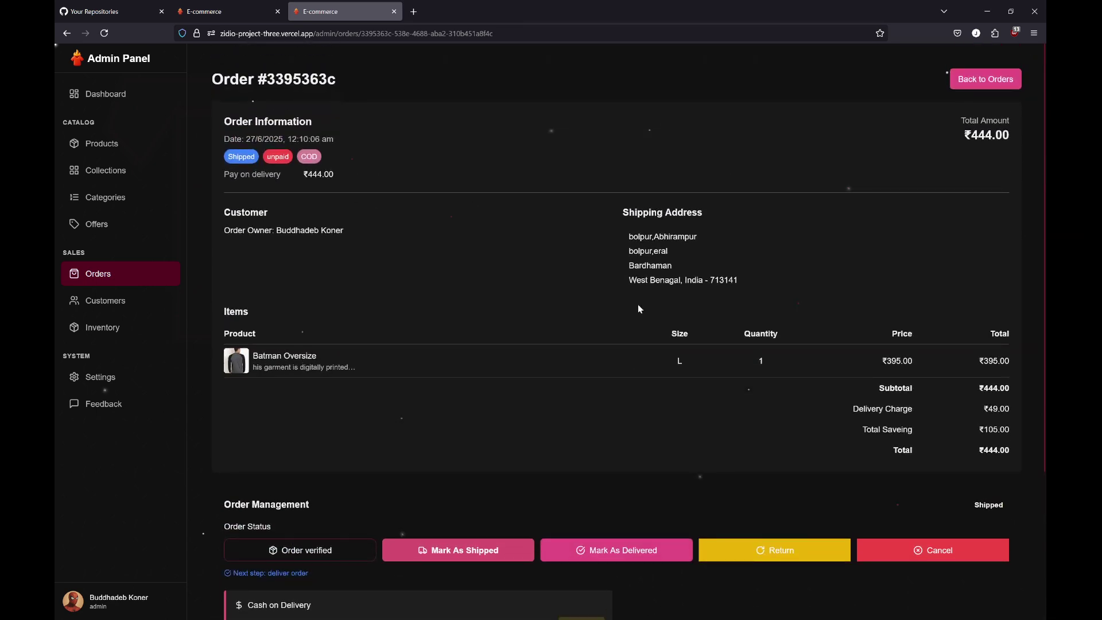
pyautogui.scroll(-3, 638, 309)
pyautogui.click(639, 366)
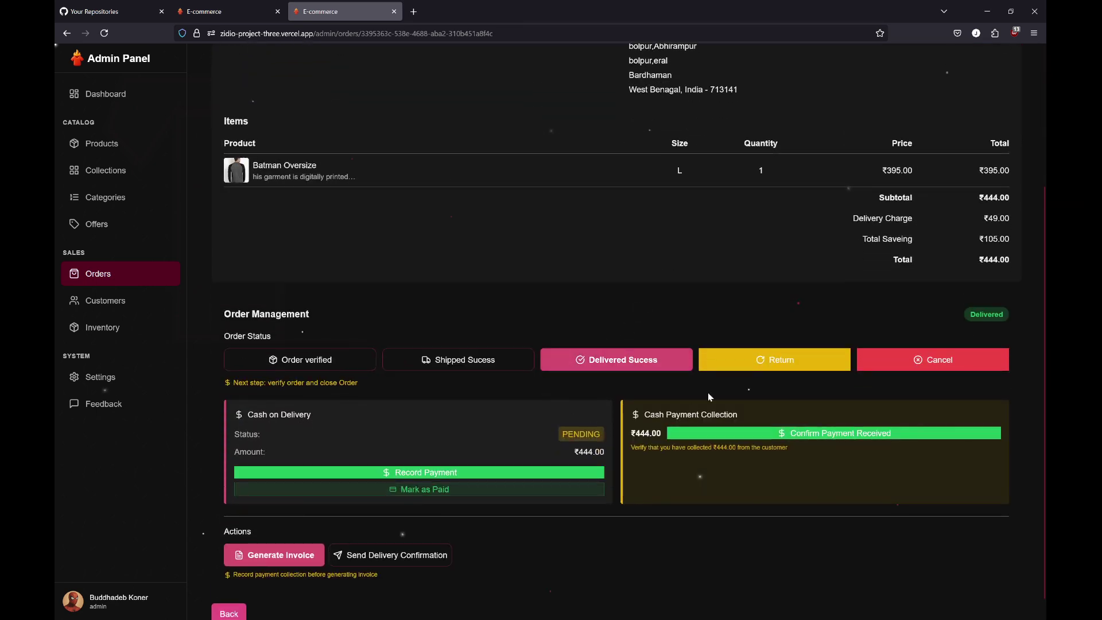
# - Check the customer's Delivered order page, opening and closing the Rate Products form without rating
pyautogui.click(229, 11)
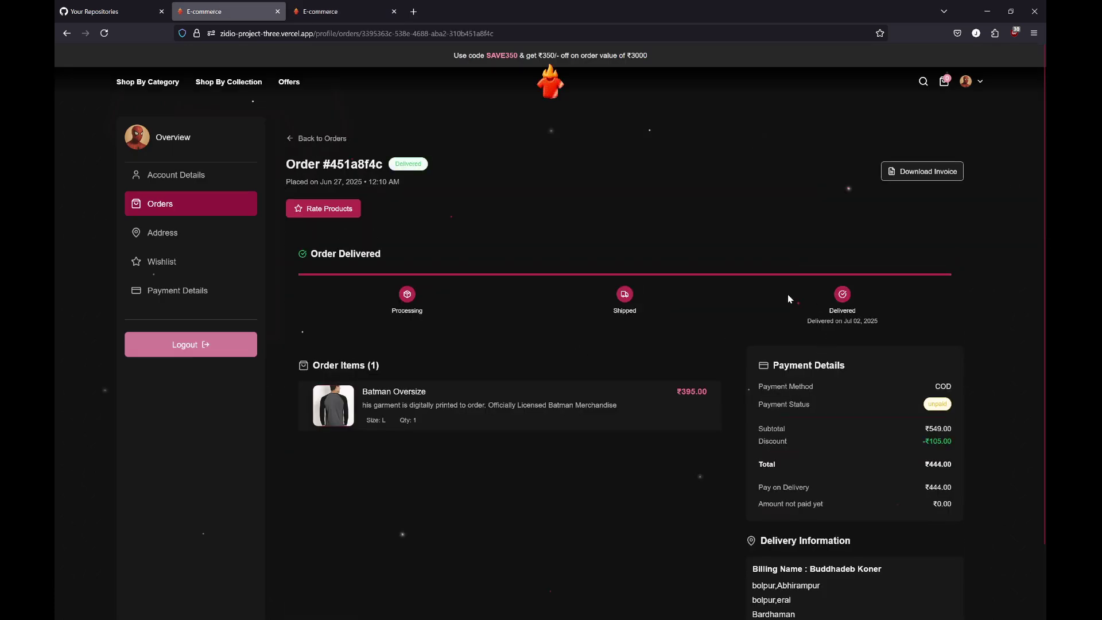
pyautogui.scroll(-1, 788, 294)
pyautogui.scroll(1, 363, 256)
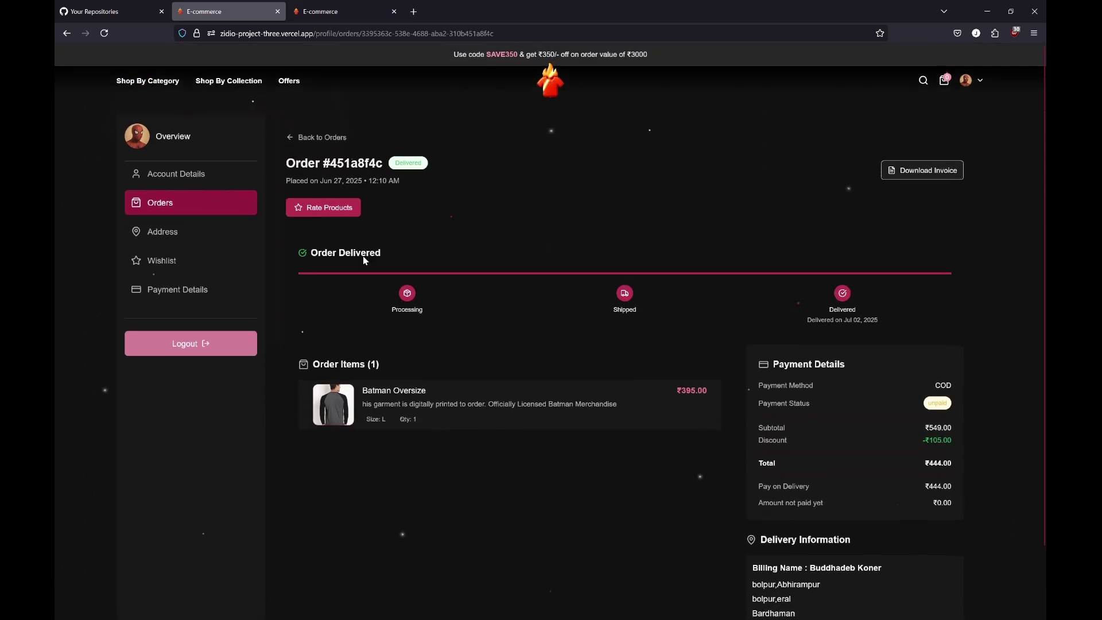
pyautogui.click(350, 208)
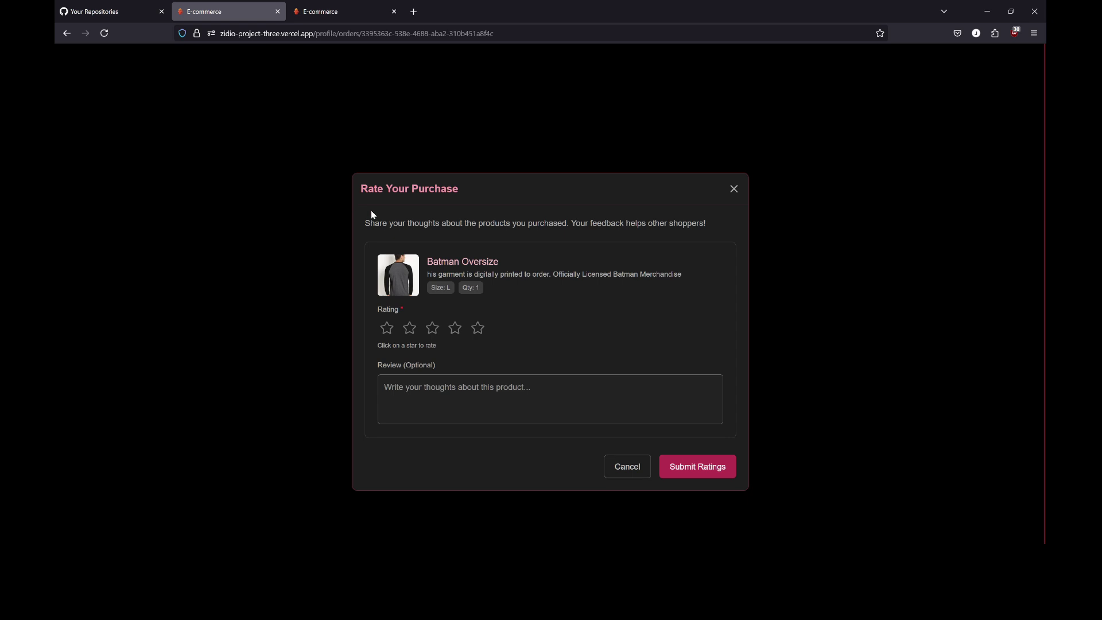
pyautogui.click(735, 189)
pyautogui.scroll(-1, 916, 294)
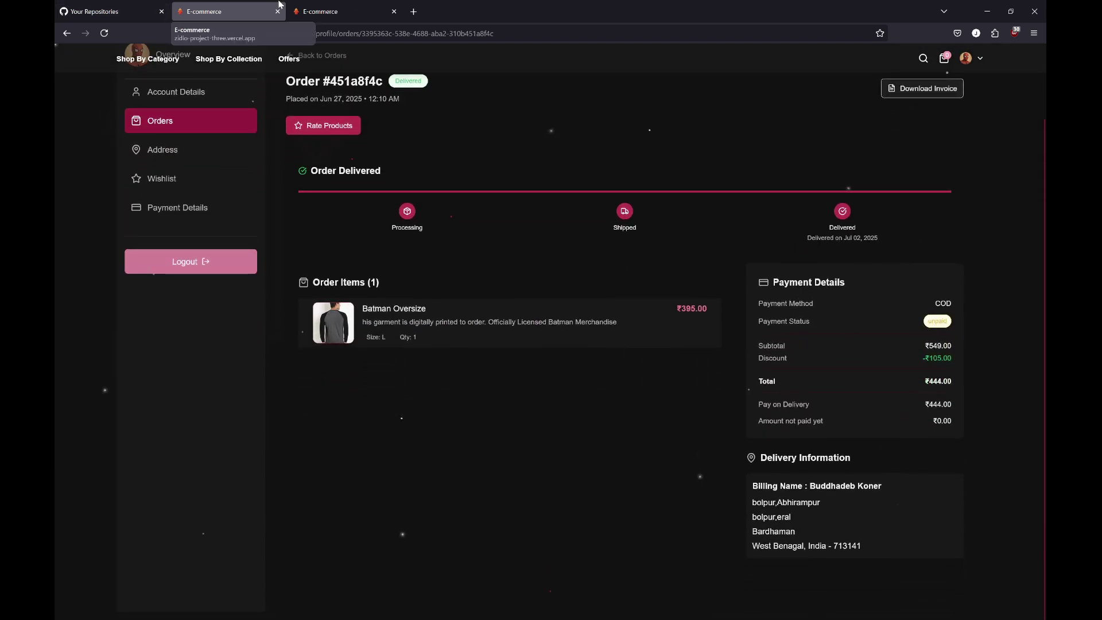
pyautogui.click(333, 12)
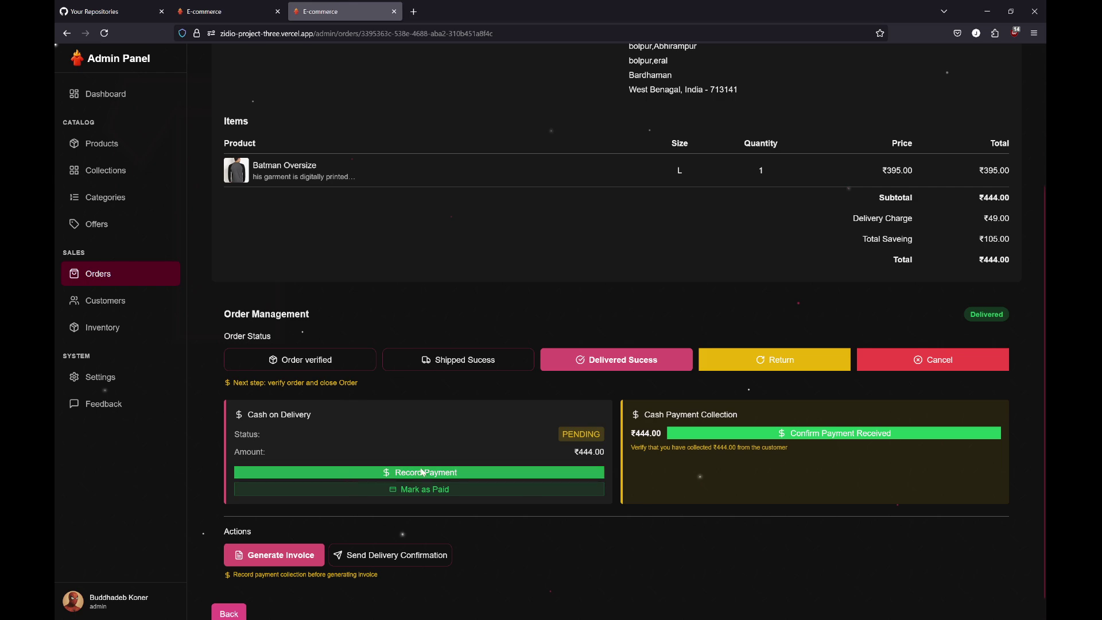
pyautogui.click(229, 11)
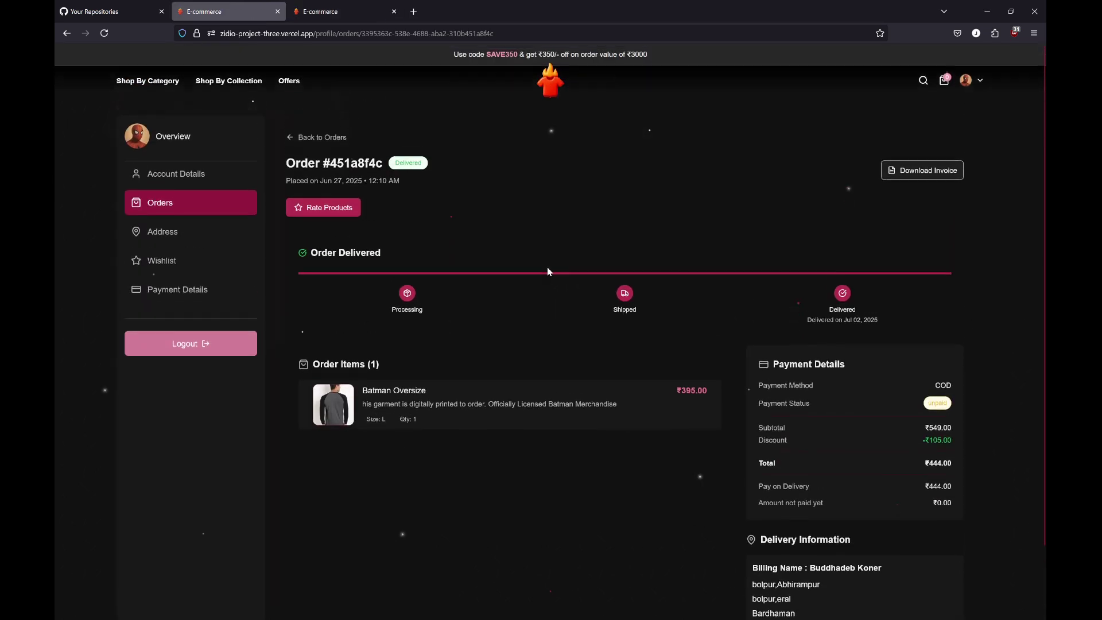
# - From the home page, add the HarryPotter full slevs pullover in size L to the cart
pyautogui.hotkey('alt', 'Left')
pyautogui.click(550, 80)
pyautogui.scroll(-10, 503, 306)
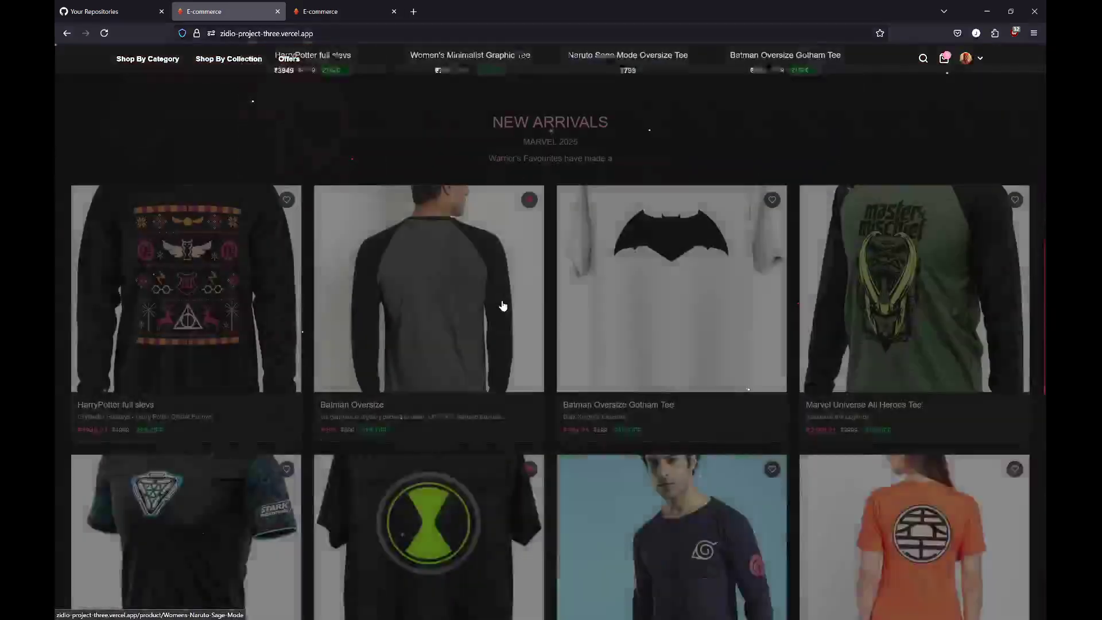
pyautogui.scroll(5, 502, 306)
pyautogui.click(316, 258)
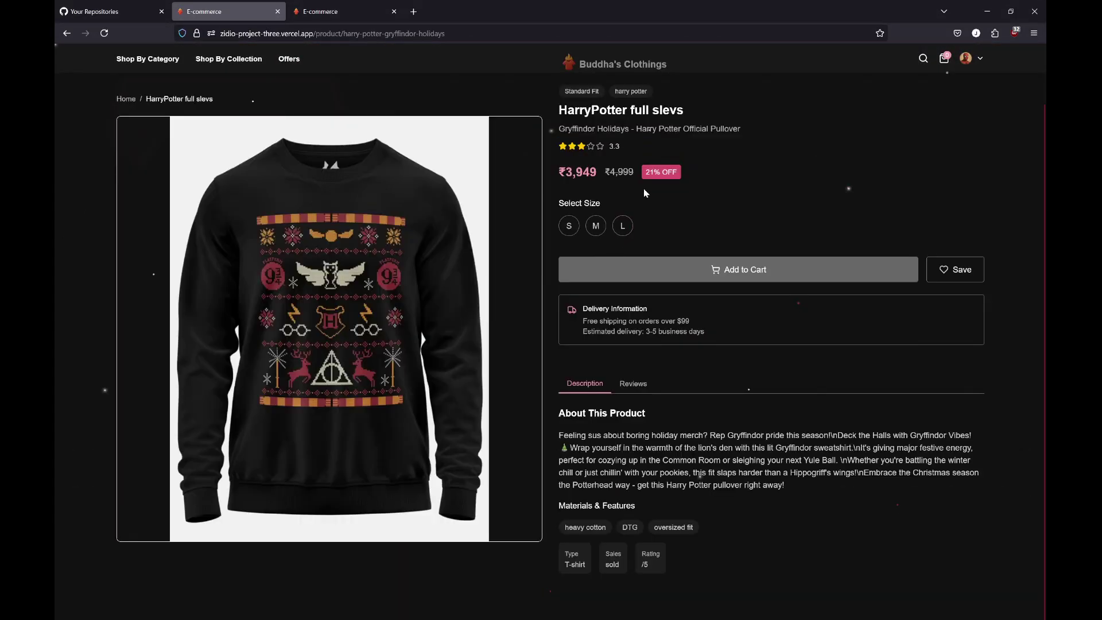
pyautogui.click(618, 227)
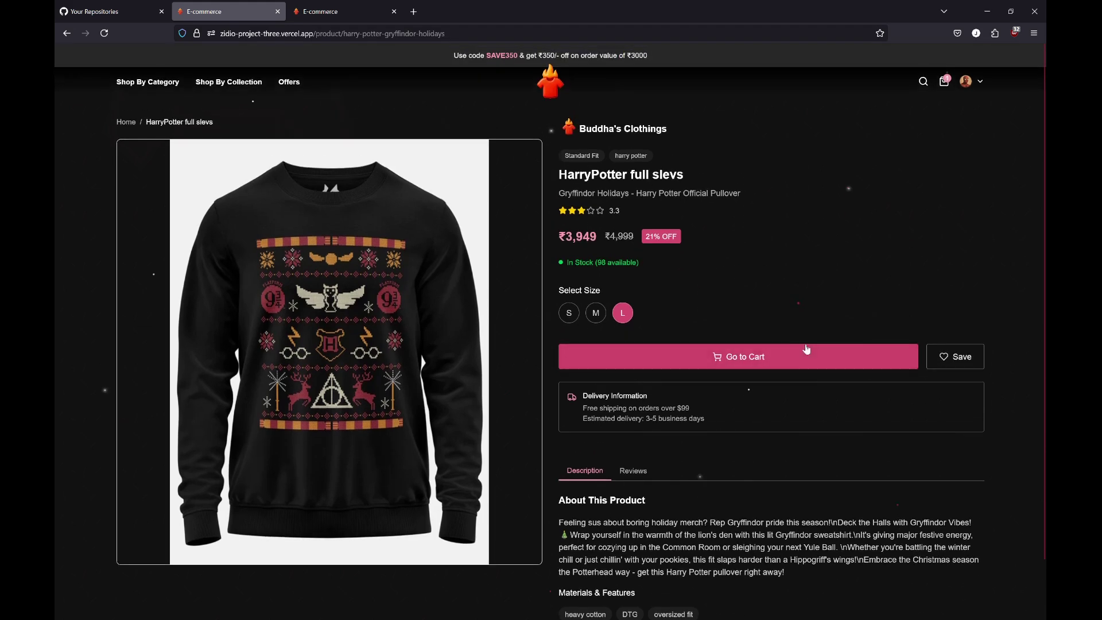
pyautogui.click(774, 357)
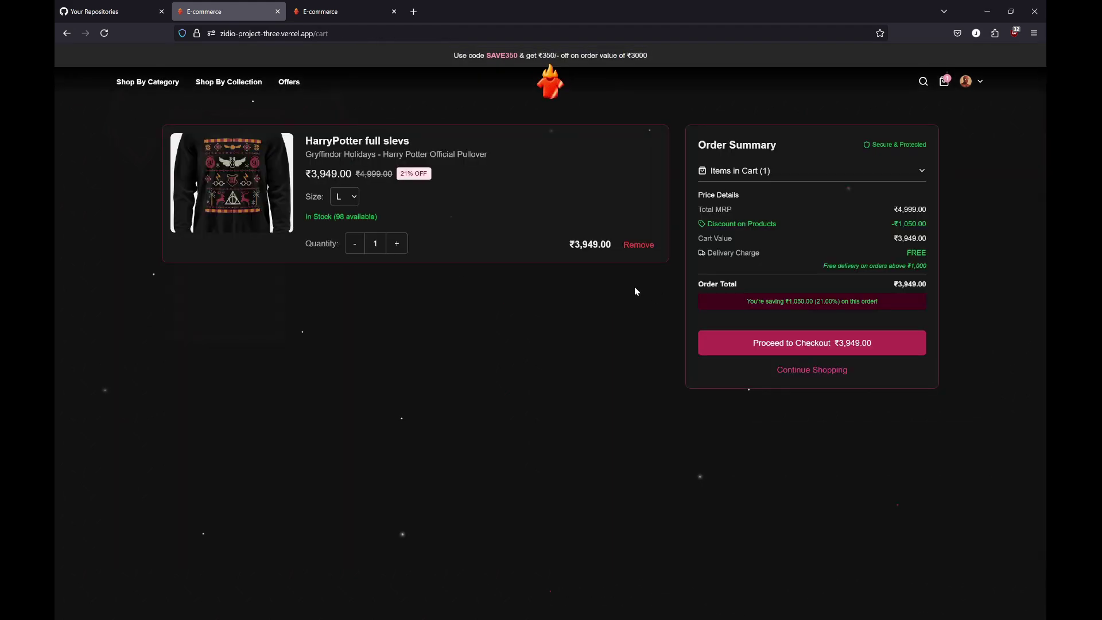
# - Check out with ONLINE payment and autofill the saved Stripe test card
pyautogui.click(767, 343)
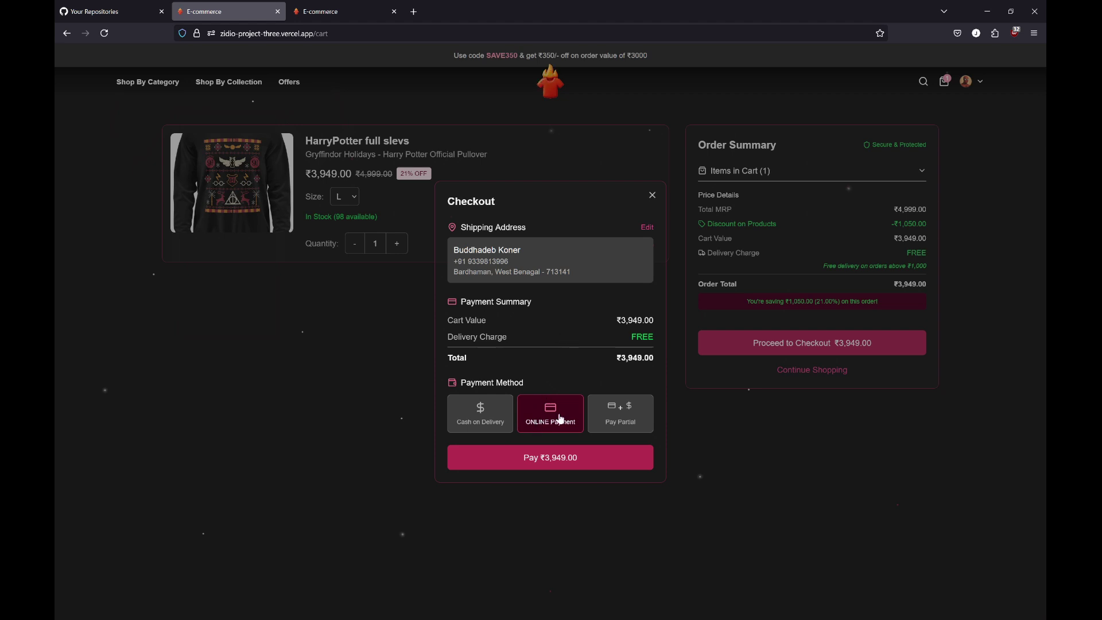
pyautogui.click(567, 458)
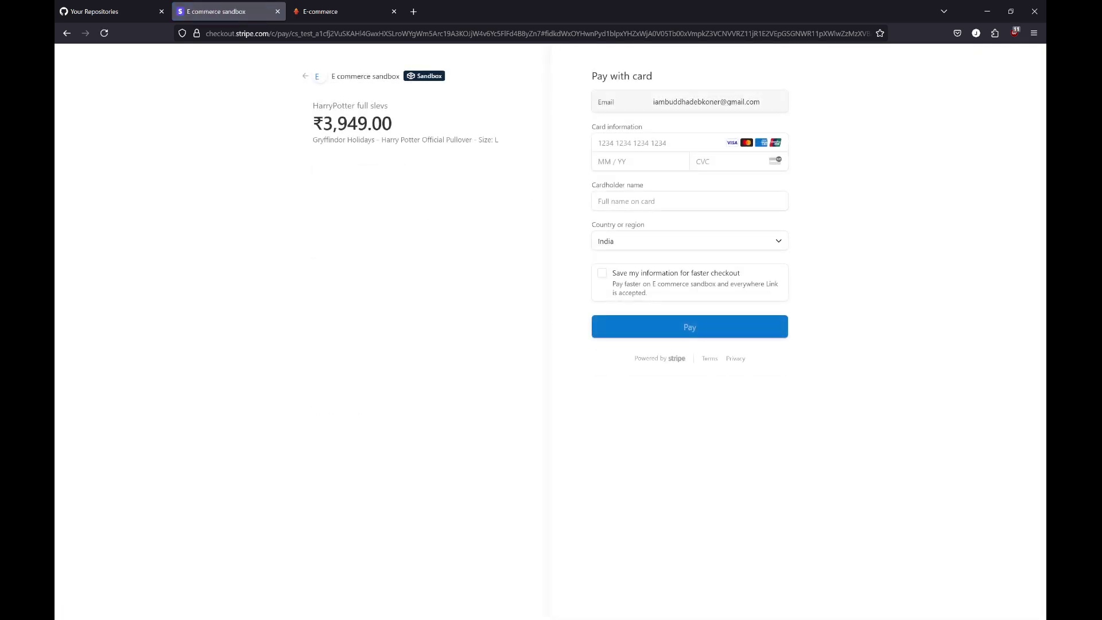
pyautogui.click(653, 143)
pyautogui.click(653, 163)
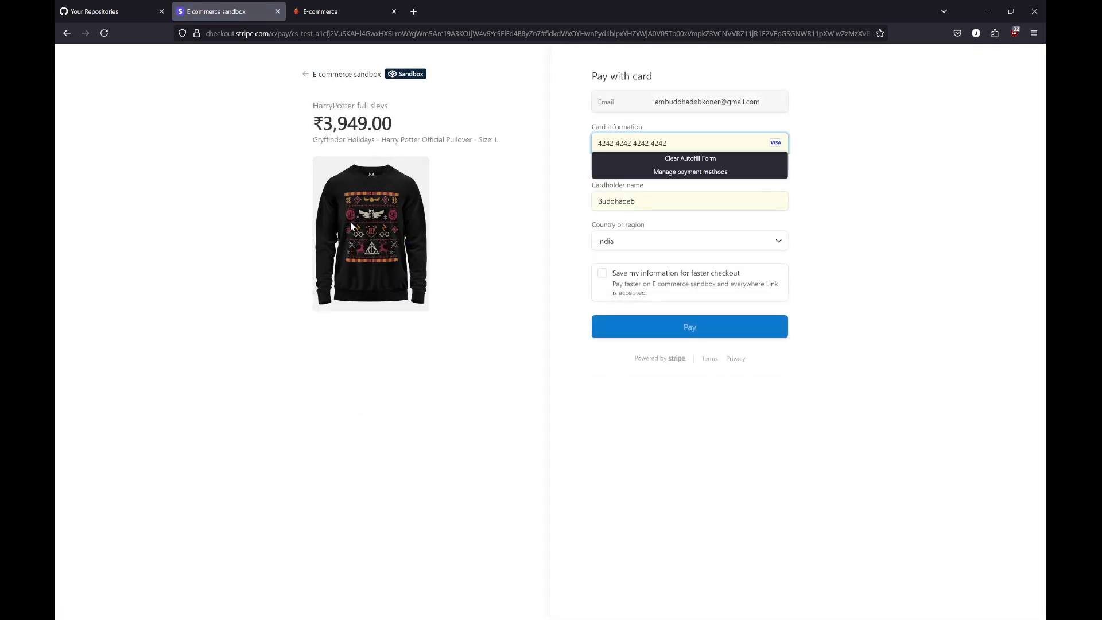
pyautogui.click(688, 248)
# - Enter CVC 123 and pay ₹3,949.00 with the test card
pyautogui.click(728, 236)
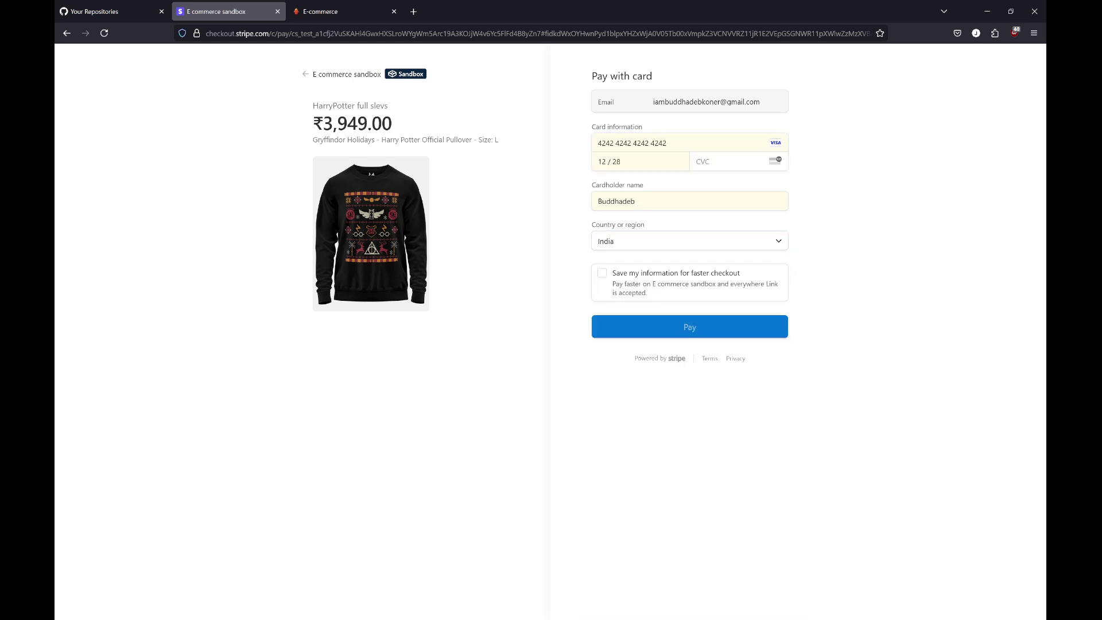
pyautogui.click(697, 162)
pyautogui.write('123')
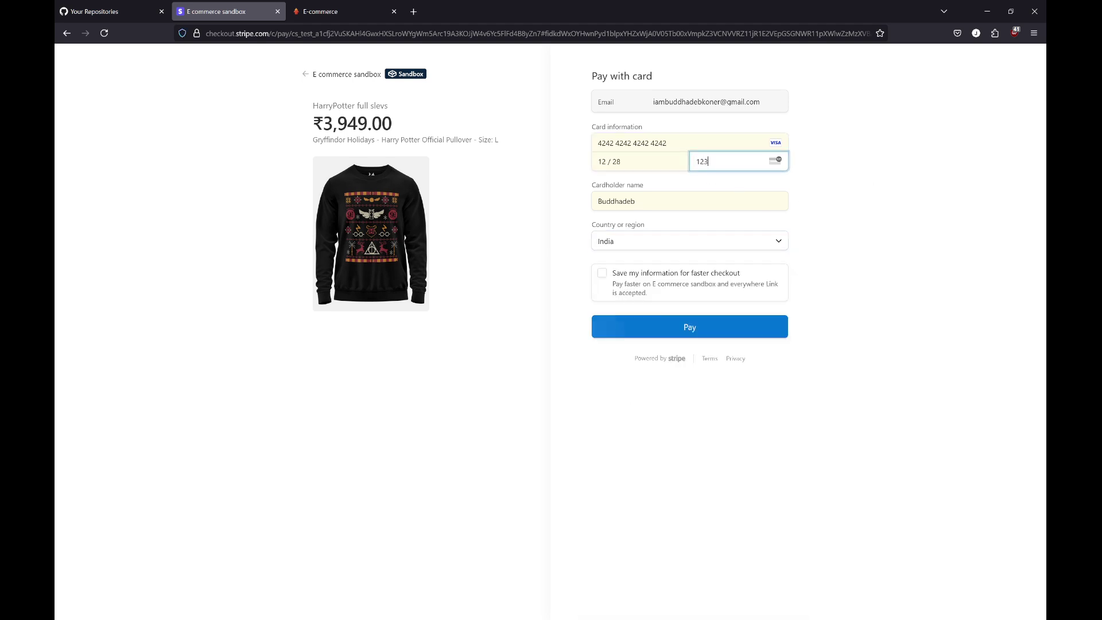
pyautogui.click(894, 157)
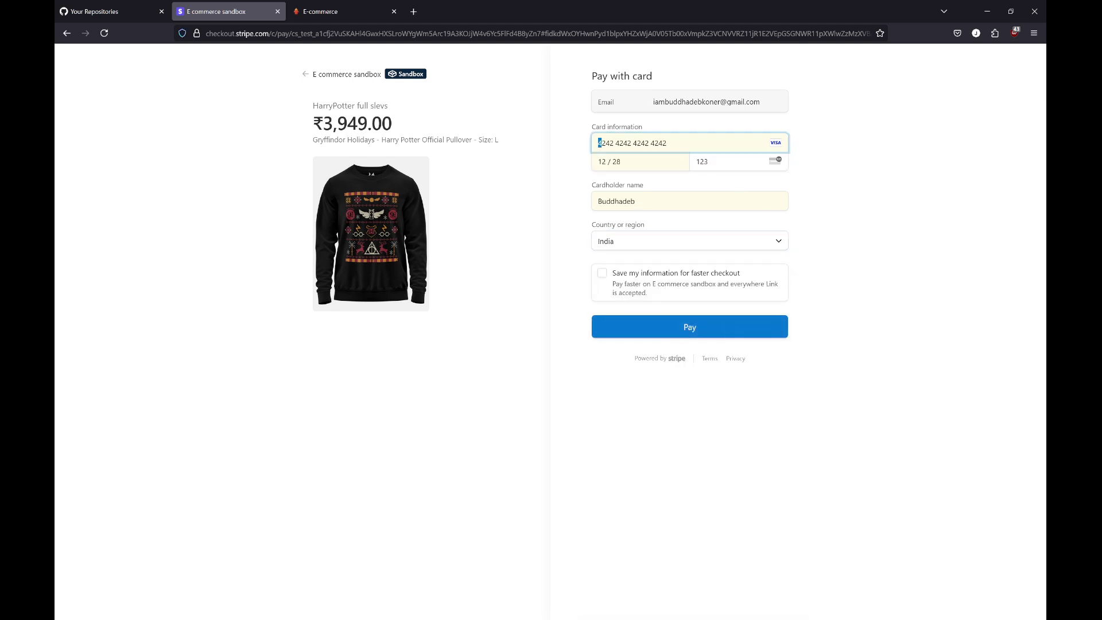
pyautogui.click(733, 327)
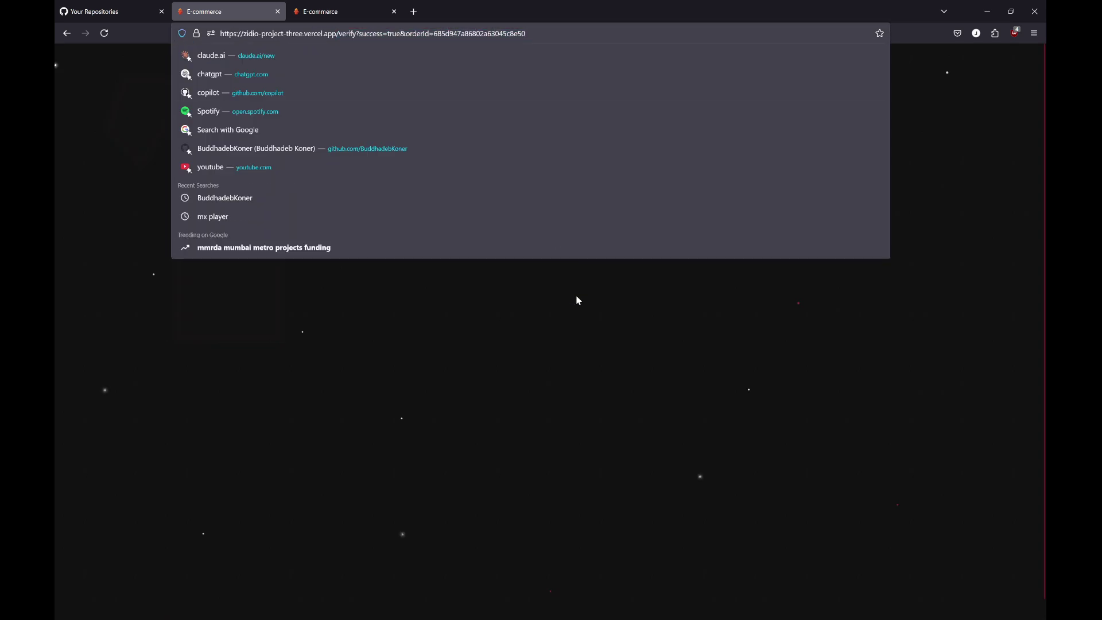
# - Open the newest order #6e2e6e and review its Processing status, online payment and ₹3,949.00 total
pyautogui.click(578, 313)
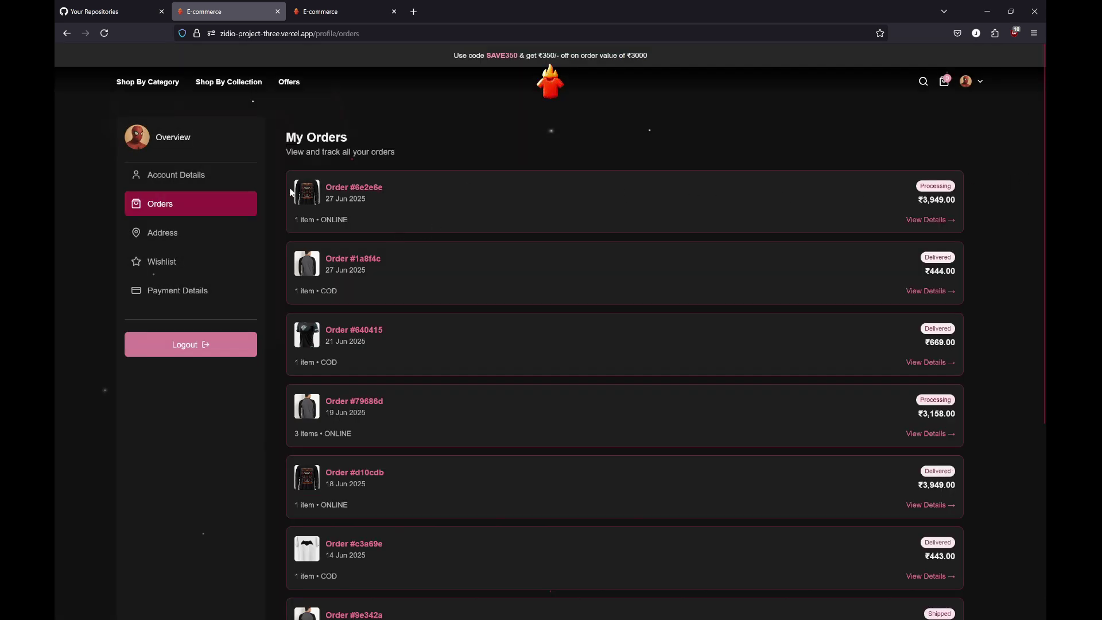
pyautogui.click(340, 192)
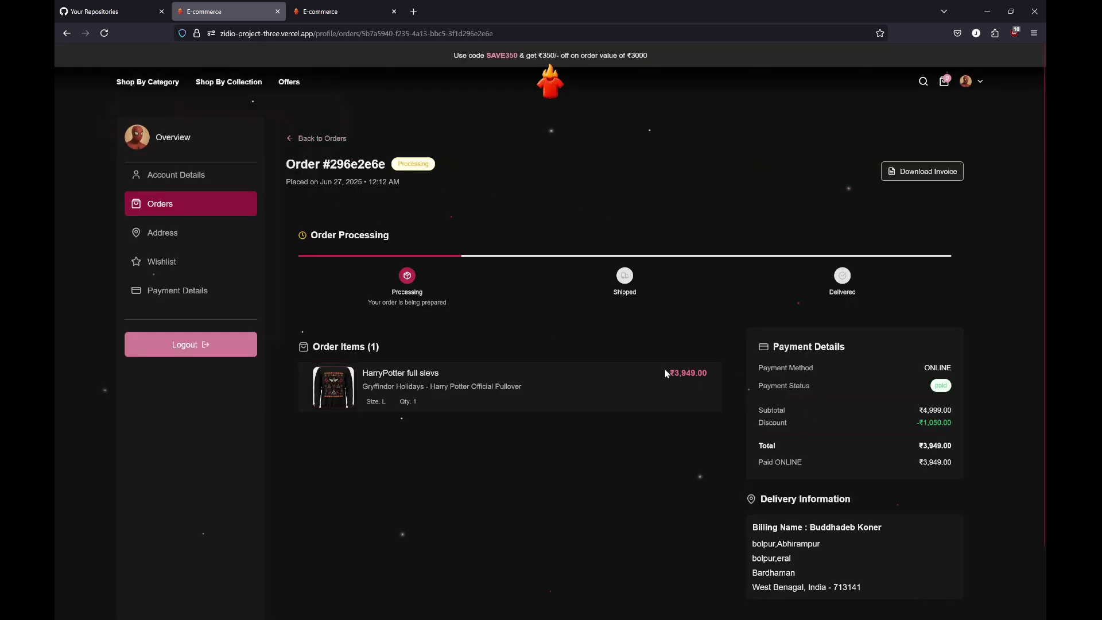
pyautogui.moveTo(664, 370); pyautogui.dragTo(698, 380)
pyautogui.click(682, 386)
pyautogui.scroll(-2, 805, 410)
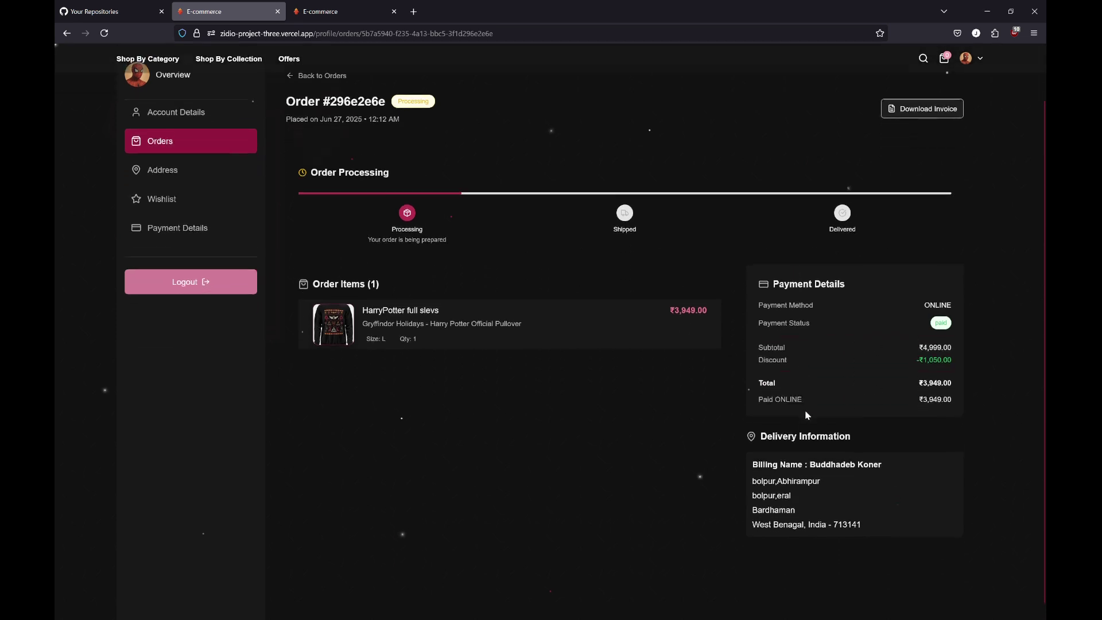
pyautogui.scroll(2, 841, 410)
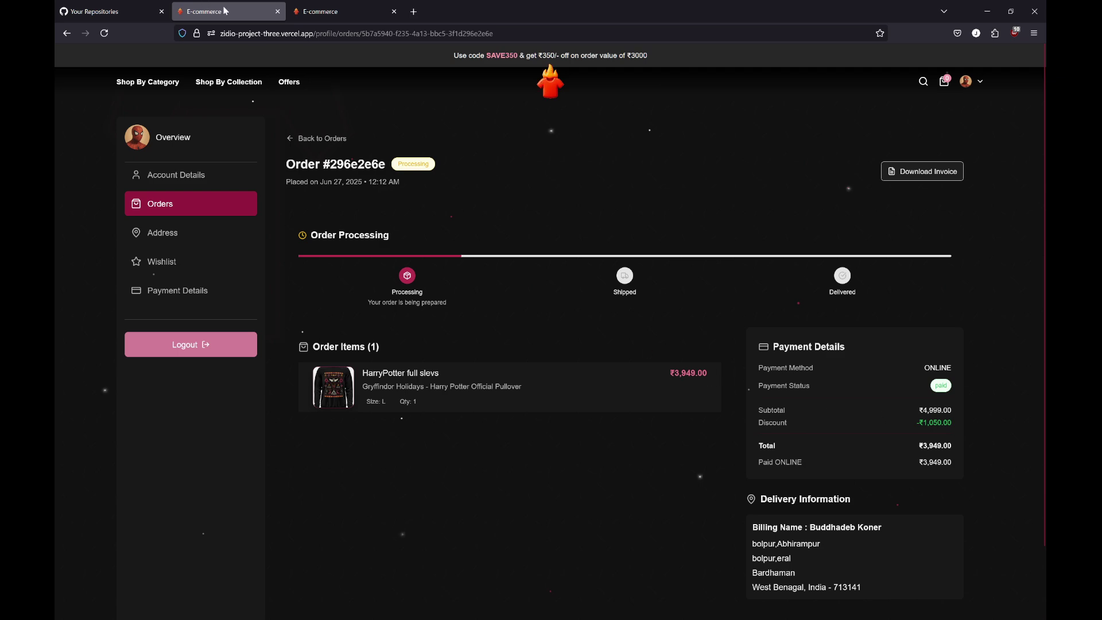
# - In the admin tab, filter Orders to Processing and open order #5b7a5940's details
pyautogui.click(344, 12)
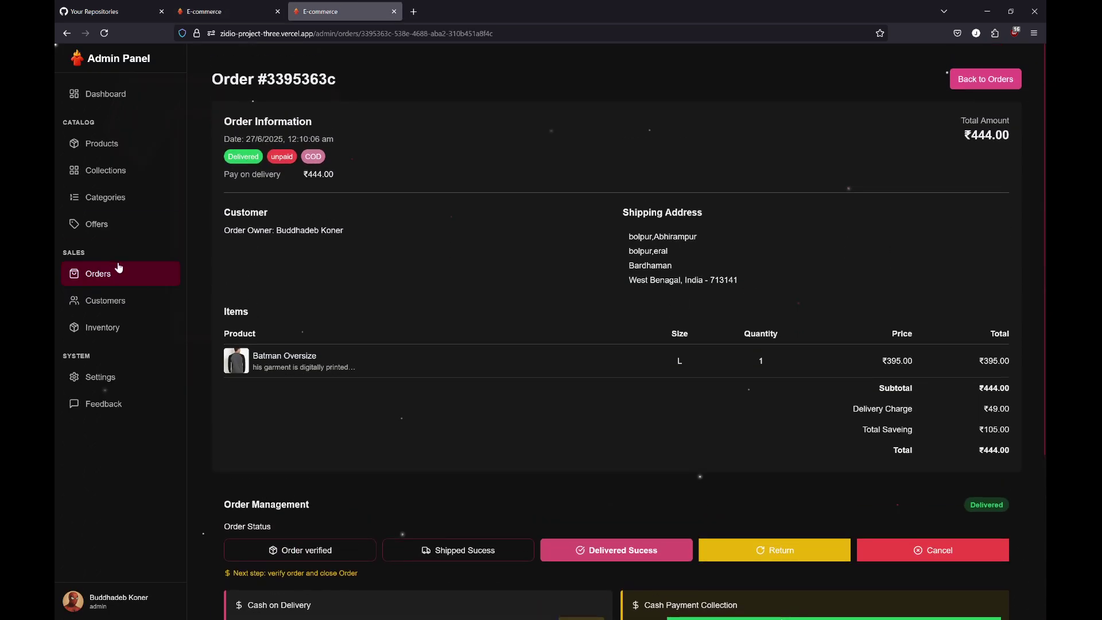
pyautogui.click(121, 275)
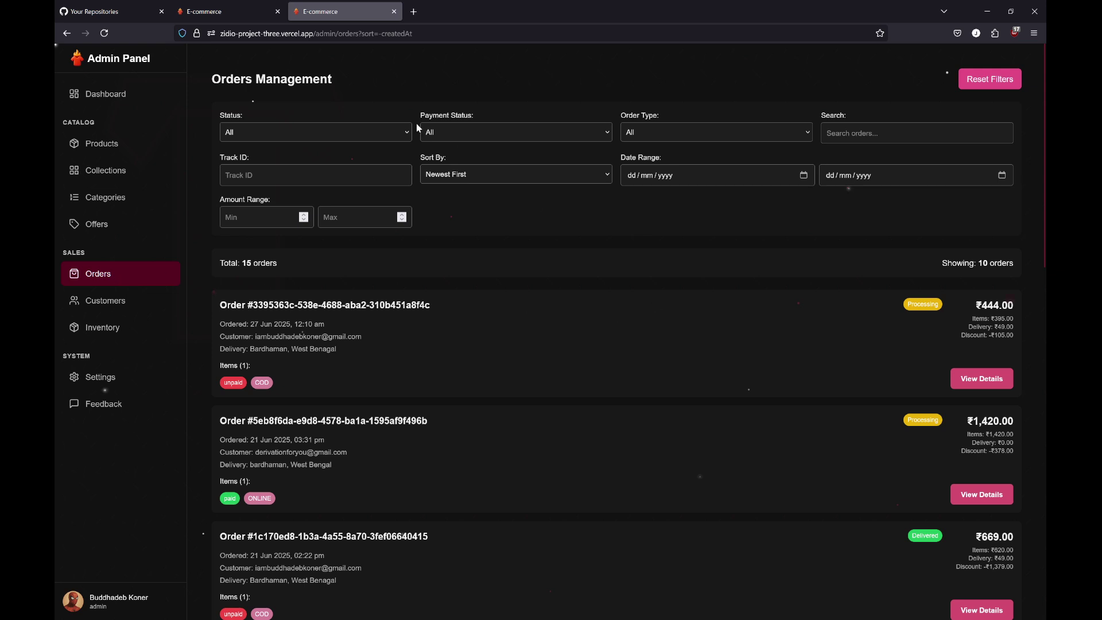
pyautogui.click(390, 132)
pyautogui.click(374, 164)
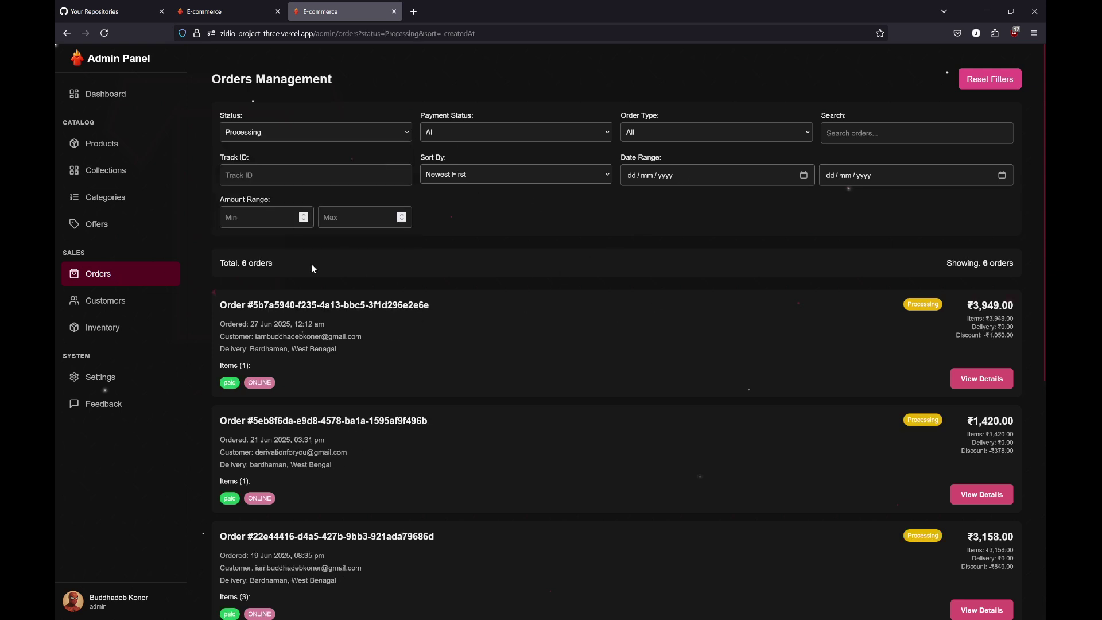
pyautogui.moveTo(217, 307); pyautogui.dragTo(336, 319)
pyautogui.click(336, 320)
pyautogui.click(973, 378)
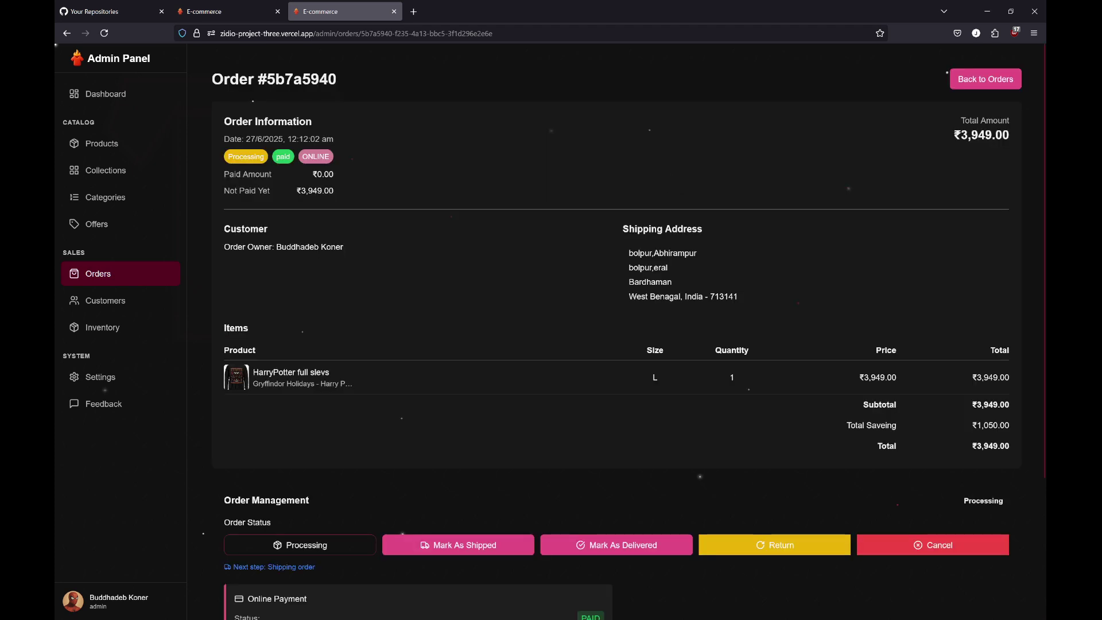
# - Confirm order #5b7a5940 shows Delivered on the admin order page
pyautogui.click(213, 11)
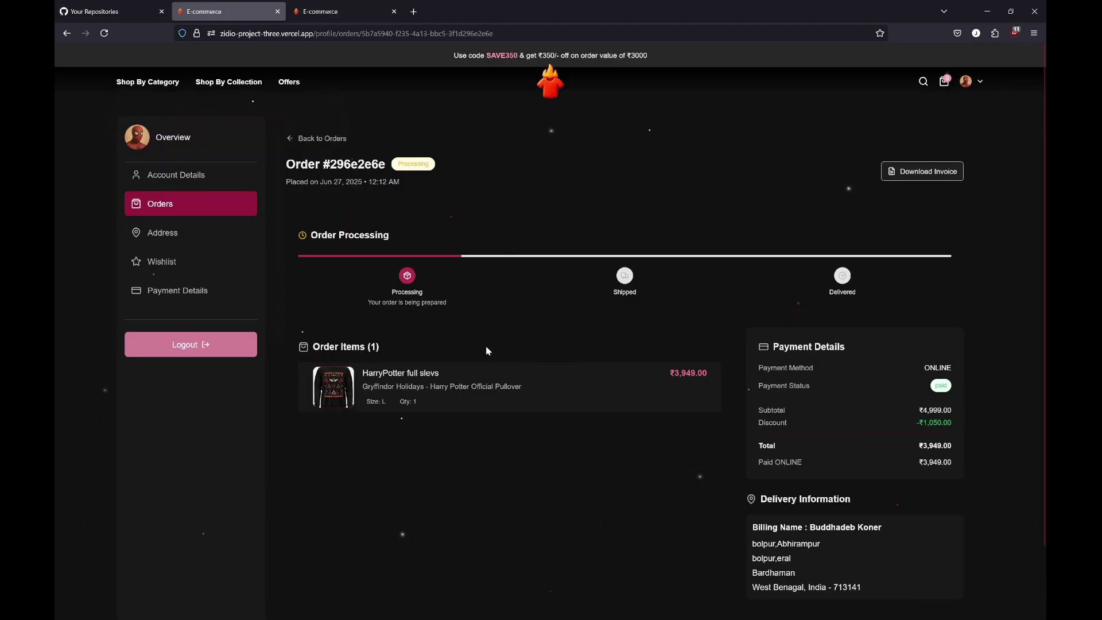
pyautogui.click(356, 7)
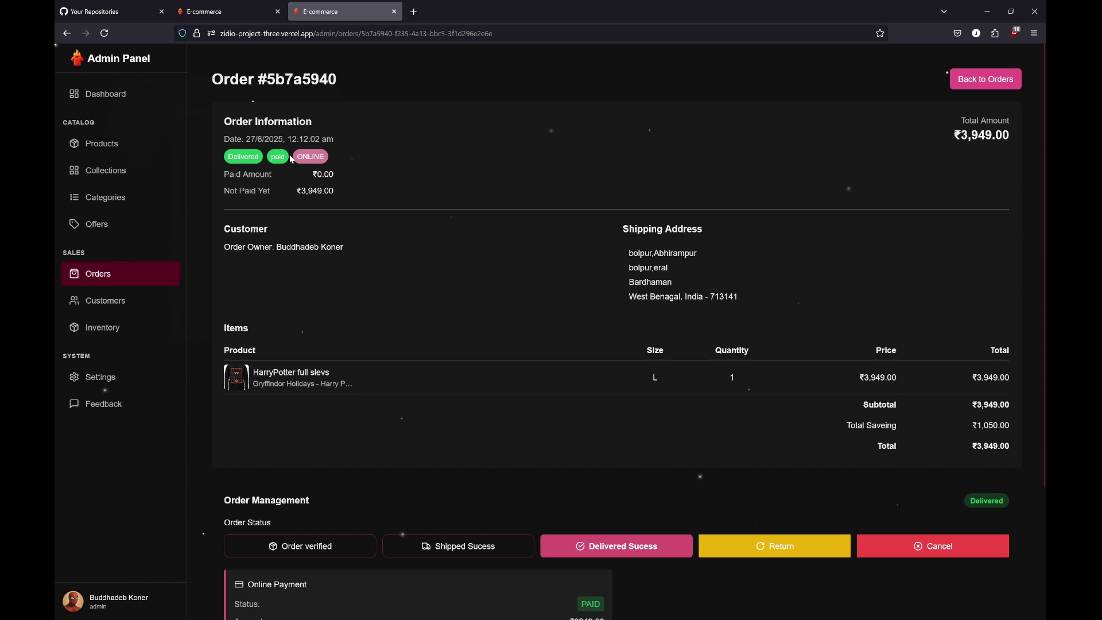
pyautogui.doubleClick(243, 157)
pyautogui.click(243, 157)
# - Reopen order #296e2e6e on the customer tab to see it Delivered on Jul 02, 2025
pyautogui.click(230, 11)
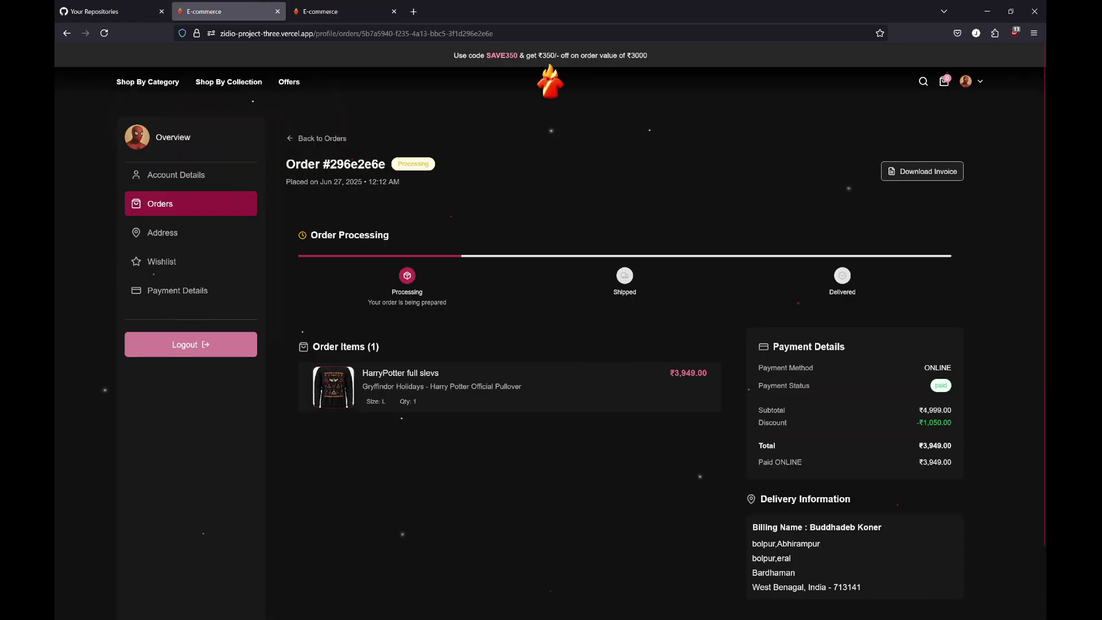
pyautogui.hotkey('alt', 'Left')
pyautogui.click(771, 270)
pyautogui.scroll(-2, 864, 294)
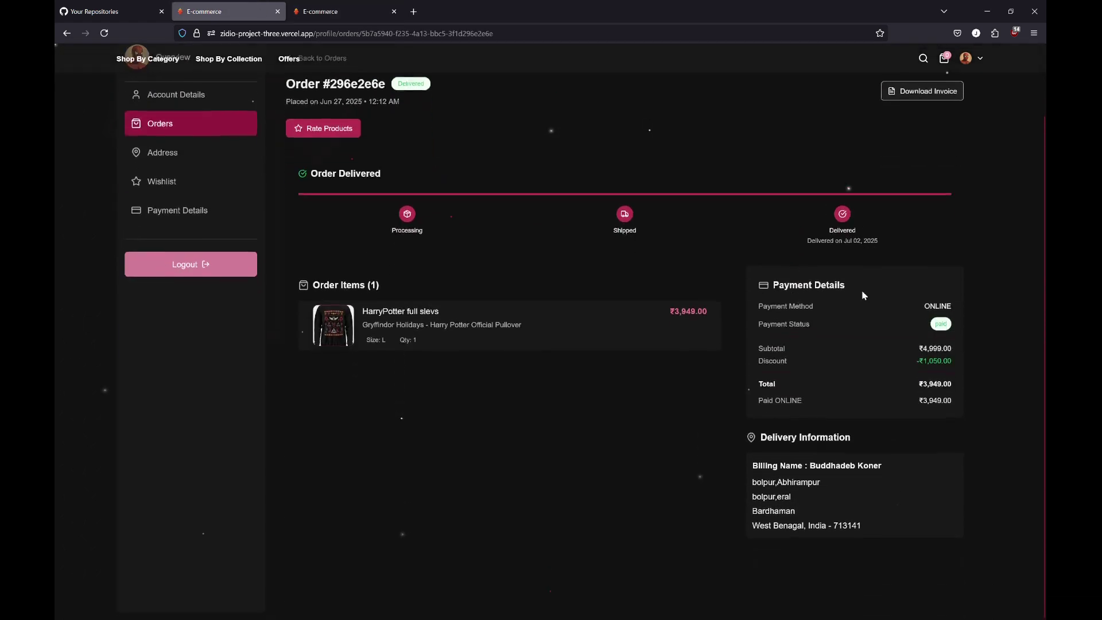
pyautogui.scroll(2, 864, 295)
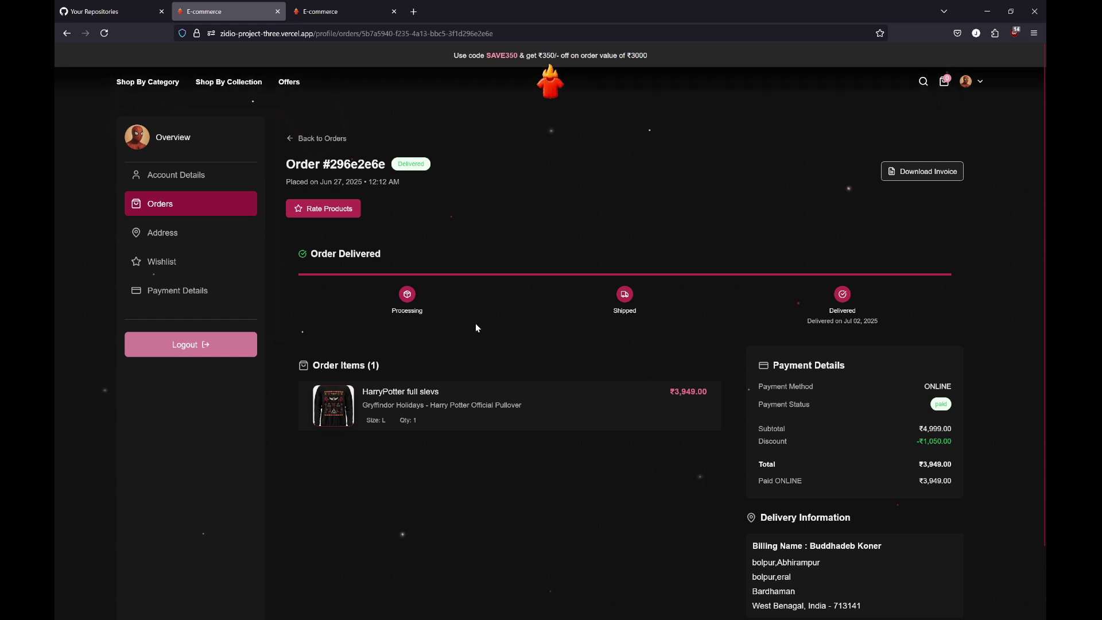
pyautogui.scroll(-2, 581, 343)
pyautogui.scroll(2, 581, 343)
# - From the home page, search for ben10 via search history to find ben10-hero-mode-tshirt at ₹899
pyautogui.click(574, 95)
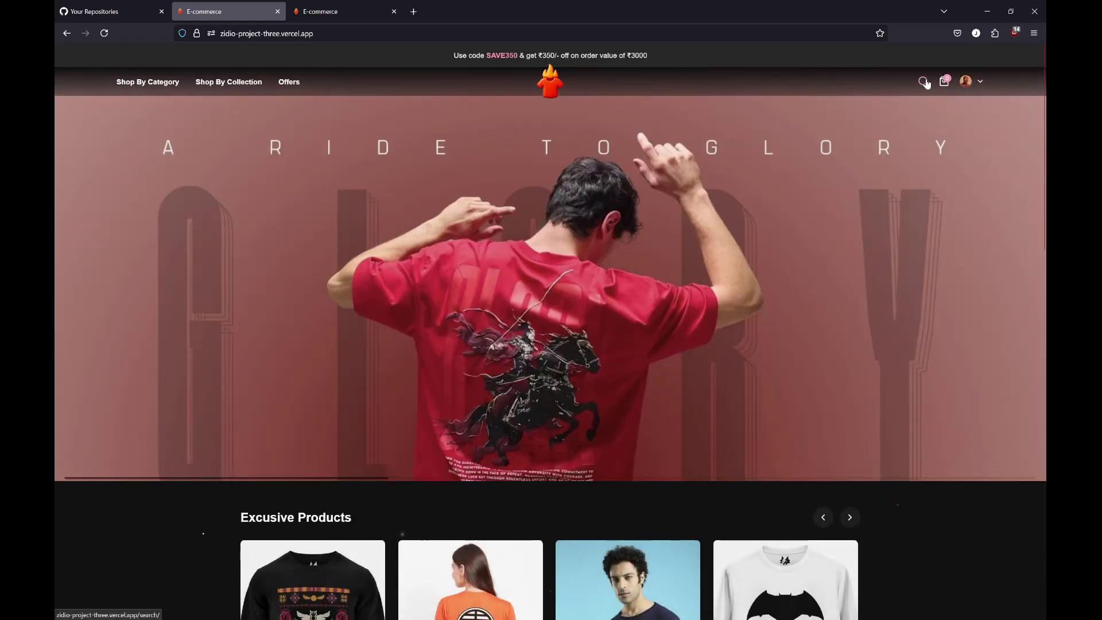
pyautogui.click(923, 82)
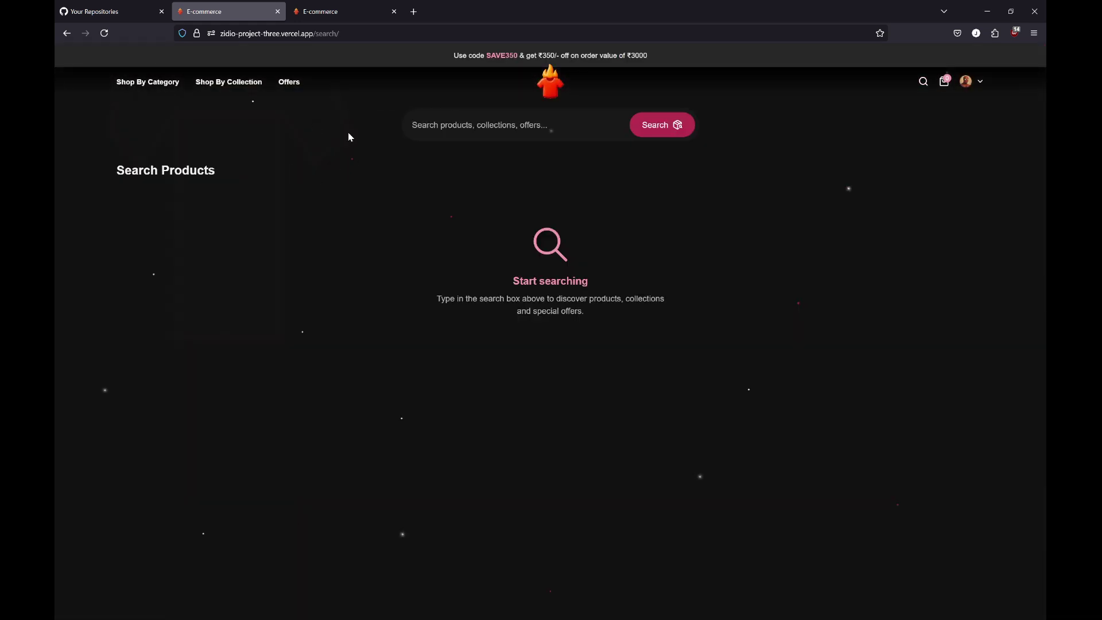
pyautogui.click(476, 126)
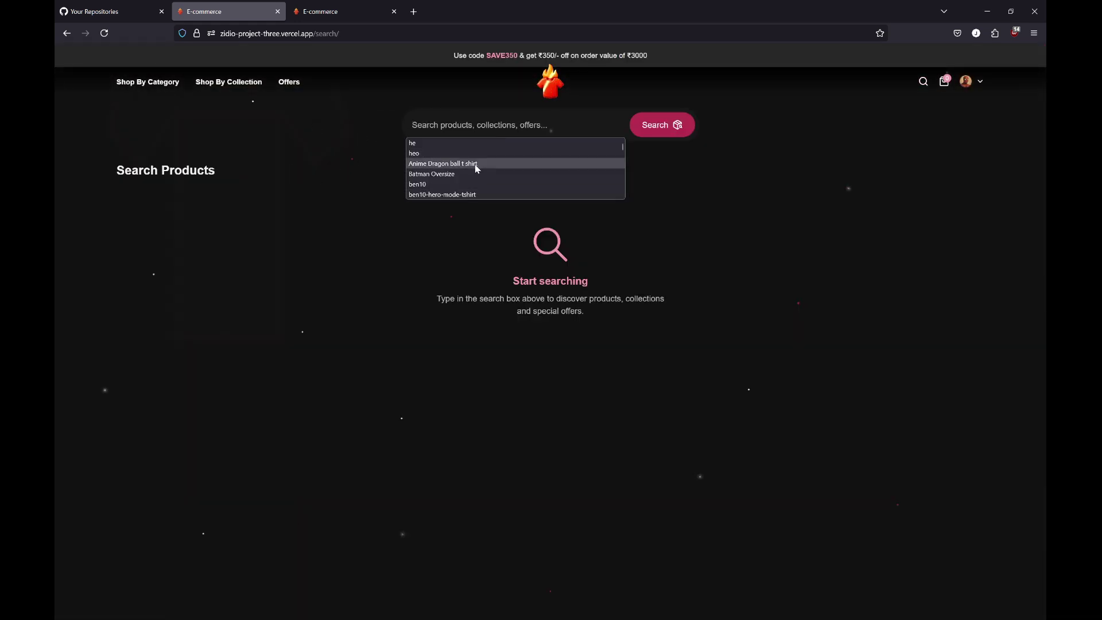
pyautogui.click(477, 185)
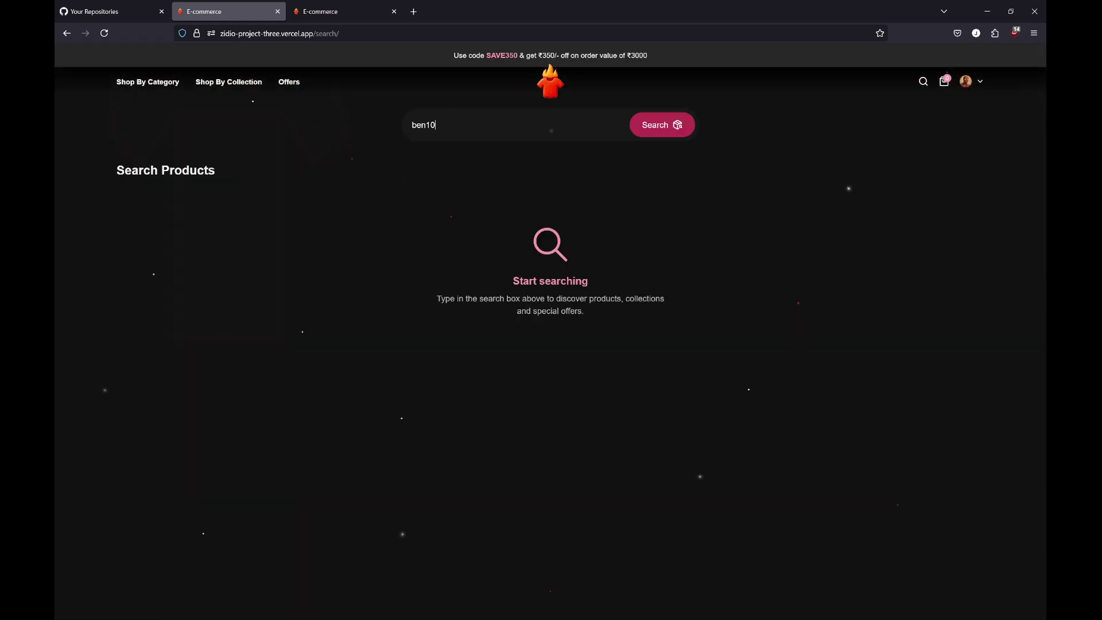
pyautogui.press('Return')
pyautogui.hotkey('ctrl', 'a')
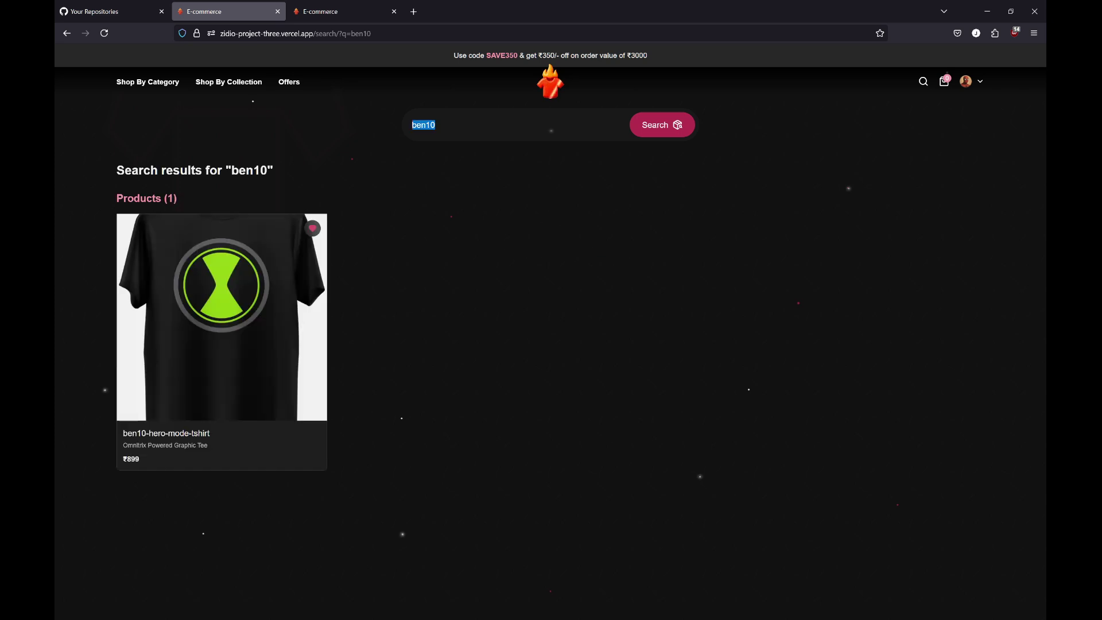
pyautogui.press('Down')
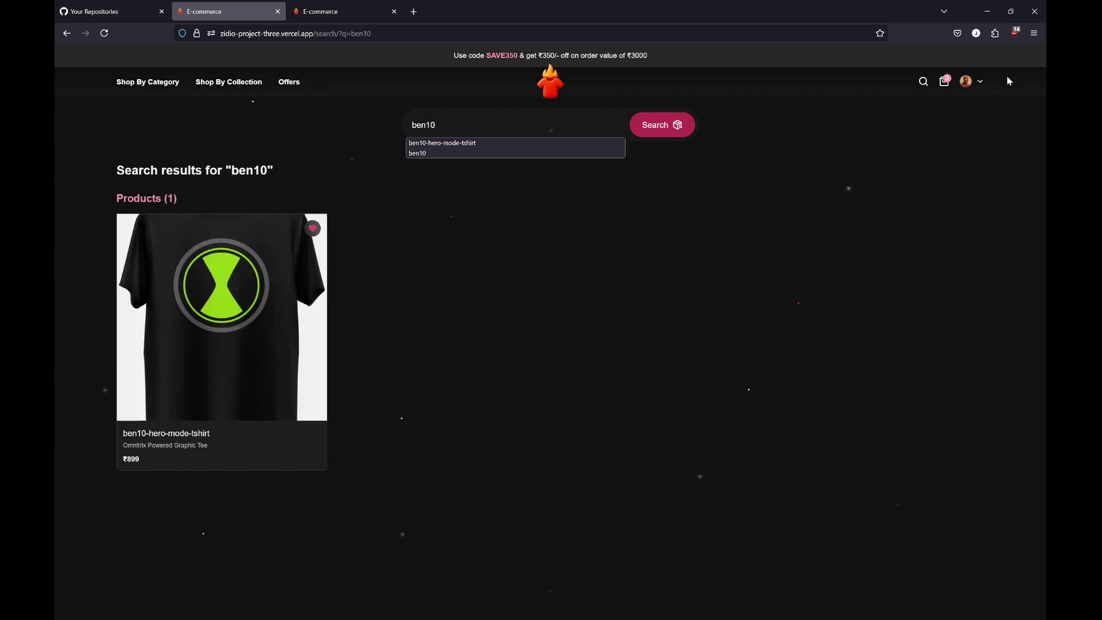
# - Browse the admin dashboard and Product Management list, glancing over the Add Product form
pyautogui.click(338, 11)
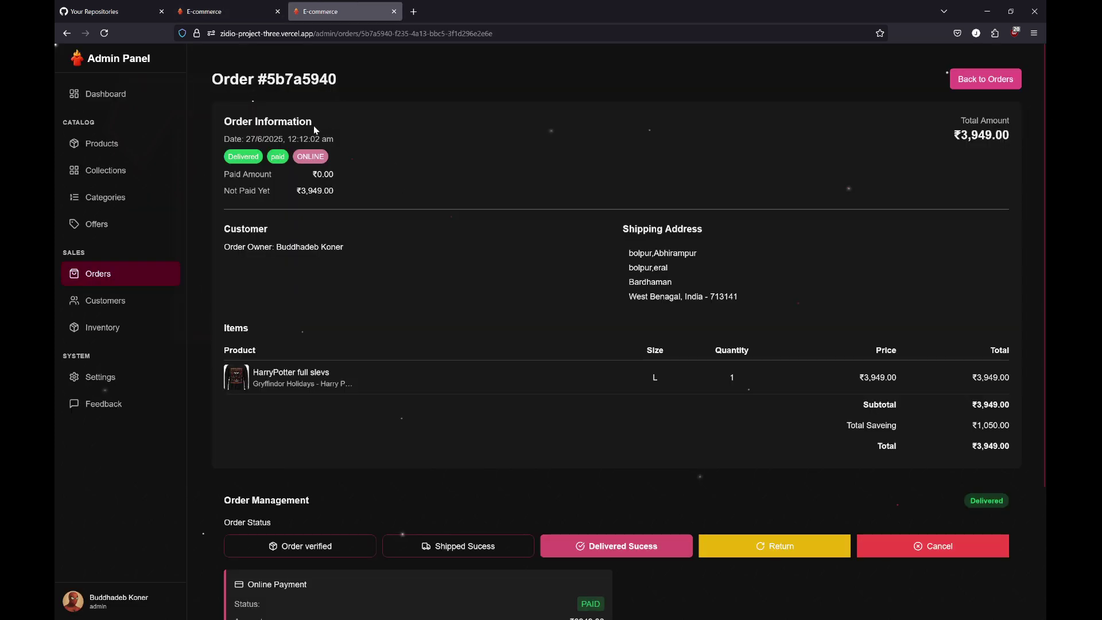
pyautogui.click(146, 104)
pyautogui.scroll(-10, 740, 247)
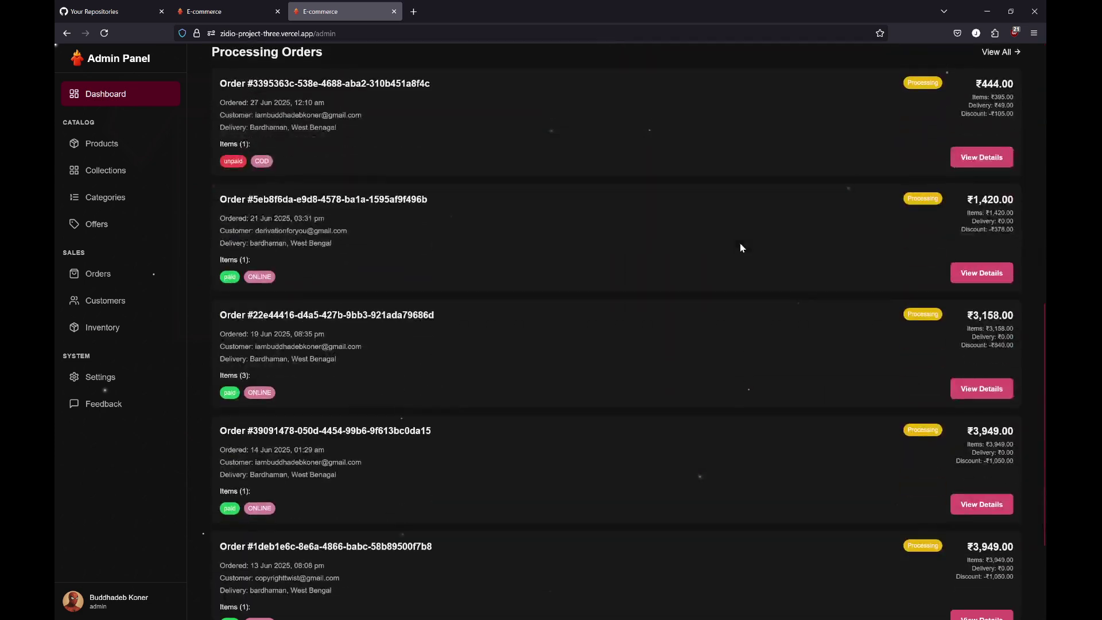
pyautogui.scroll(10, 739, 246)
pyautogui.click(166, 148)
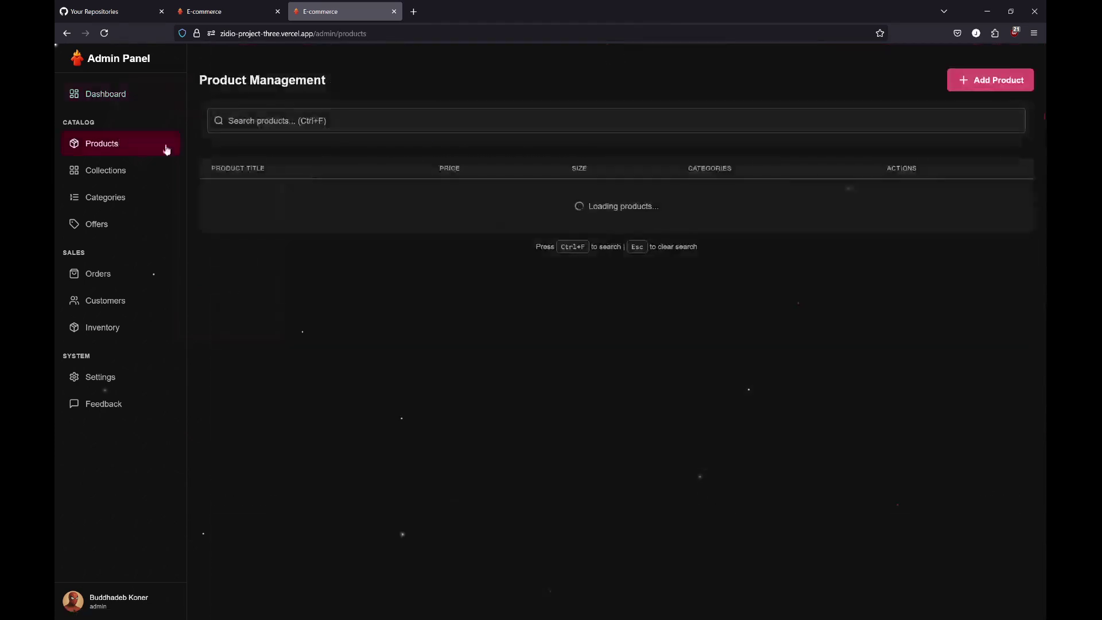
pyautogui.click(991, 81)
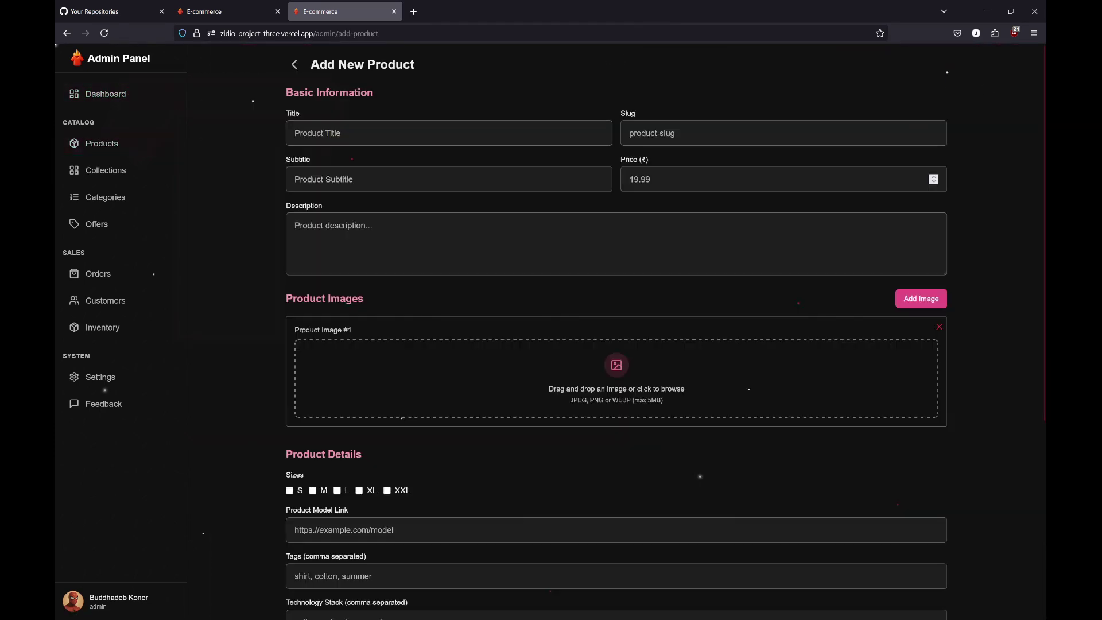
pyautogui.scroll(-1, 617, 310)
pyautogui.scroll(-1, 676, 175)
pyautogui.hotkey('alt', 'Left')
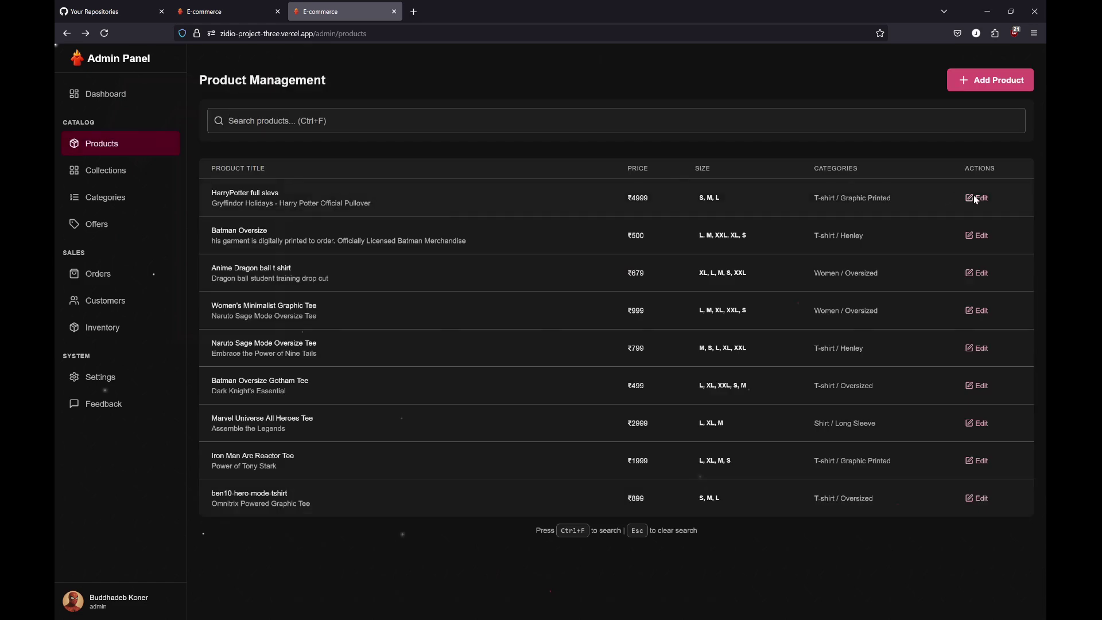
# - Review the HarryPotter full slevs Update Product form and return to the products list
pyautogui.click(974, 198)
pyautogui.scroll(-6, 465, 218)
pyautogui.scroll(6, 470, 212)
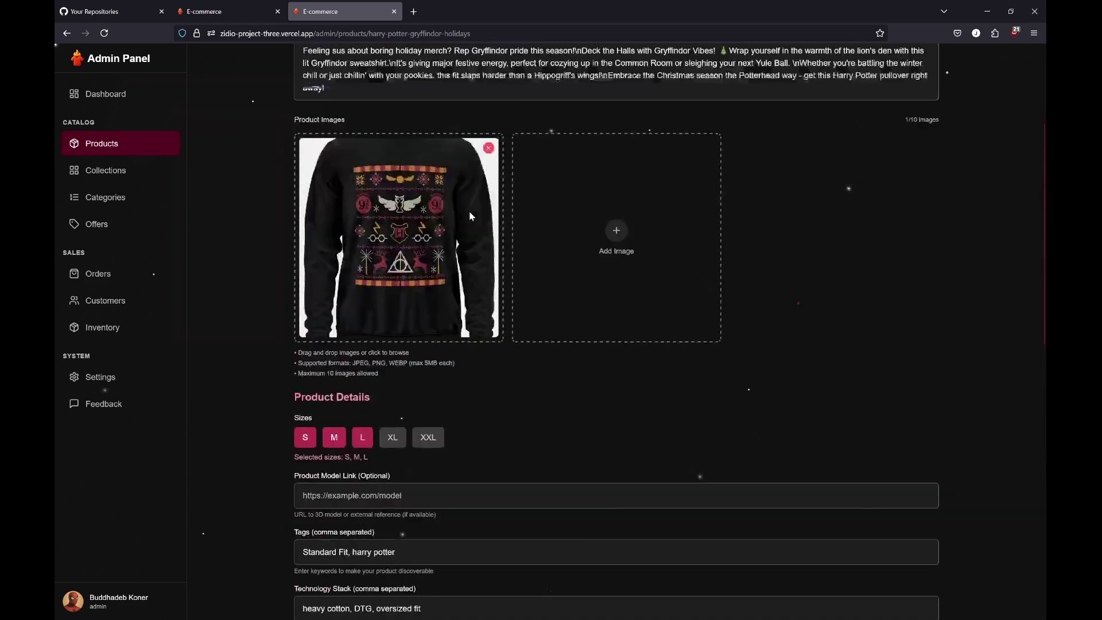
pyautogui.hotkey('alt', 'Left')
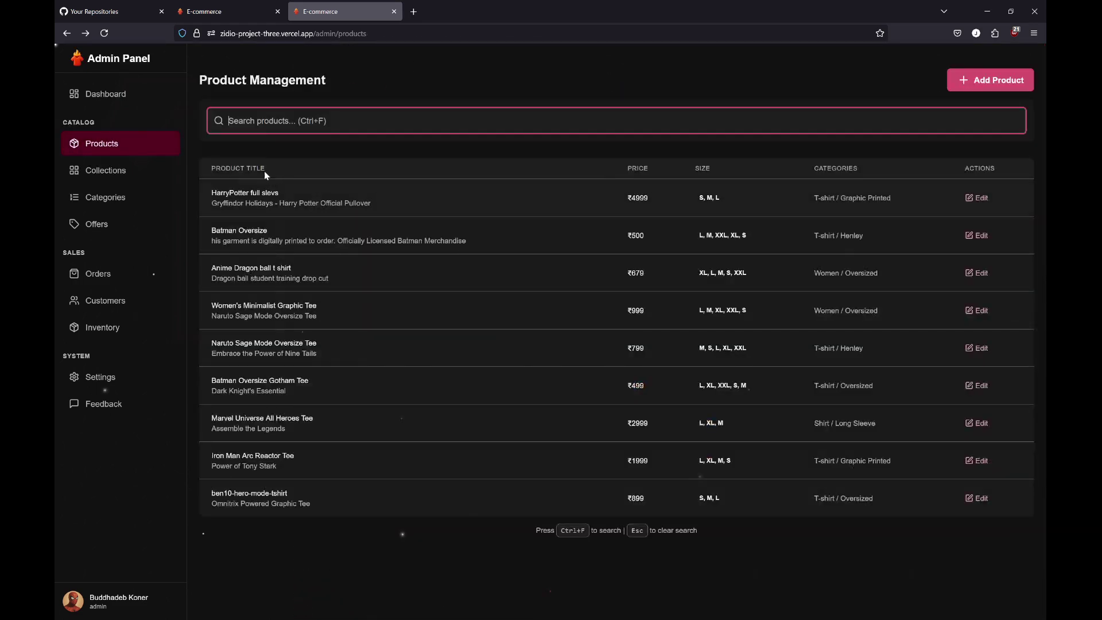
# - Open MARVEL COLLECTIONS for editing from the Collections list and preview the product picker
pyautogui.click(152, 171)
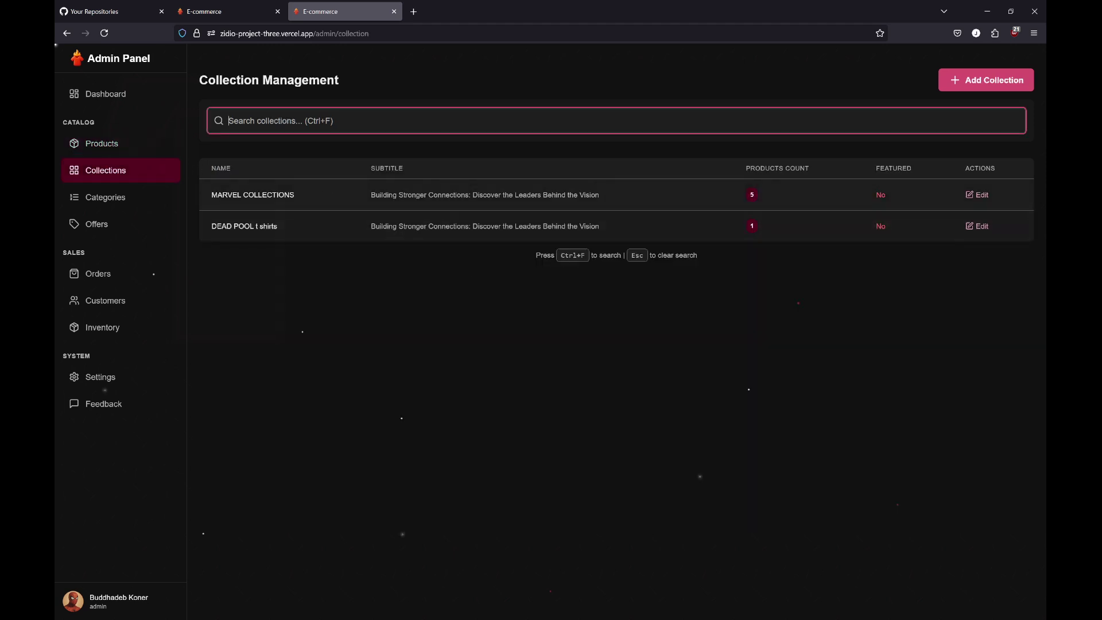
pyautogui.click(978, 196)
pyautogui.scroll(-3, 773, 244)
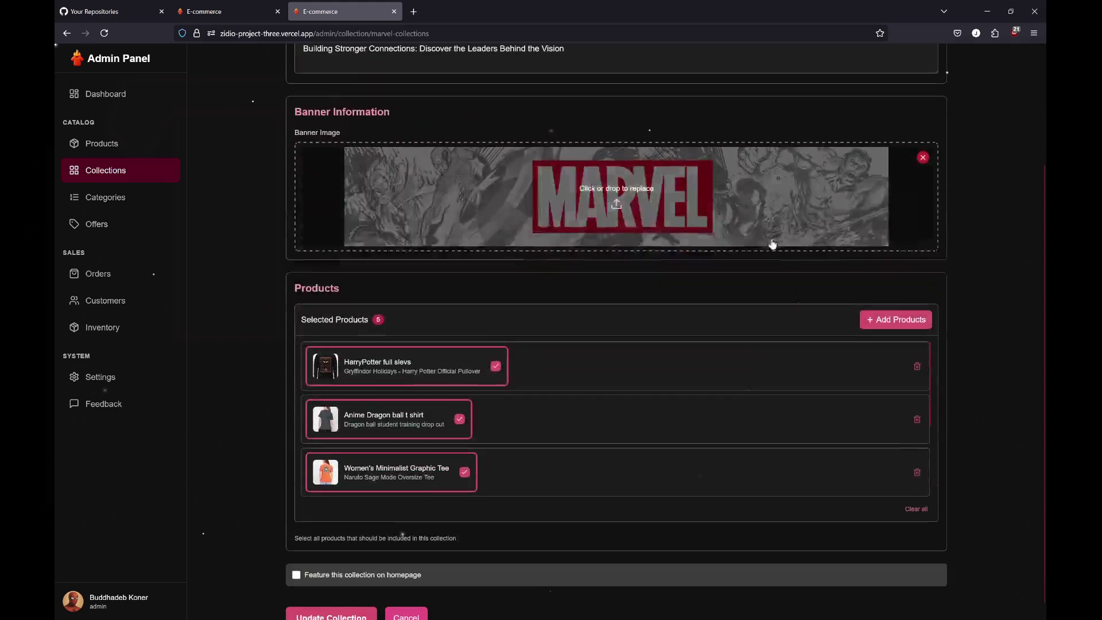
pyautogui.click(905, 300)
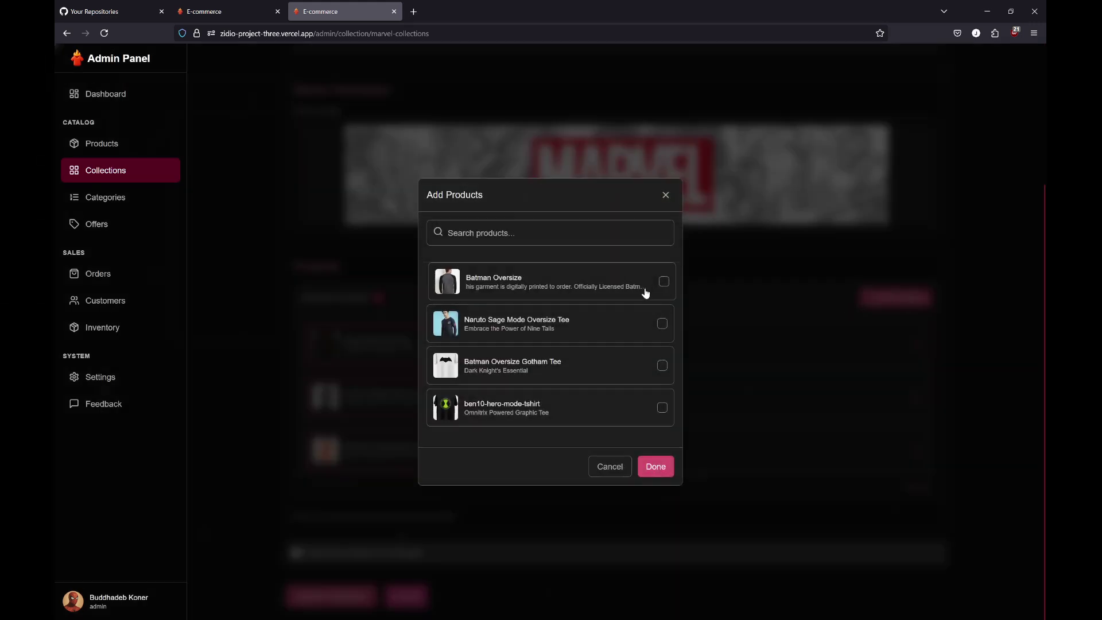
pyautogui.click(666, 194)
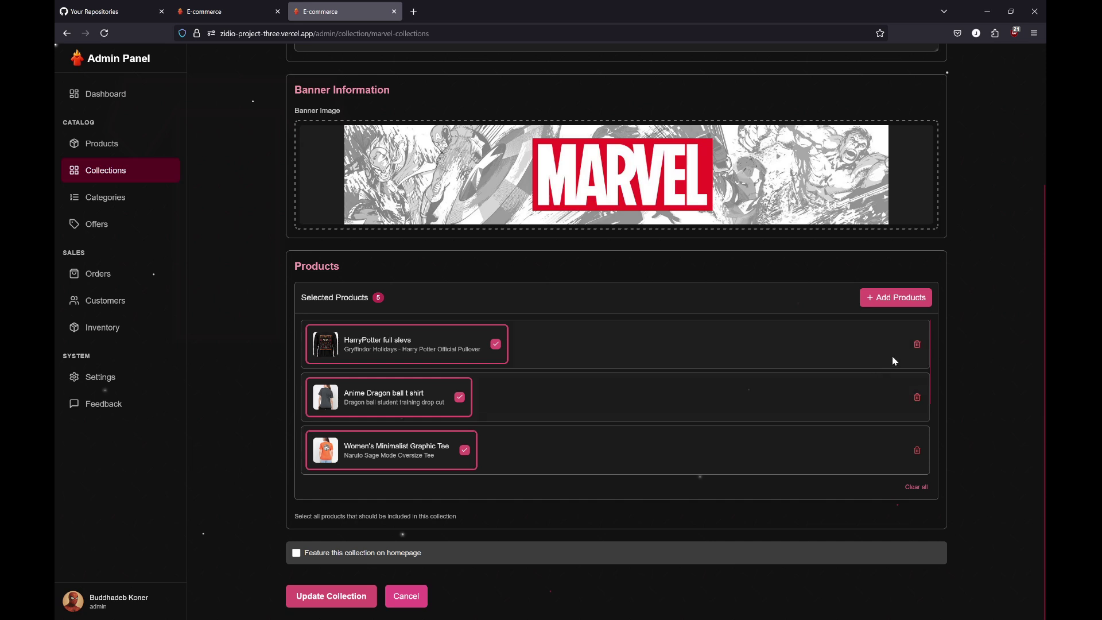
# - Remove three products, add Anime Dragon ball t shirt and Batman Oversize, and update the collection
pyautogui.click(919, 345)
pyautogui.click(917, 345)
pyautogui.click(916, 344)
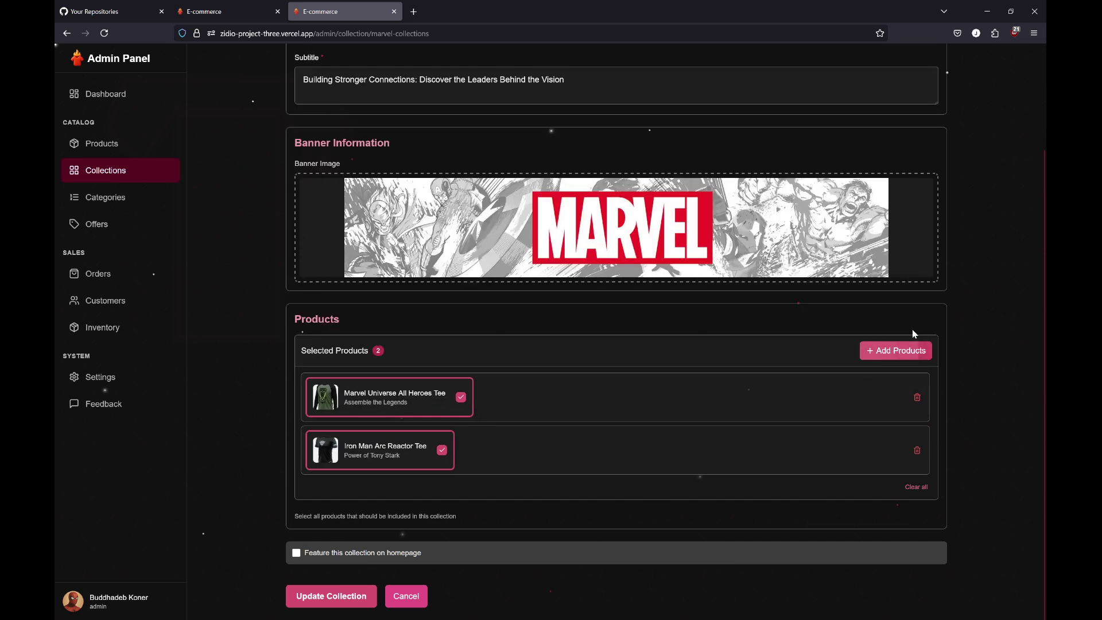
pyautogui.click(905, 351)
pyautogui.click(652, 297)
pyautogui.click(611, 288)
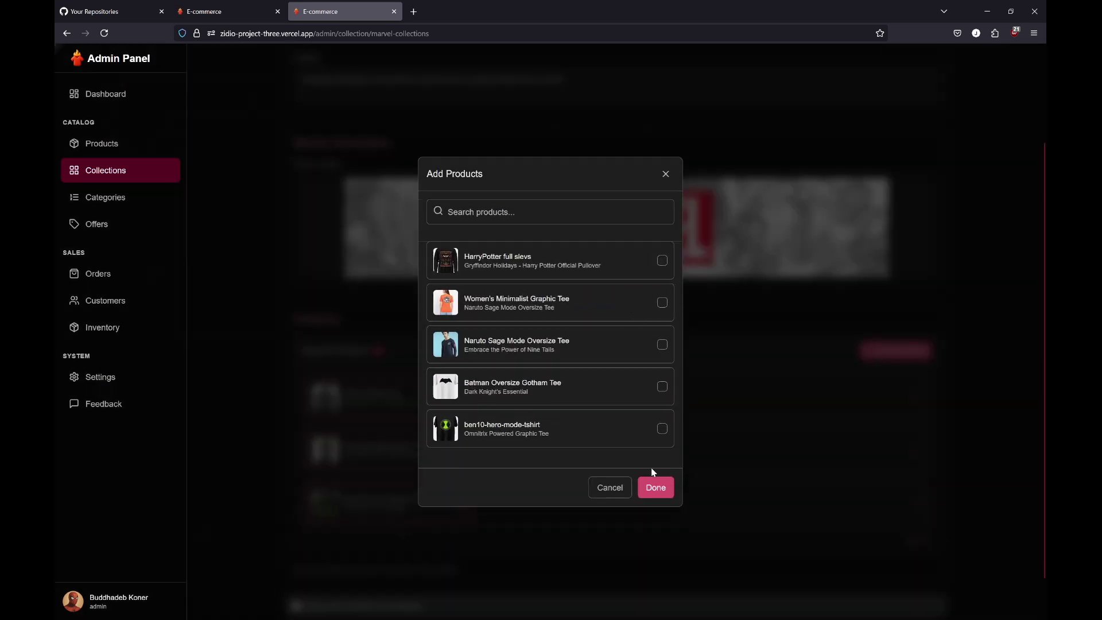
pyautogui.click(653, 485)
pyautogui.scroll(-2, 857, 413)
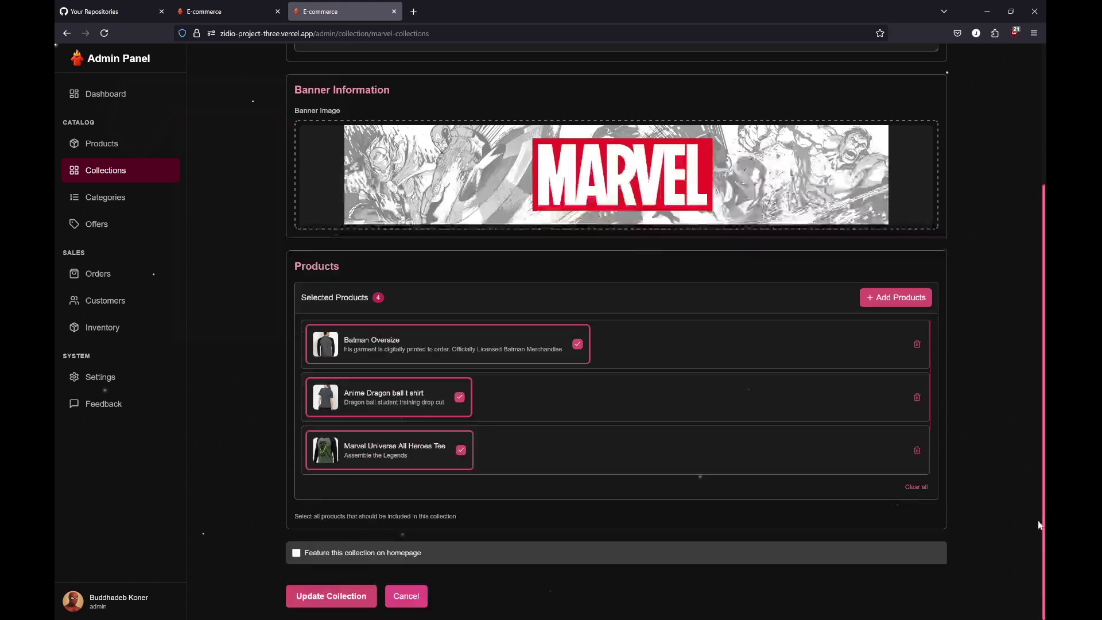
pyautogui.click(337, 597)
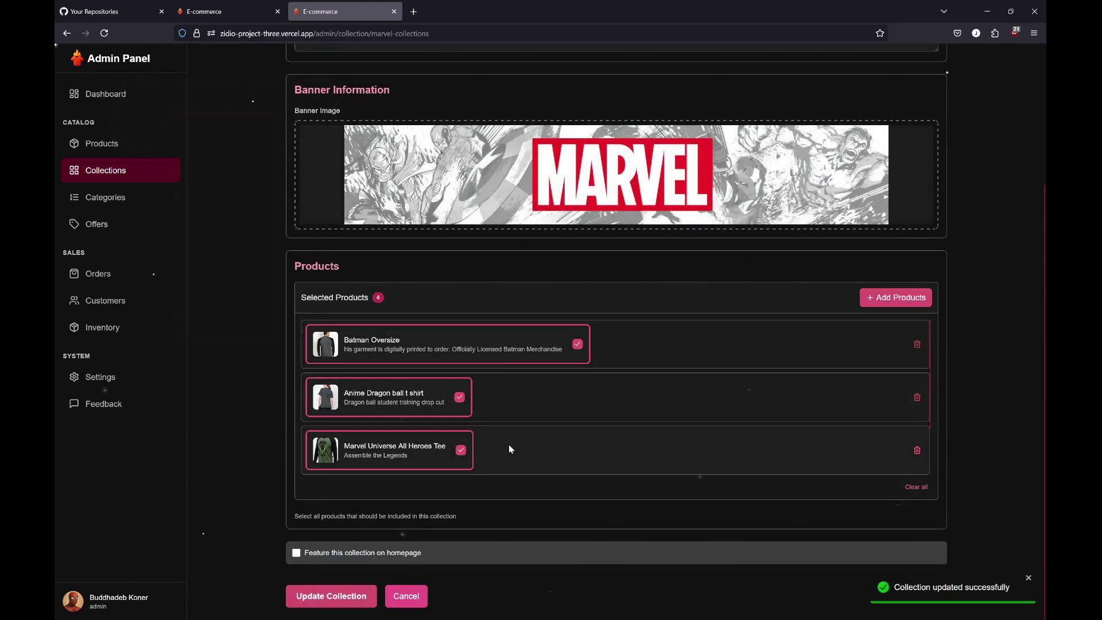
pyautogui.scroll(4, 507, 442)
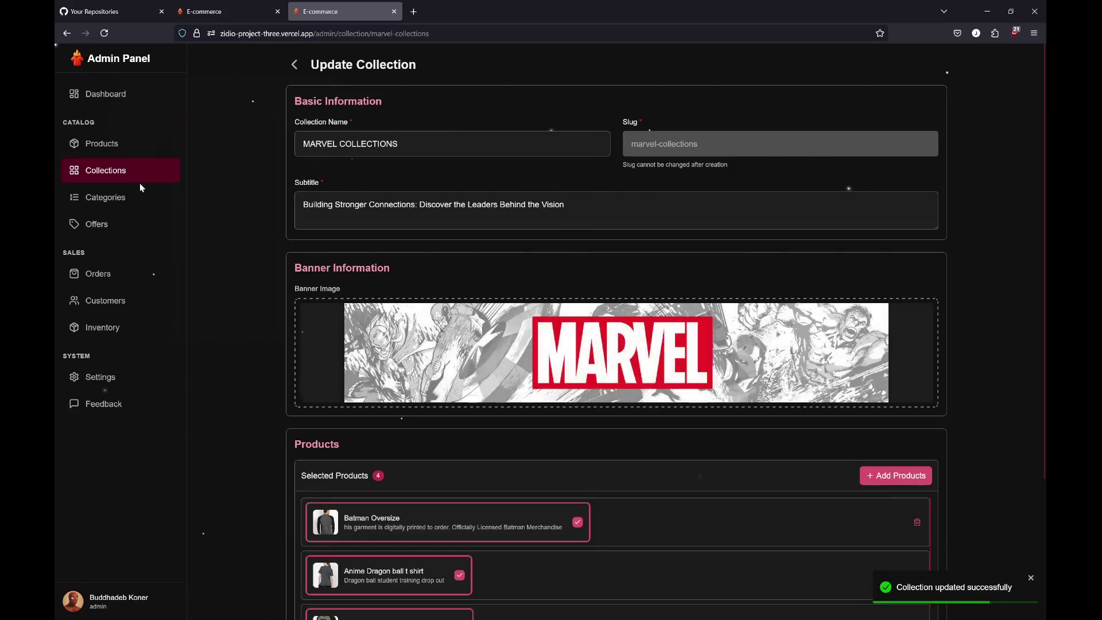
# - Check the Categories Main Category filter at All Categories, then view the Summer offer and summer sale offers
pyautogui.click(128, 199)
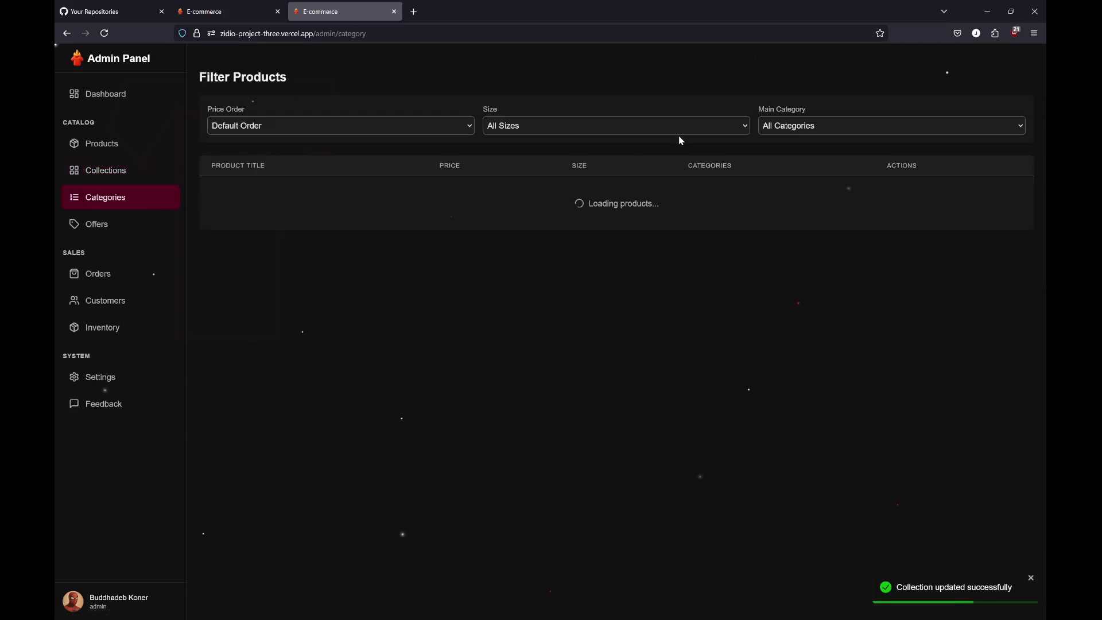
pyautogui.click(848, 131)
pyautogui.click(848, 130)
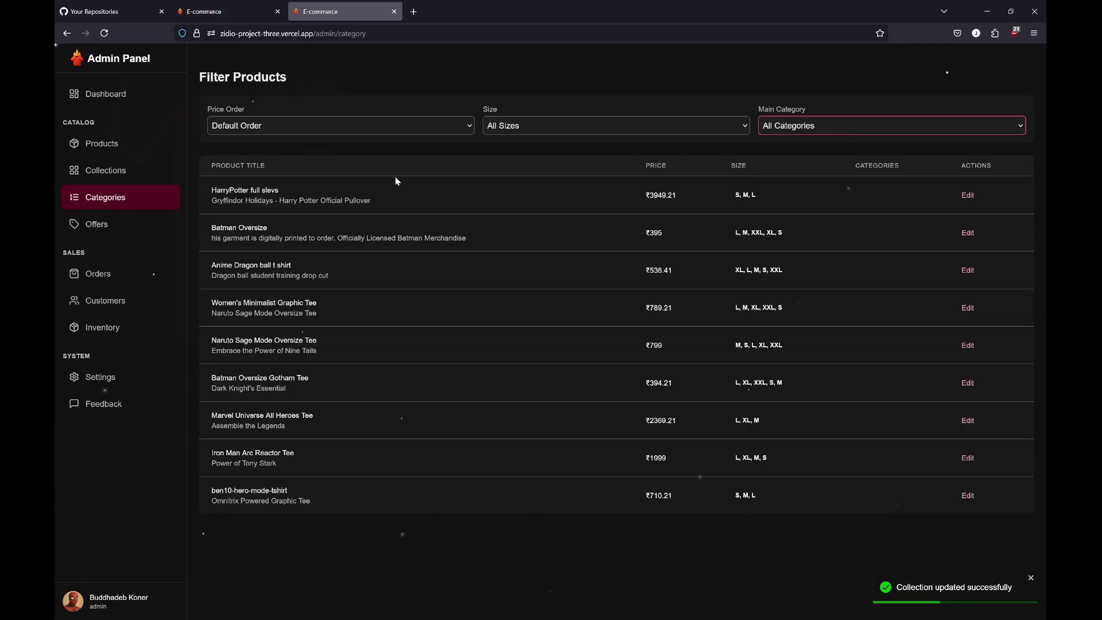
pyautogui.click(113, 231)
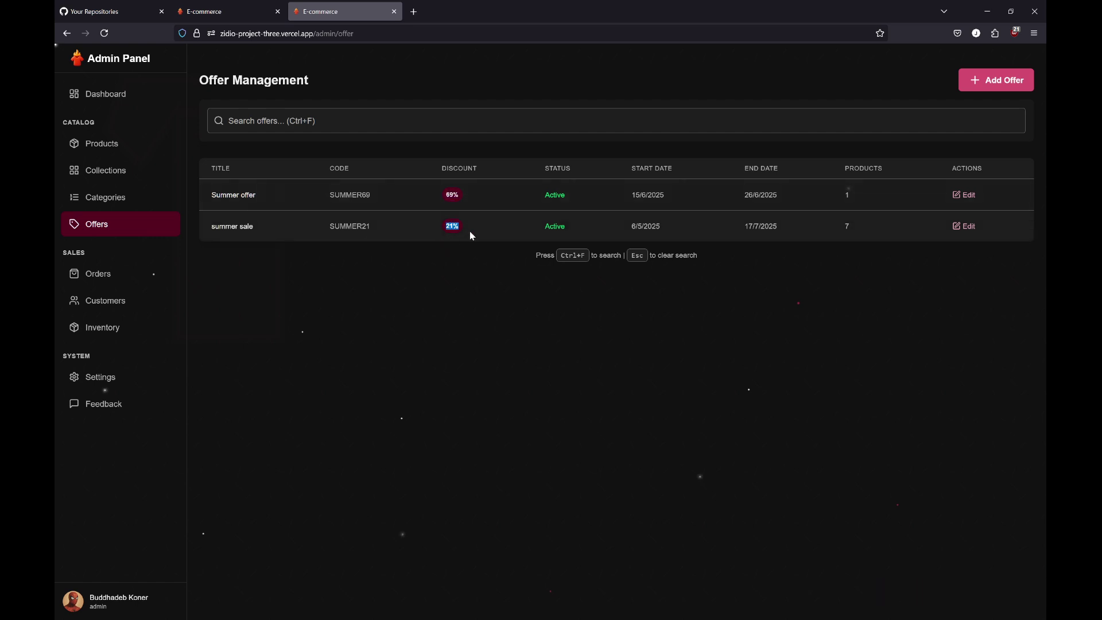
# - Review the details of delivered, paid order #5b7a5940 for HarryPotter full slevs
pyautogui.click(158, 279)
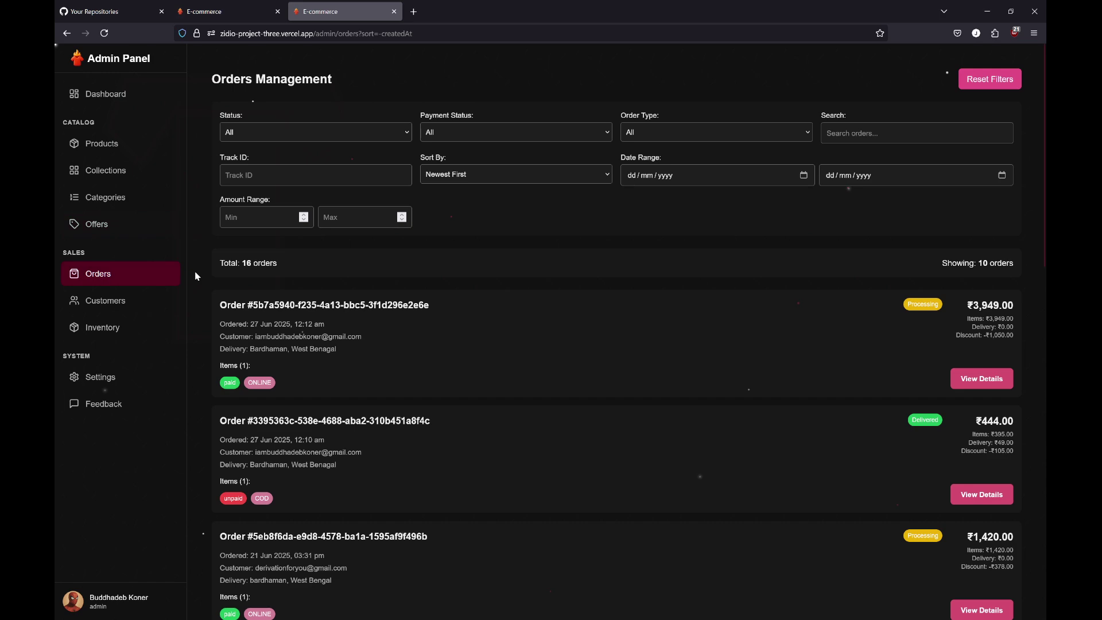
pyautogui.scroll(-6, 456, 267)
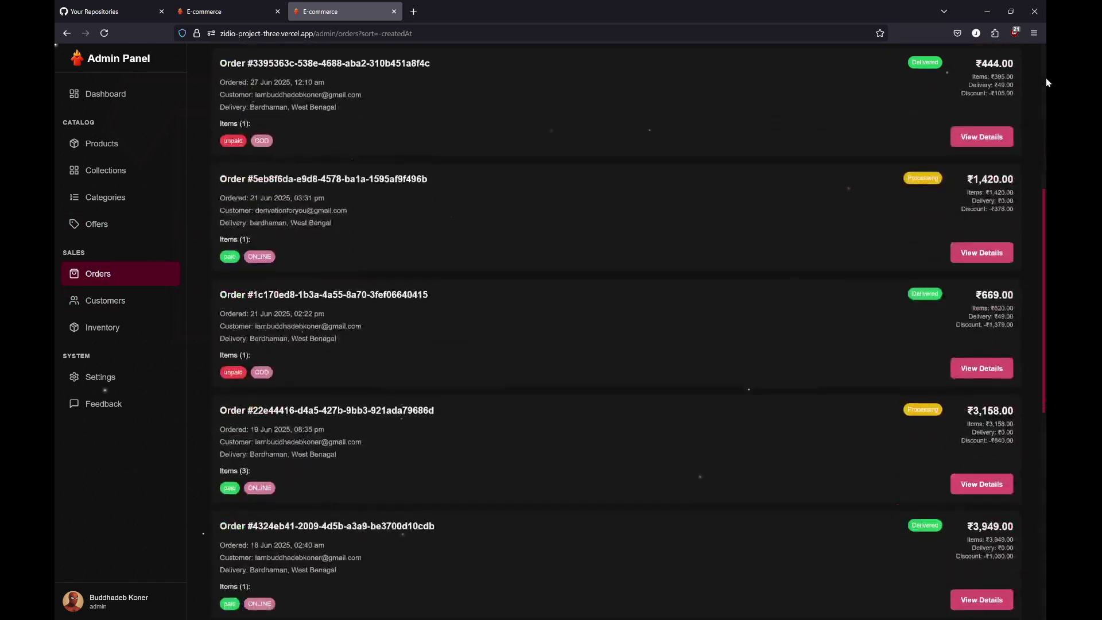
pyautogui.scroll(6, 1046, 281)
pyautogui.click(976, 379)
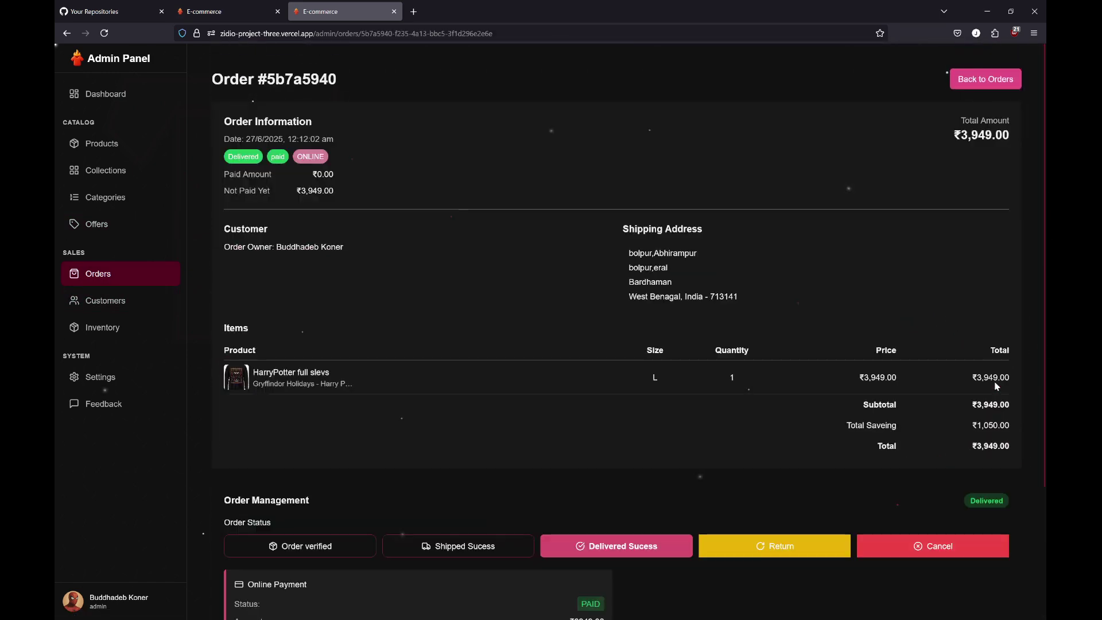
pyautogui.scroll(-3, 337, 244)
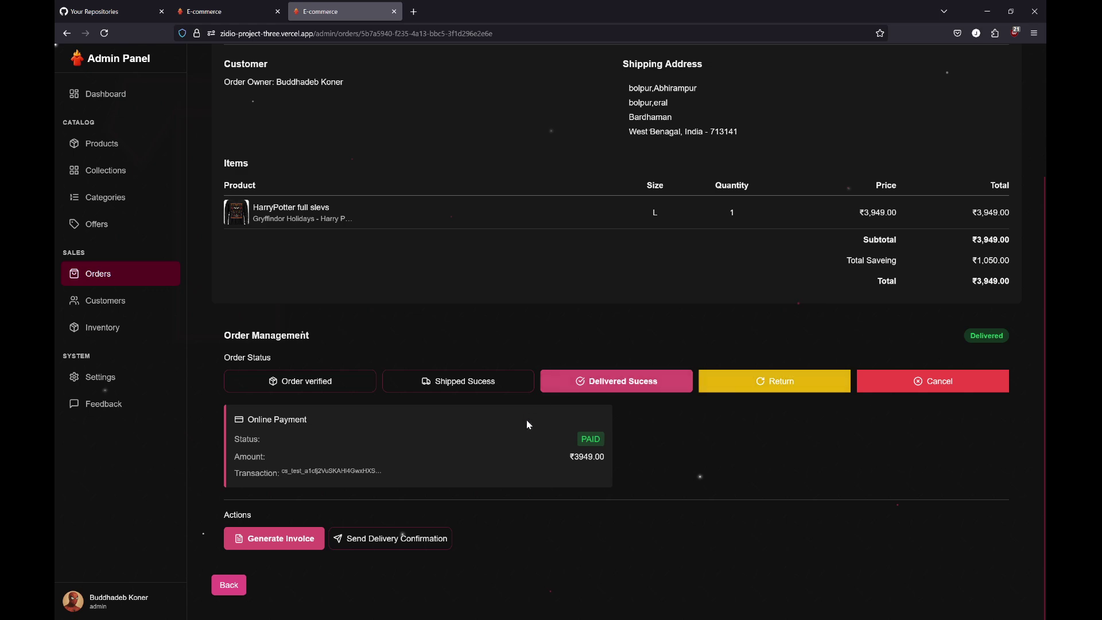
pyautogui.scroll(3, 517, 423)
pyautogui.scroll(-3, 352, 543)
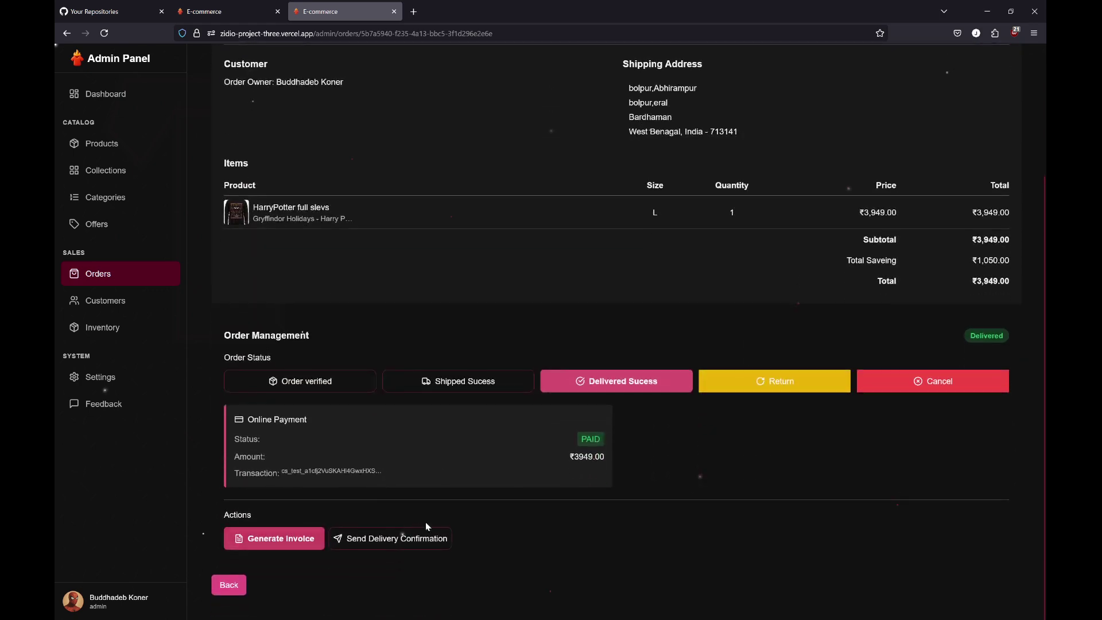
pyautogui.scroll(3, 830, 251)
# - Pass through Orders and Customers, ending on the Inventory table of nine products' per-size stock
pyautogui.click(97, 274)
pyautogui.click(103, 327)
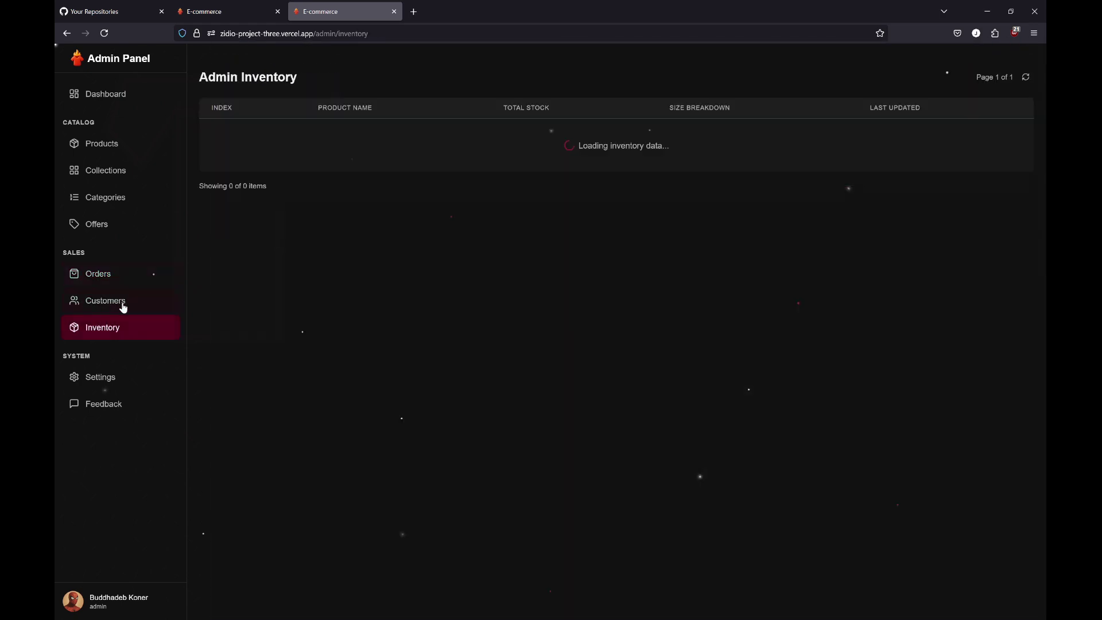
pyautogui.click(132, 307)
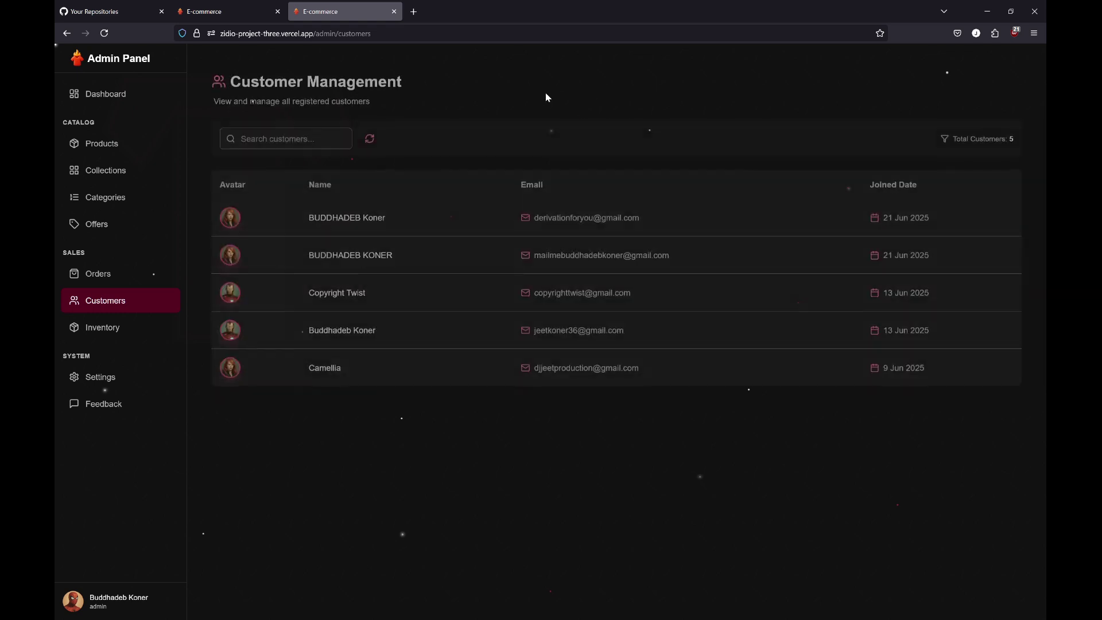
pyautogui.click(150, 329)
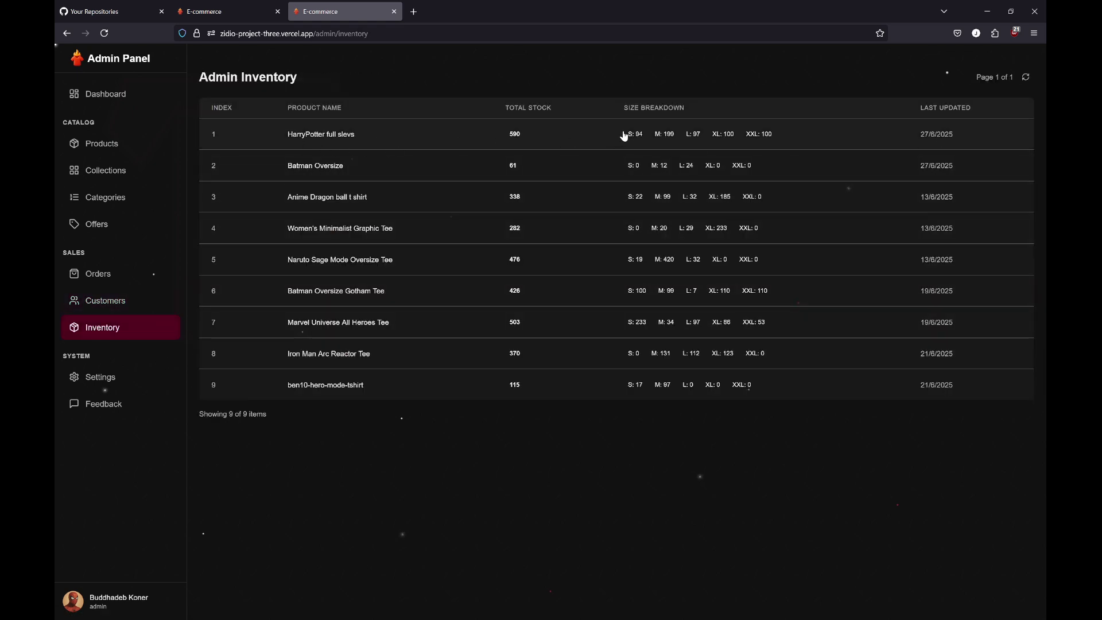
# - Change HarryPotter full slevs Size L stock to 200 and update the inventory
pyautogui.click(853, 132)
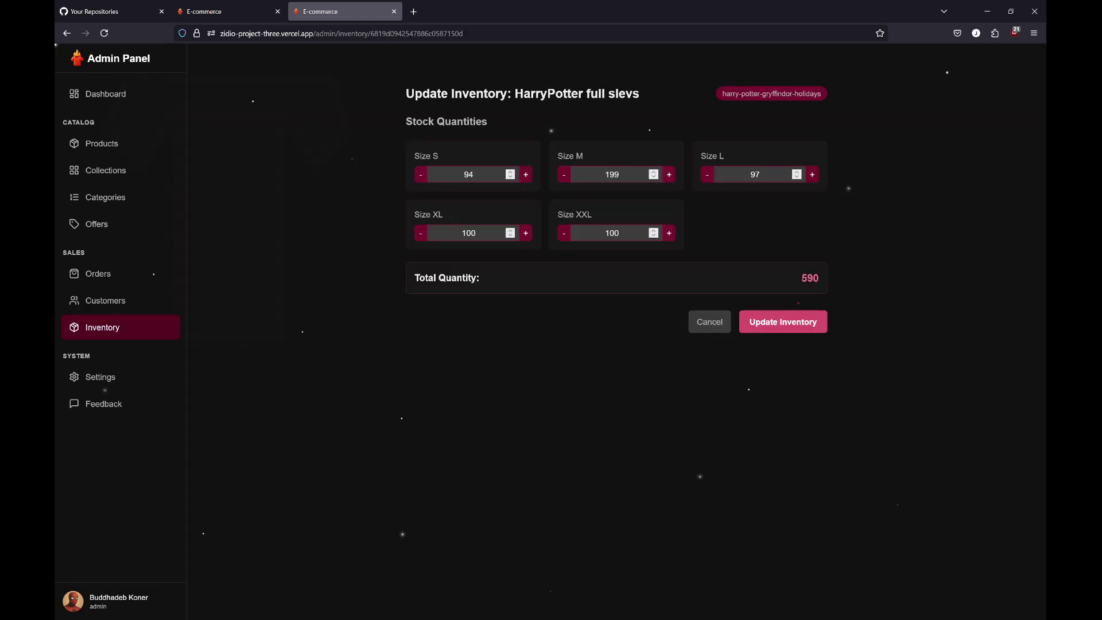
pyautogui.doubleClick(468, 174)
pyautogui.click(505, 143)
pyautogui.doubleClick(612, 174)
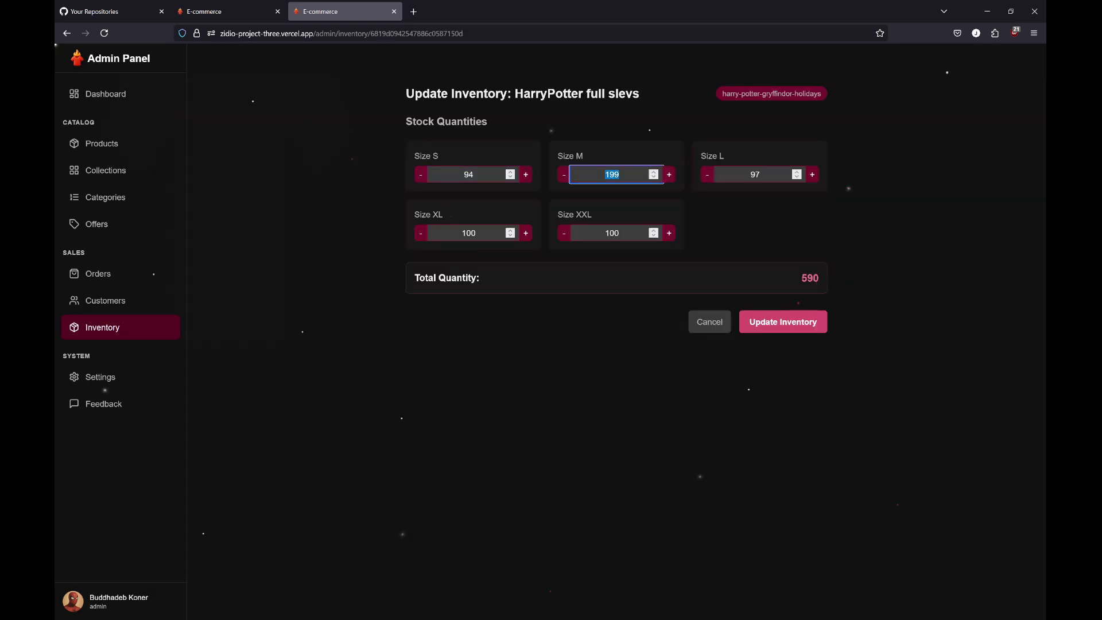
pyautogui.click(627, 146)
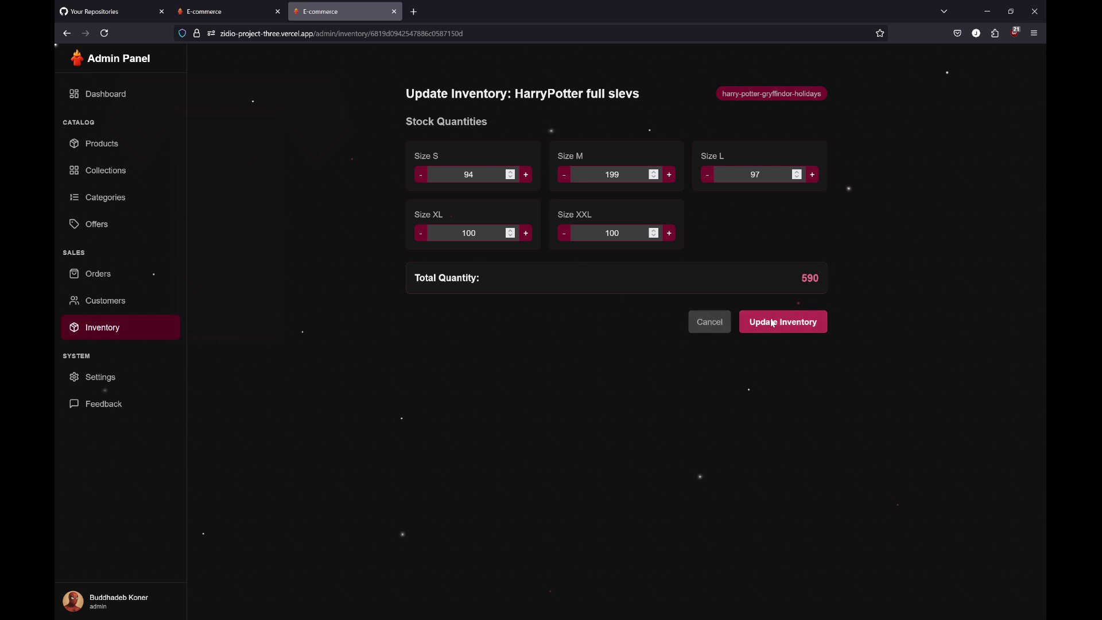
pyautogui.click(761, 174)
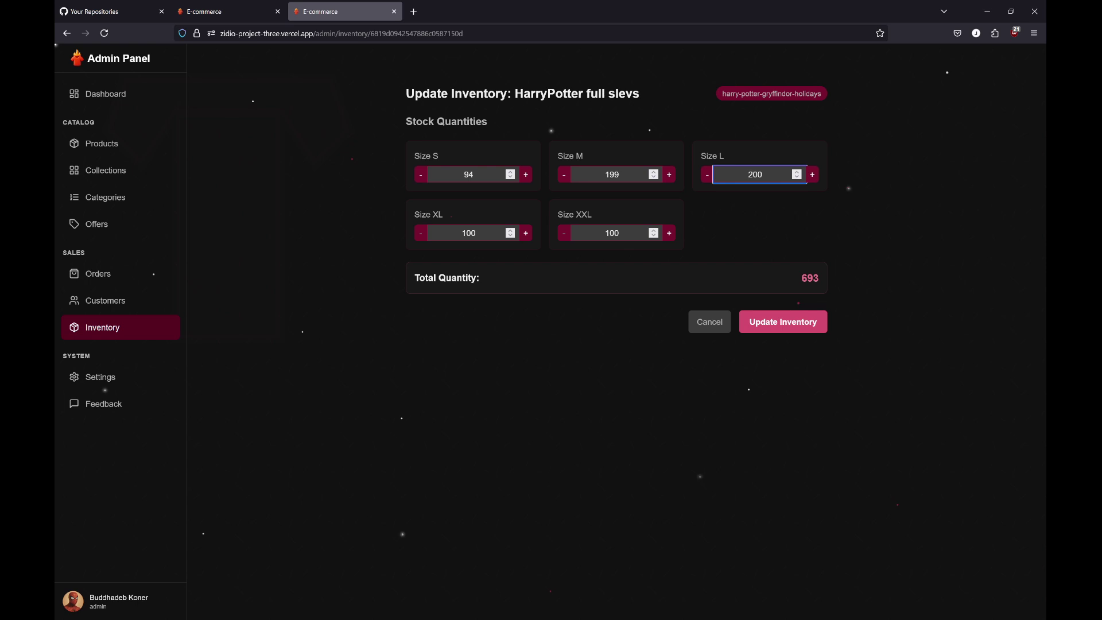
pyautogui.click(776, 328)
pyautogui.click(784, 323)
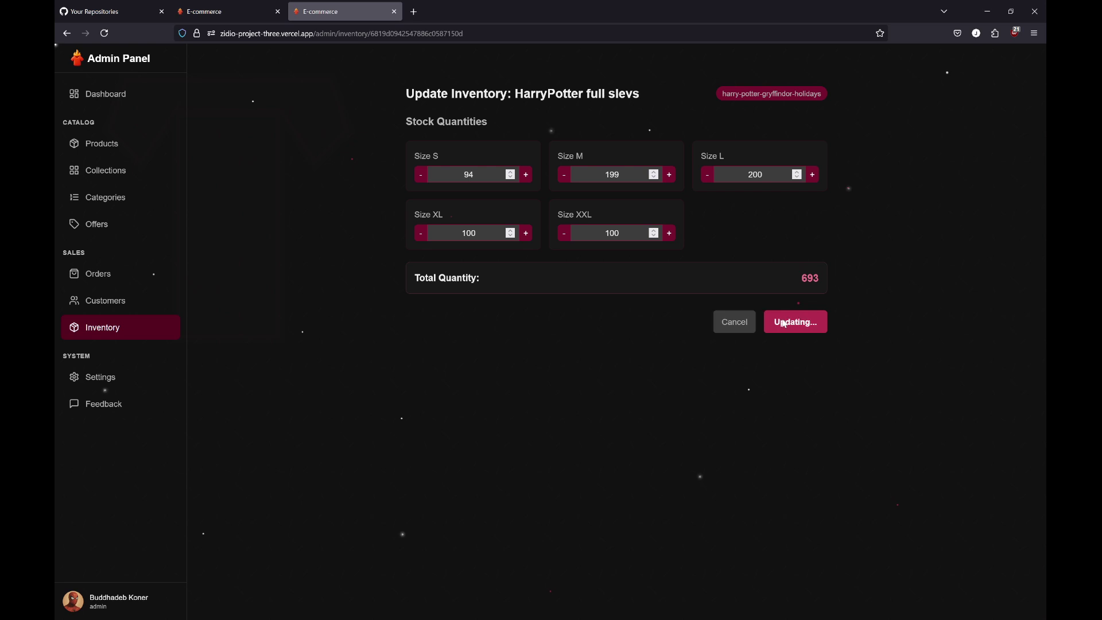
# - Reopen the HarryPotter full slevs stock editor to confirm Size L is saved as 200
pyautogui.click(160, 328)
pyautogui.hotkey('alt', 'Left')
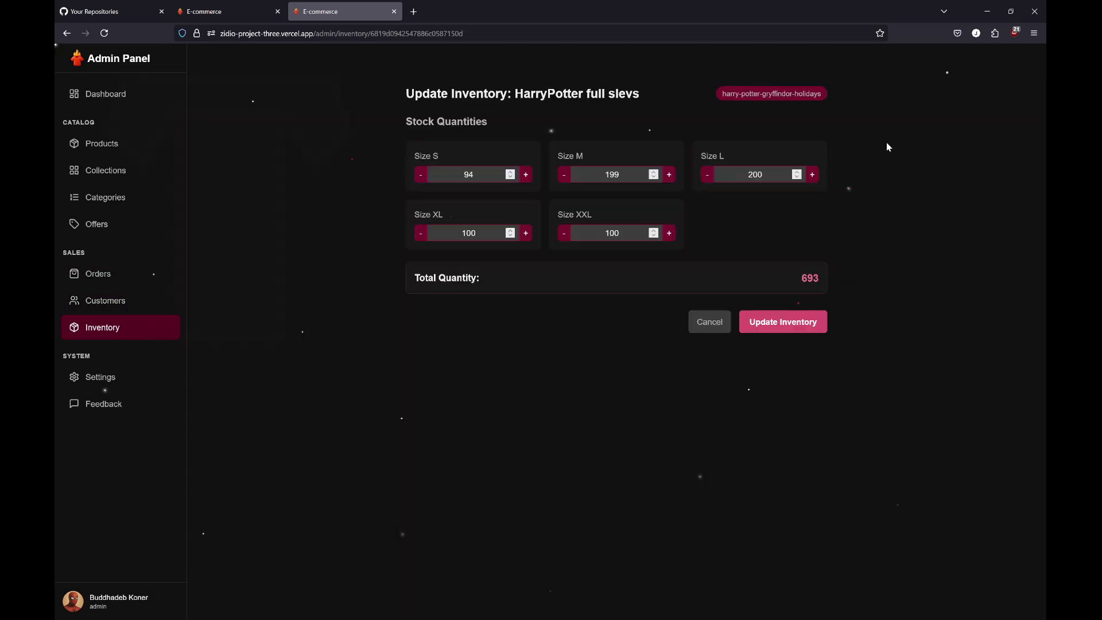
pyautogui.click(764, 174)
pyautogui.click(889, 307)
# - Open Home Content Settings and compare it with the storefront home page
pyautogui.click(115, 377)
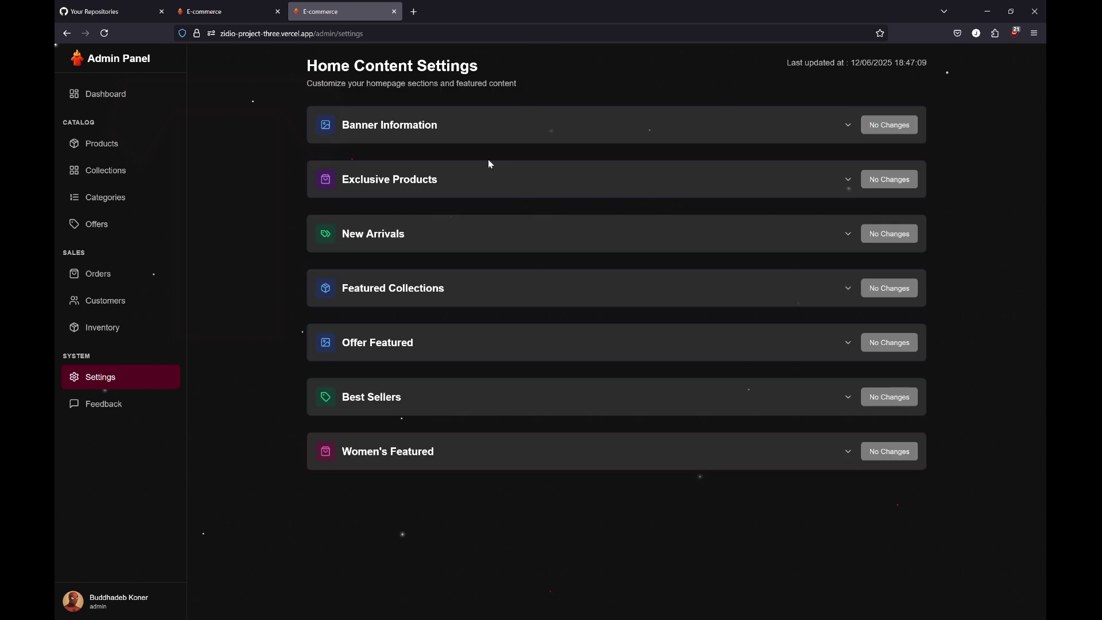
pyautogui.click(230, 11)
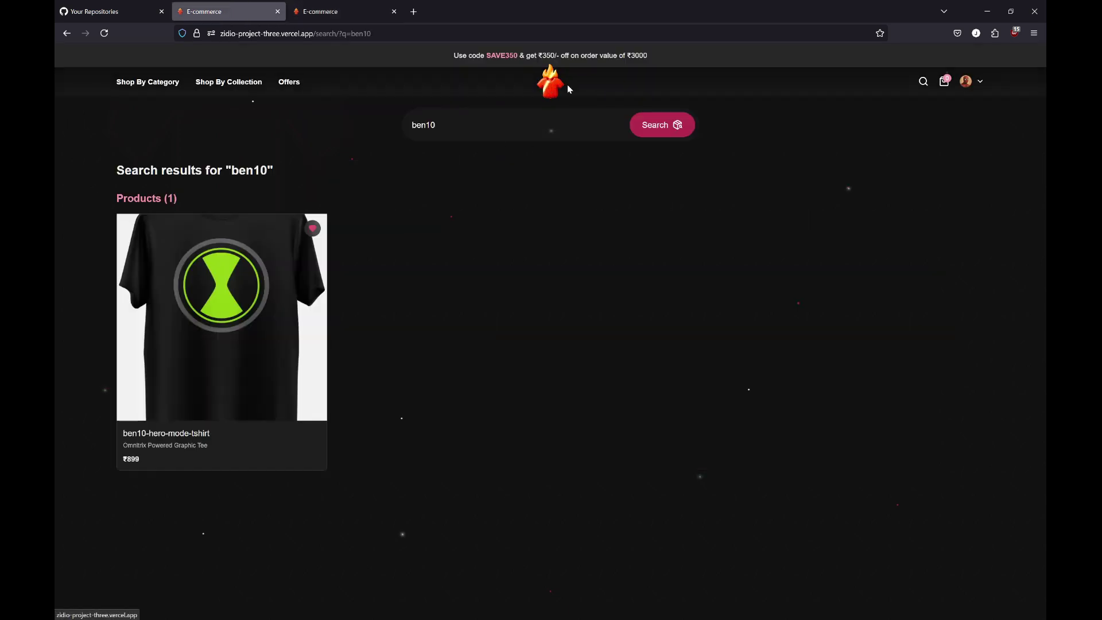
pyautogui.click(550, 86)
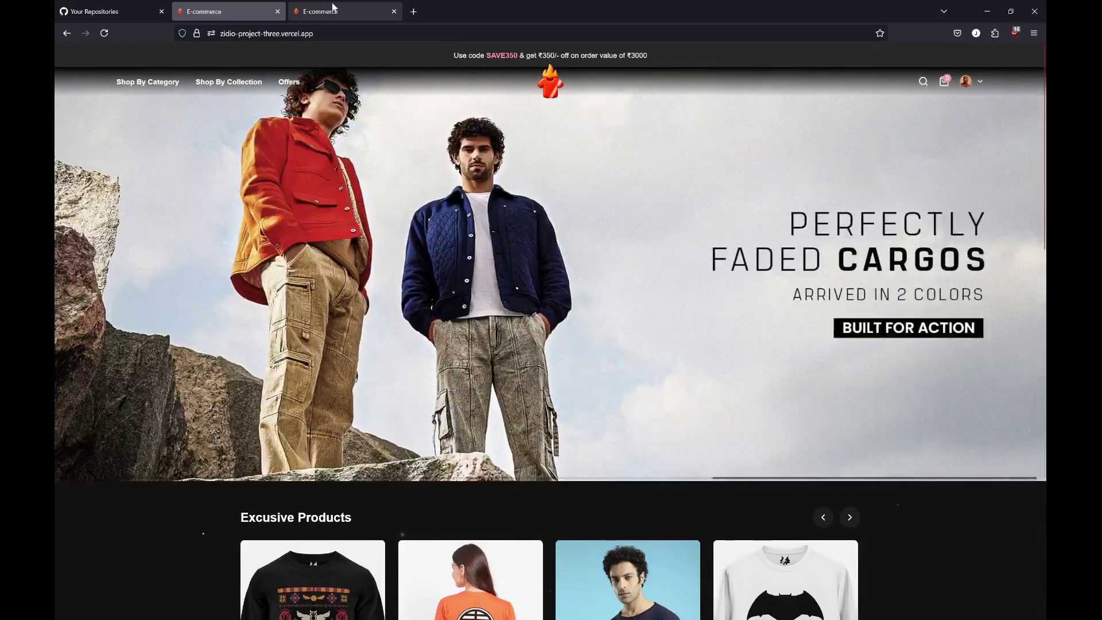
pyautogui.click(345, 11)
# - Expand Banner Information, add an empty Banner #4, then delete it
pyautogui.click(855, 128)
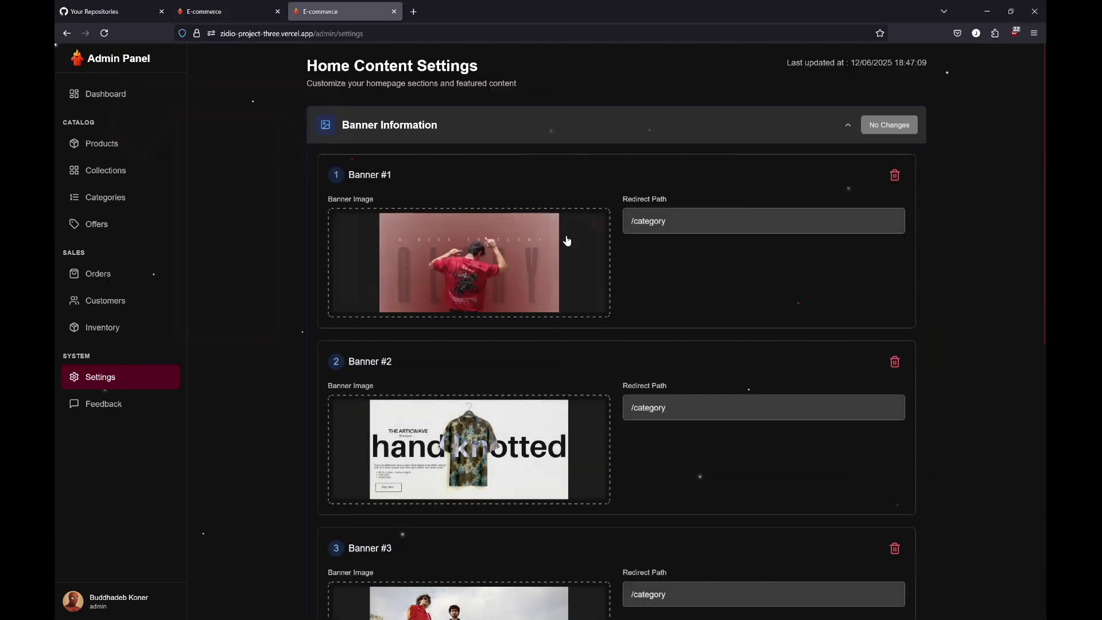
pyautogui.scroll(-7, 474, 253)
pyautogui.scroll(7, 475, 253)
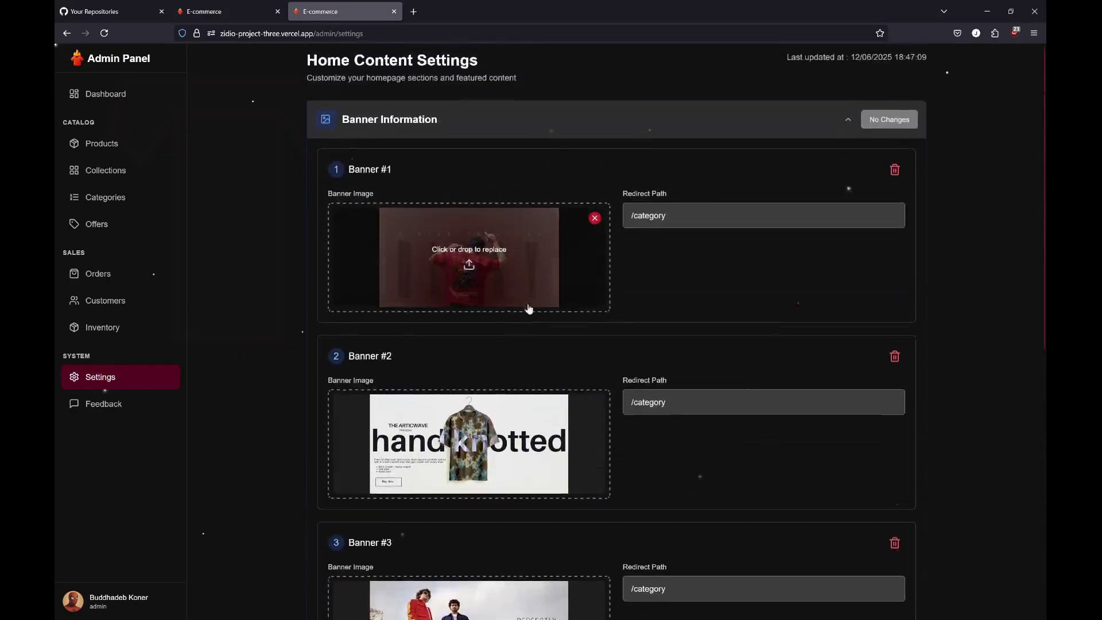
pyautogui.scroll(-7, 528, 308)
pyautogui.click(628, 358)
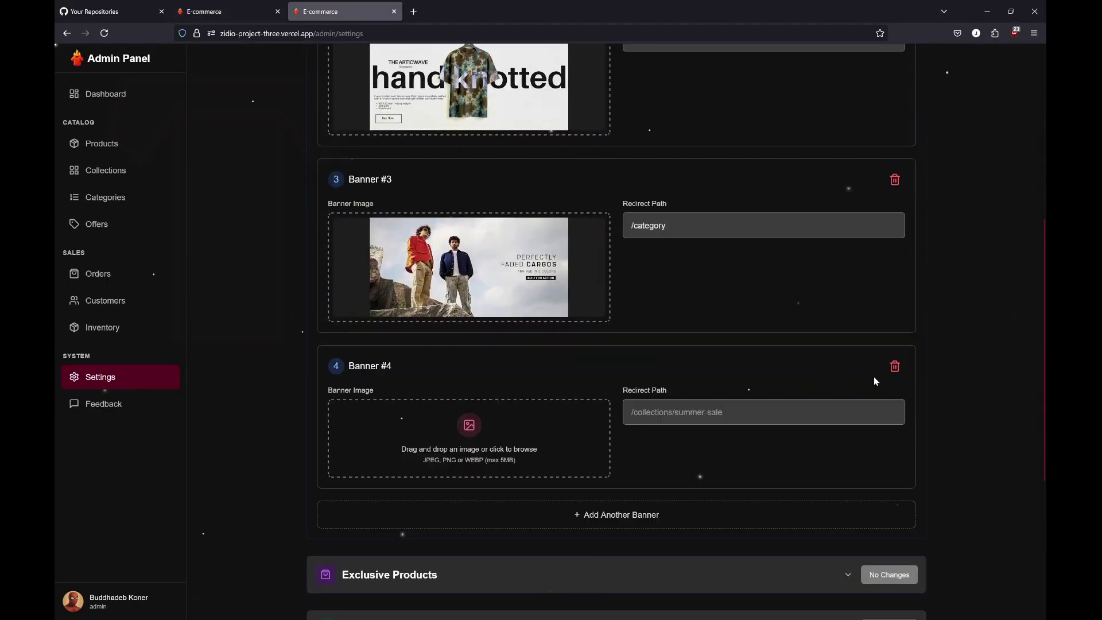
pyautogui.click(899, 372)
pyautogui.scroll(3, 706, 304)
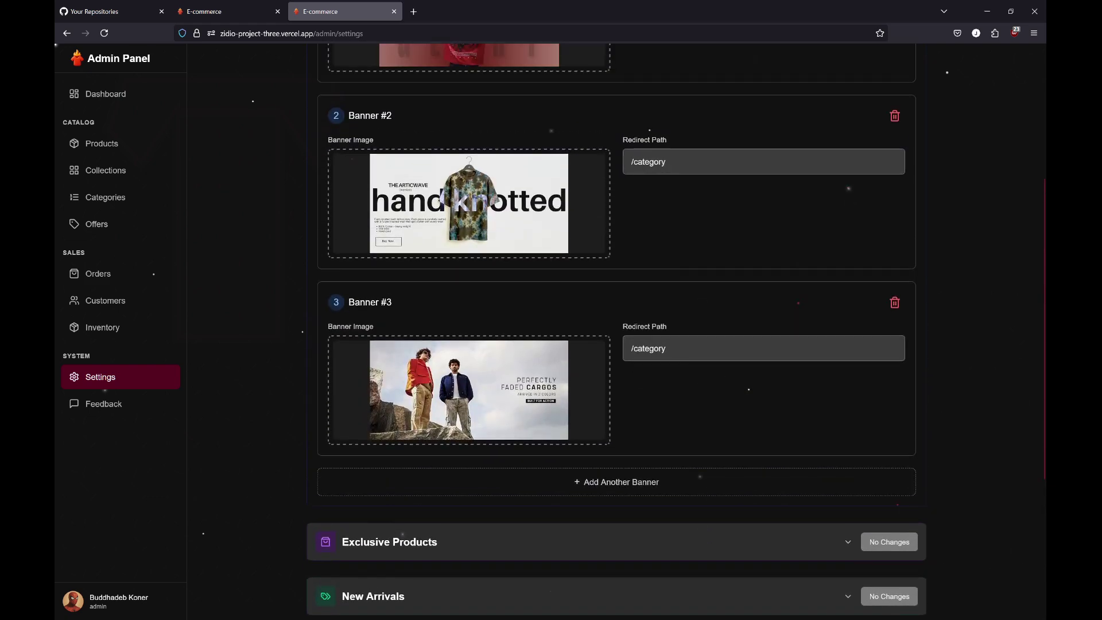
# - Compare banners with the live storefront, leaving the Banner #2 redirect path unchanged
pyautogui.click(222, 11)
pyautogui.click(339, 11)
pyautogui.moveTo(666, 162); pyautogui.dragTo(597, 147)
pyautogui.click(545, 90)
pyautogui.moveTo(666, 161); pyautogui.dragTo(623, 150)
pyautogui.click(632, 136)
pyautogui.scroll(-5, 784, 240)
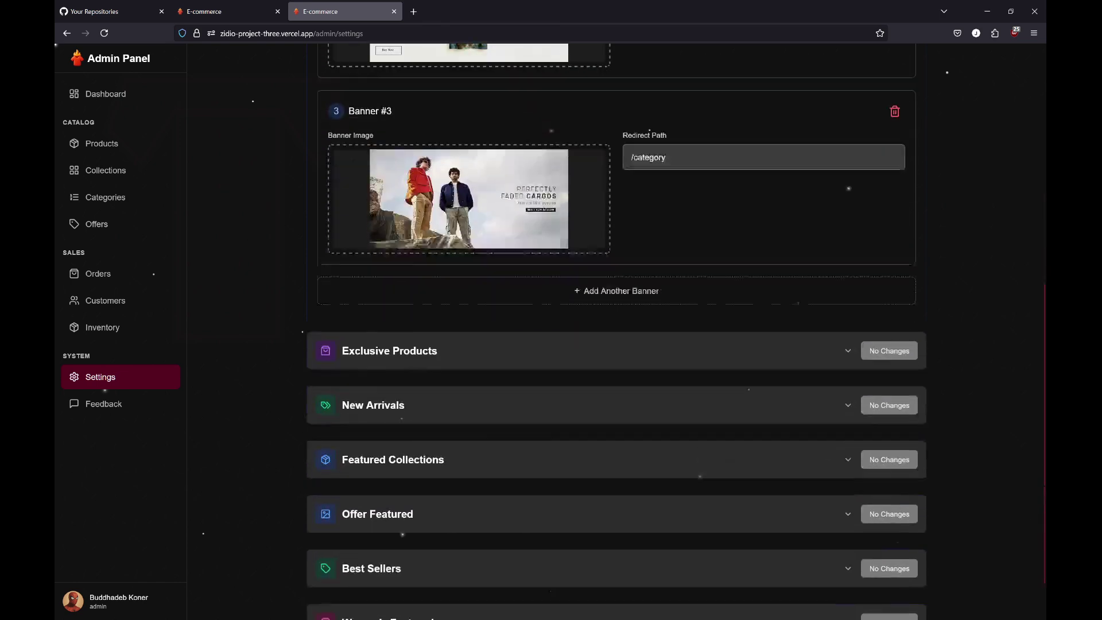
# - Scroll the storefront homepage, then expand the Exclusive Products settings section
pyautogui.click(229, 12)
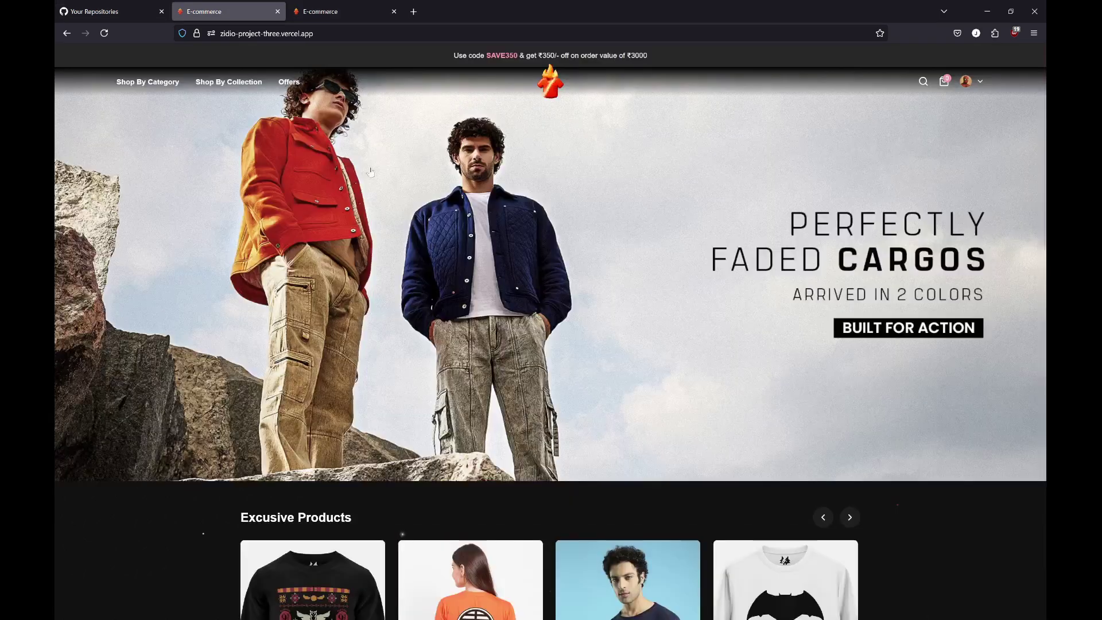
pyautogui.scroll(-6, 724, 496)
pyautogui.scroll(1, 725, 496)
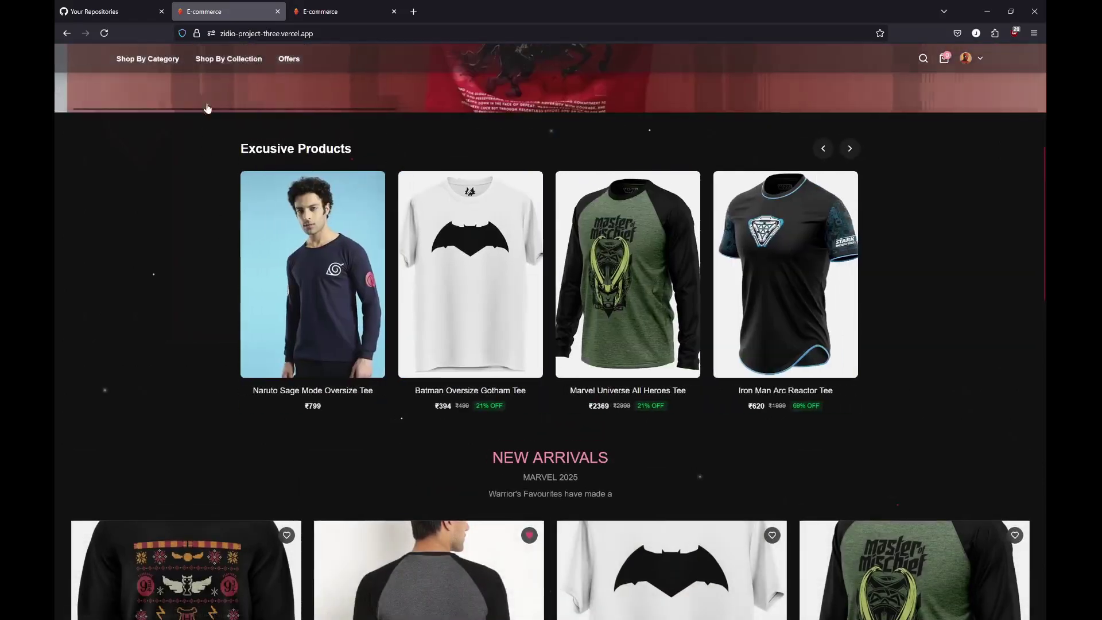
pyautogui.hotkey('ctrl', 'Tab')
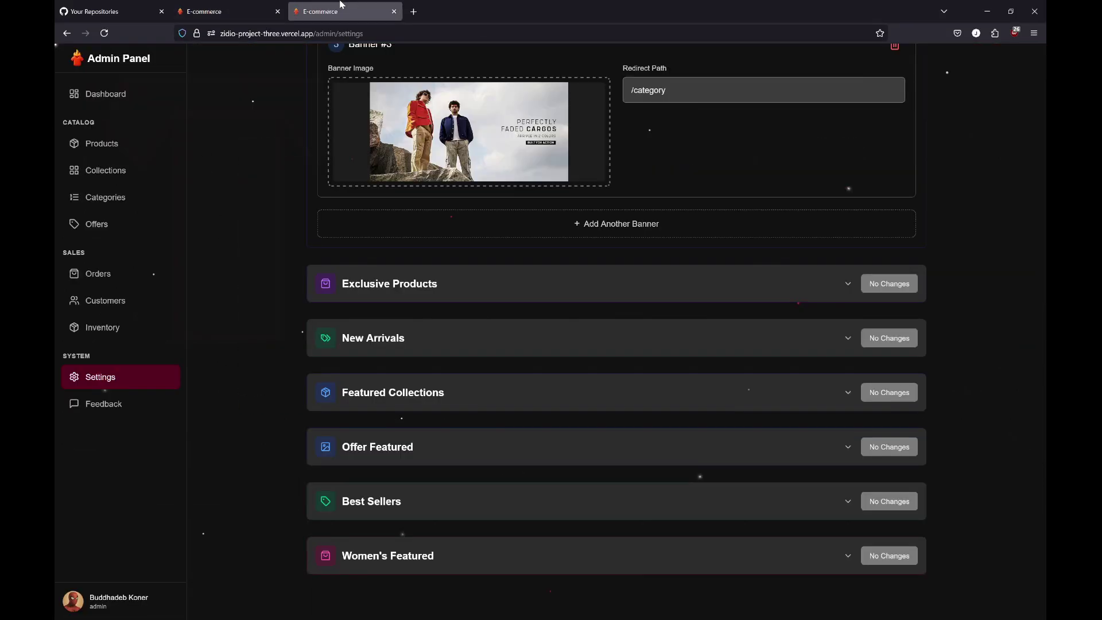
pyautogui.click(850, 288)
pyautogui.scroll(-4, 607, 315)
pyautogui.scroll(2, 607, 315)
pyautogui.scroll(-2, 492, 322)
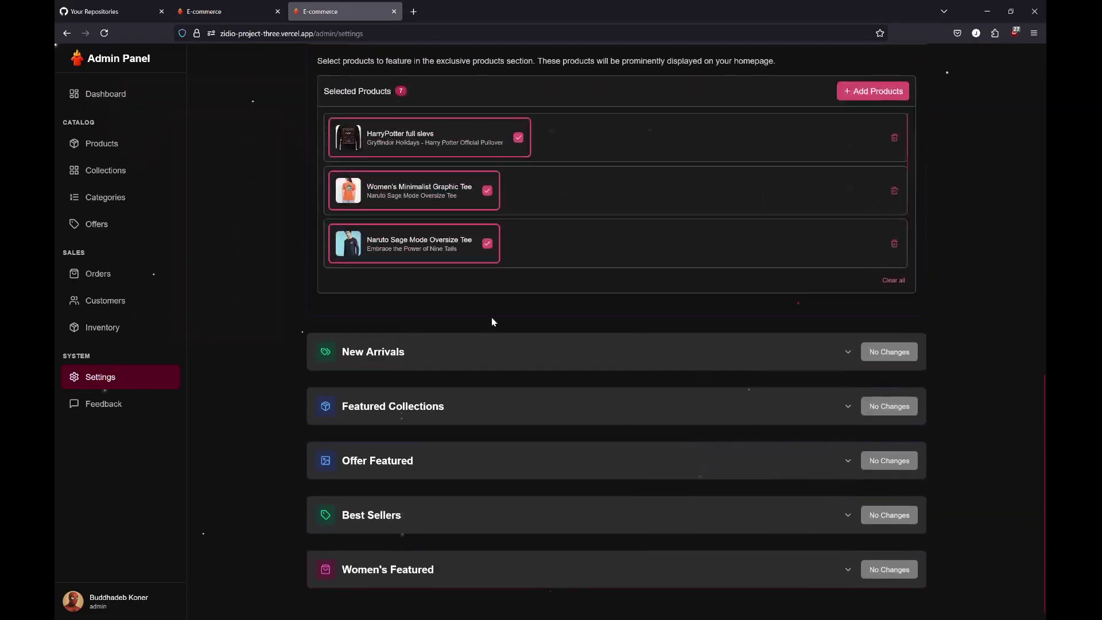
# - Compare the storefront's homepage sections with the settings, ending on the GitHub repositories page
pyautogui.click(228, 11)
pyautogui.scroll(-8, 471, 410)
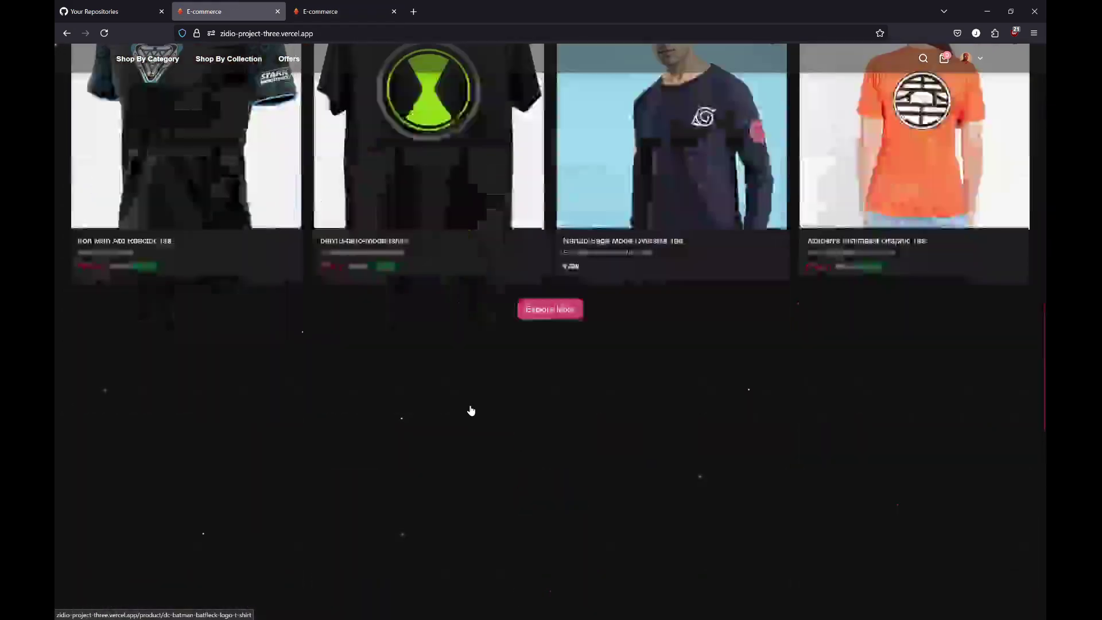
pyautogui.scroll(-10, 471, 410)
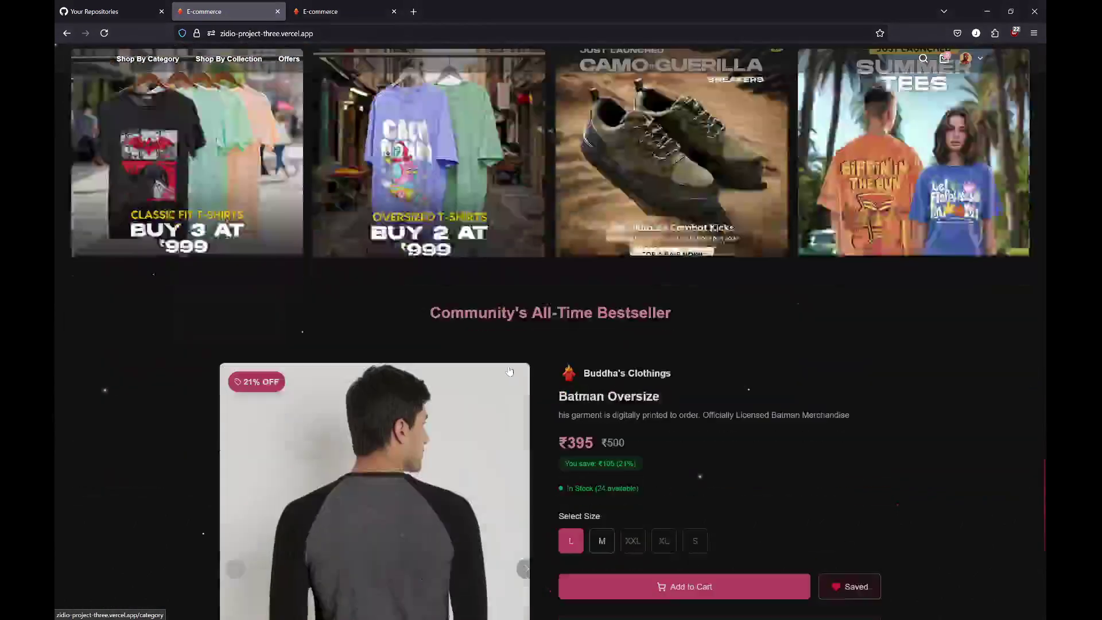
pyautogui.scroll(-10, 510, 371)
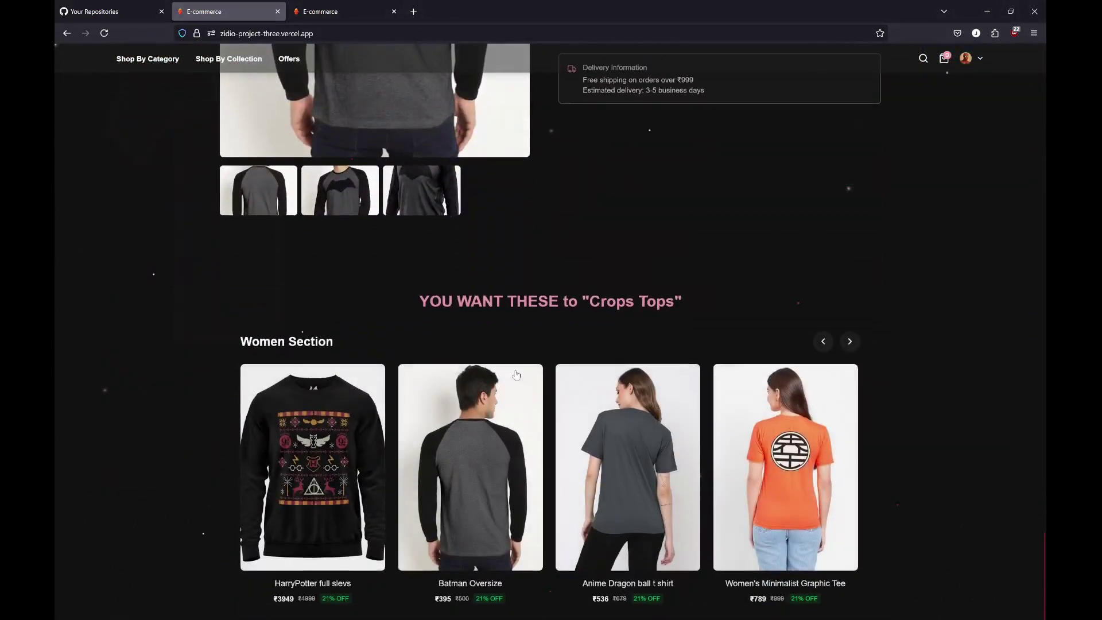
pyautogui.click(516, 391)
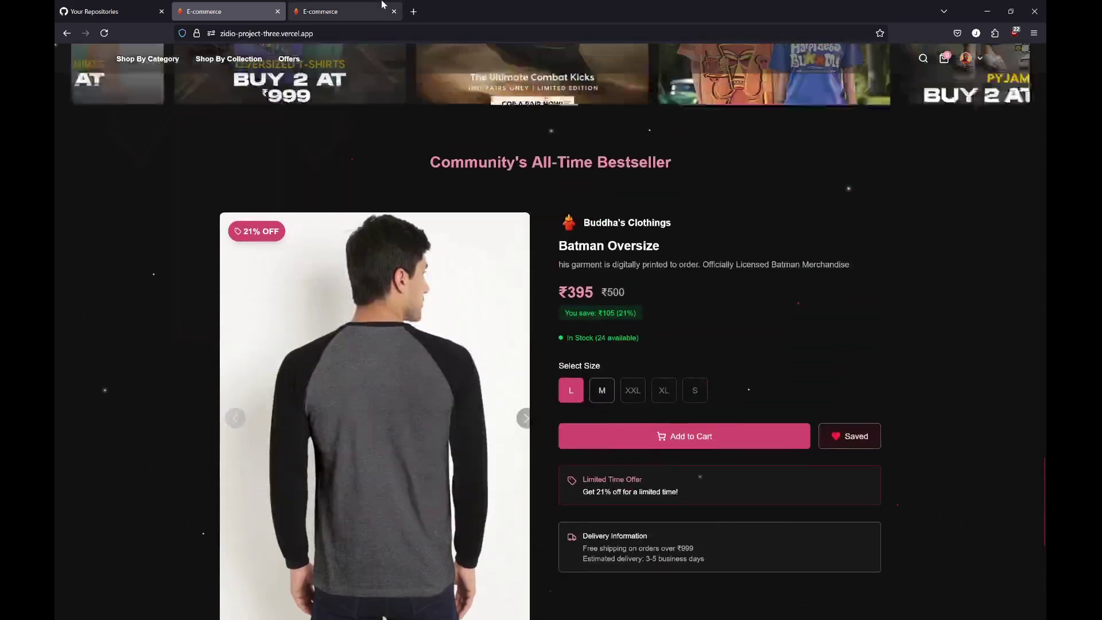
pyautogui.click(379, 10)
pyautogui.scroll(15, 460, 172)
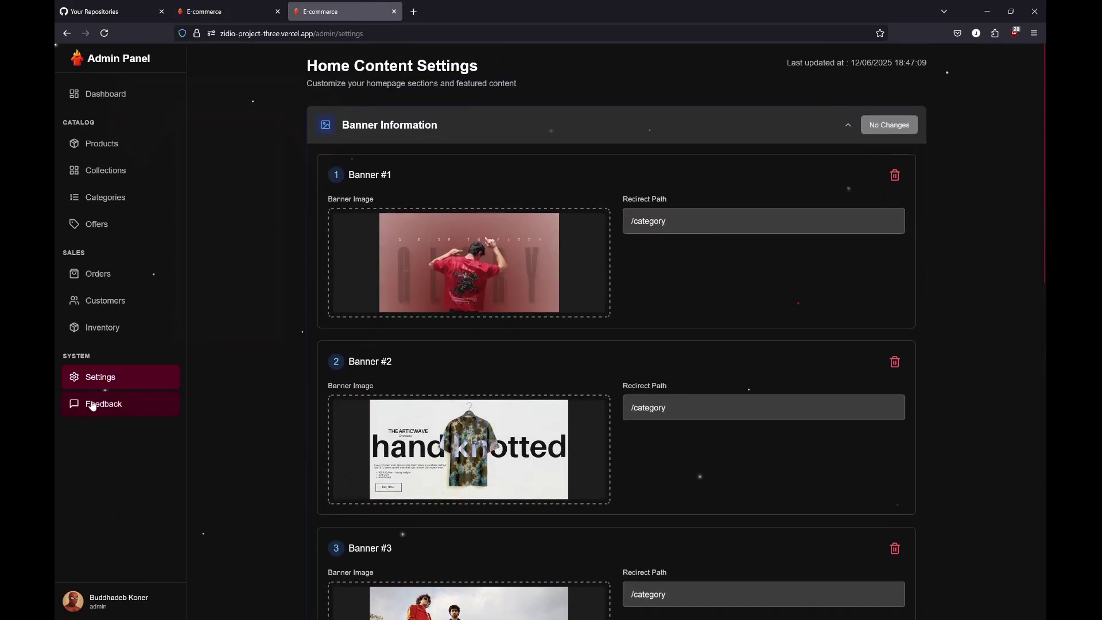
pyautogui.click(153, 92)
pyautogui.click(229, 9)
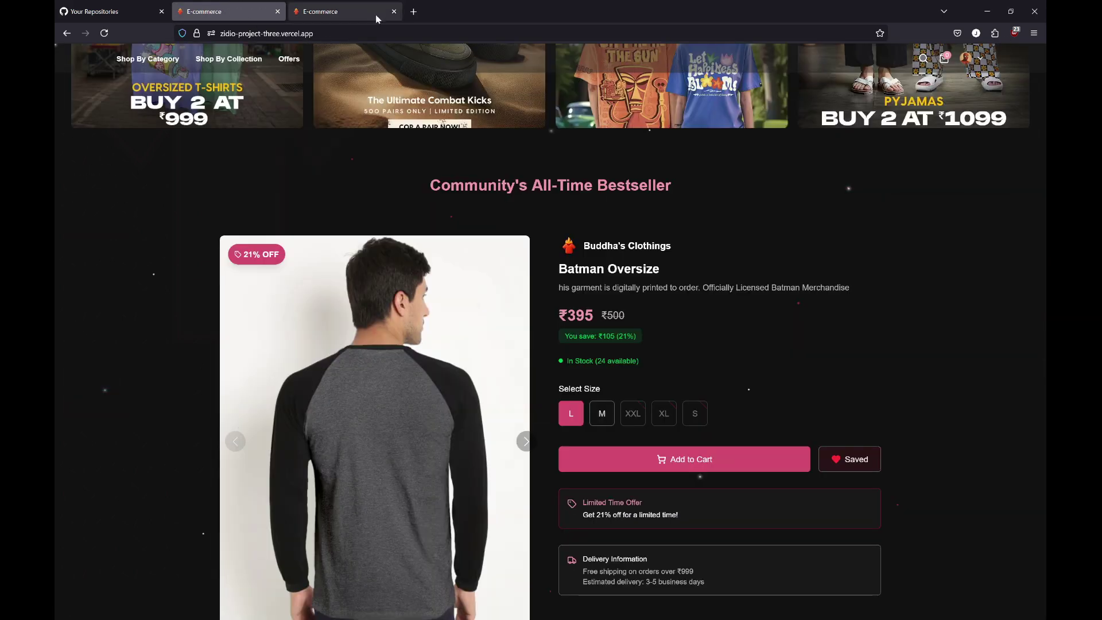
pyautogui.hotkey('ctrl', 'shift', 'Tab')
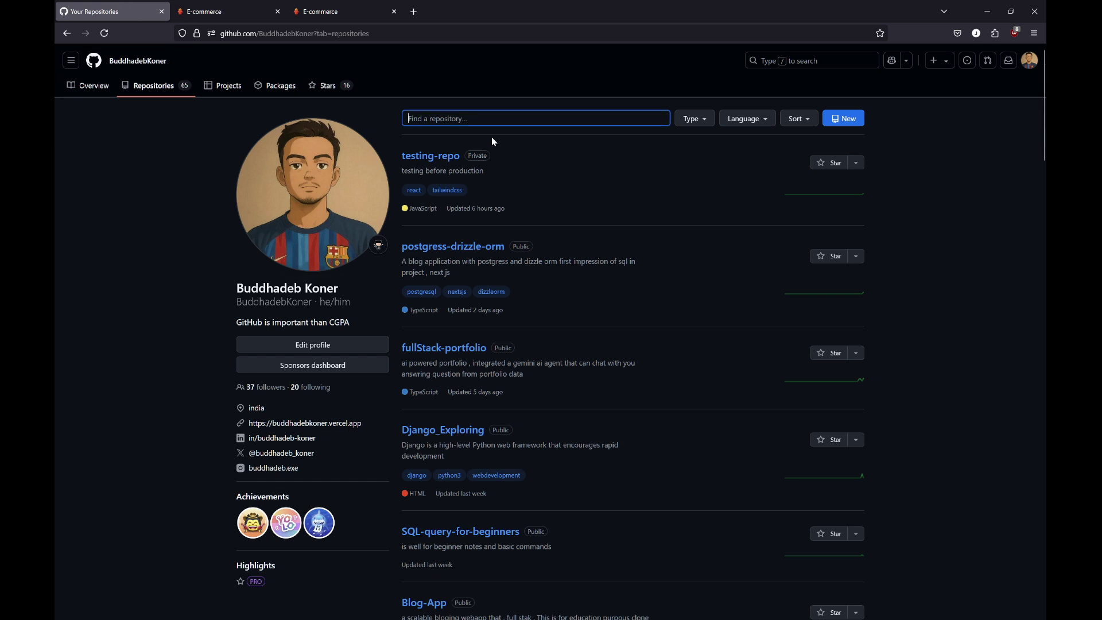
pyautogui.write('z')
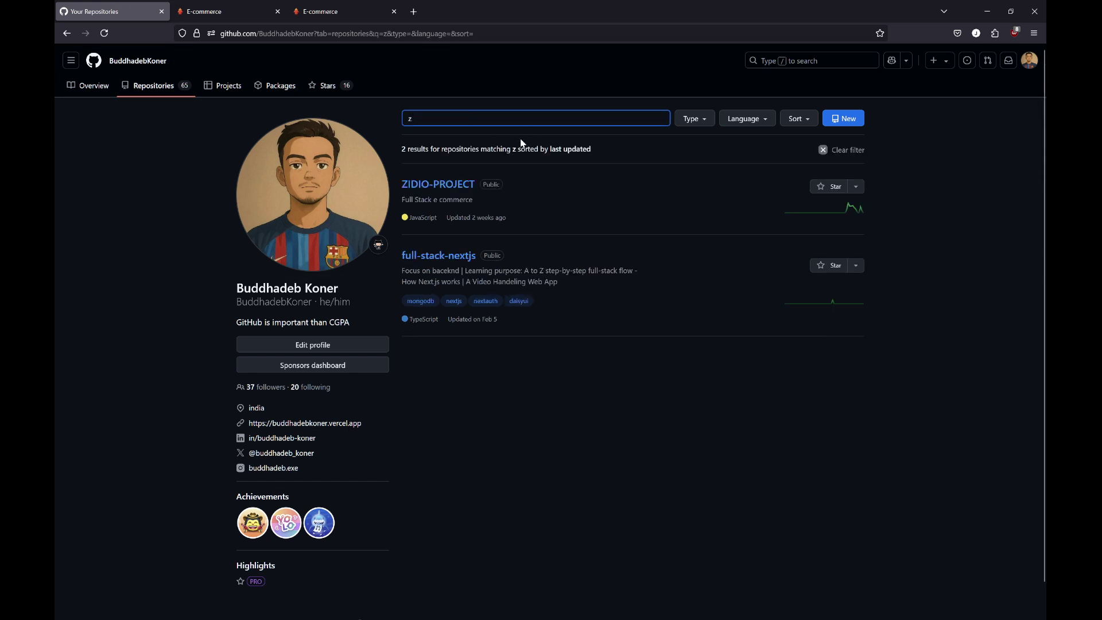
pyautogui.click(451, 184)
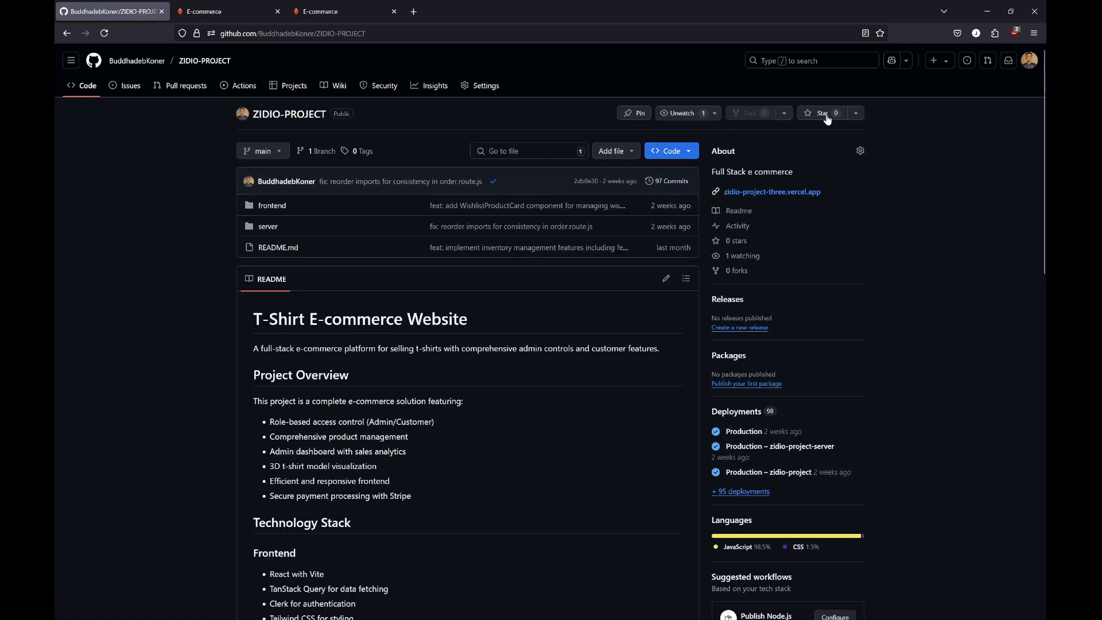
pyautogui.scroll(-5, 753, 212)
pyautogui.scroll(5, 753, 213)
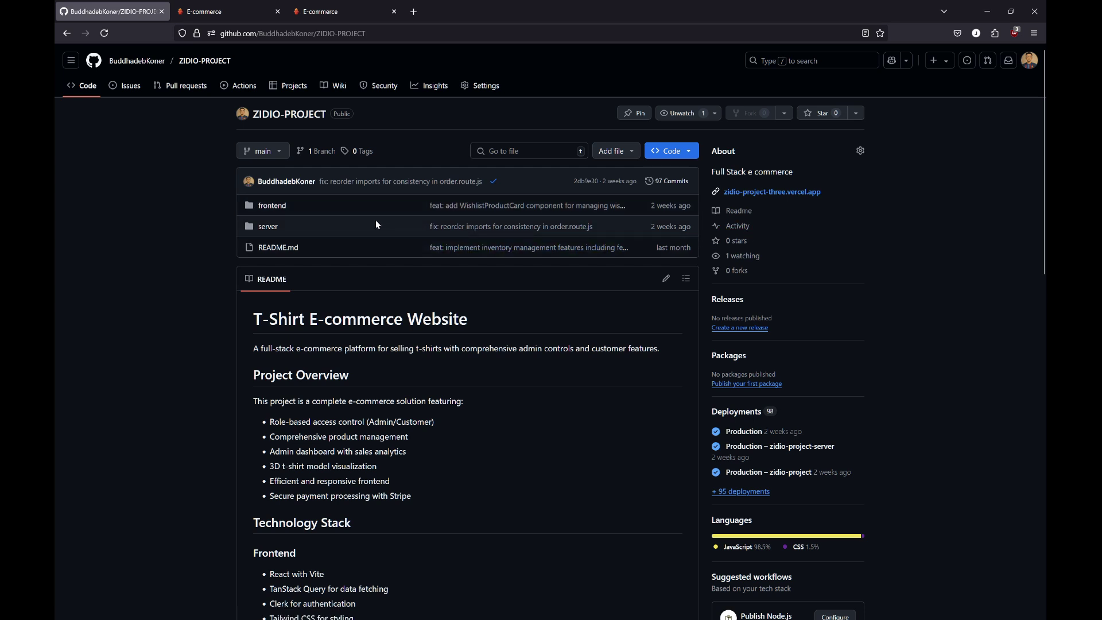
pyautogui.hotkey('alt', 'Left')
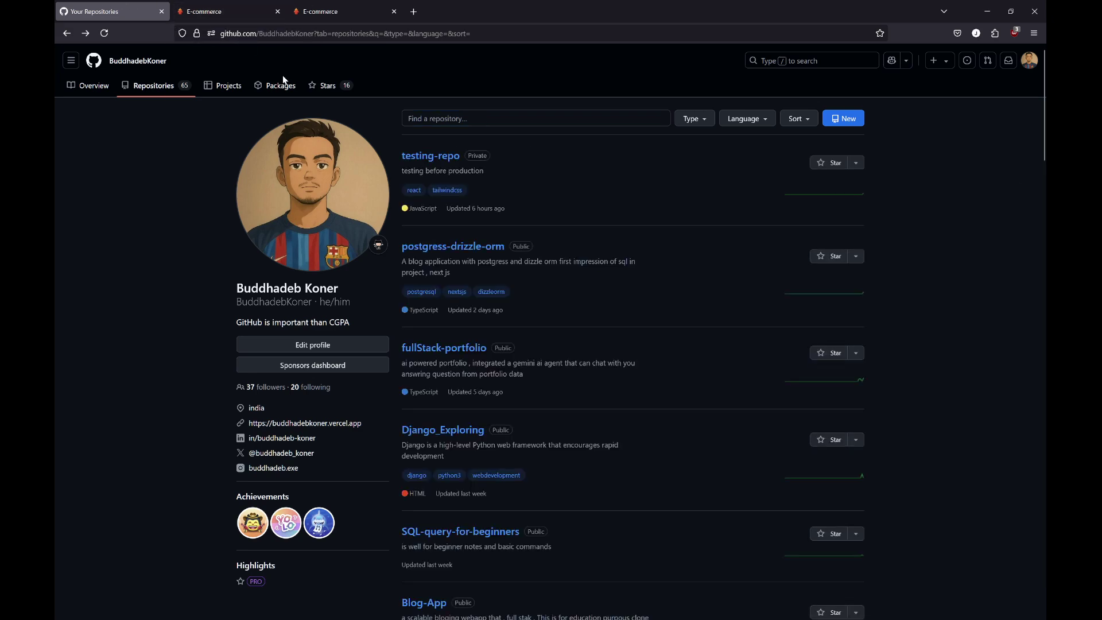
# - Scroll the storefront to the top, open the account menu, then close the admin panel tab
pyautogui.click(246, 11)
pyautogui.scroll(15, 968, 147)
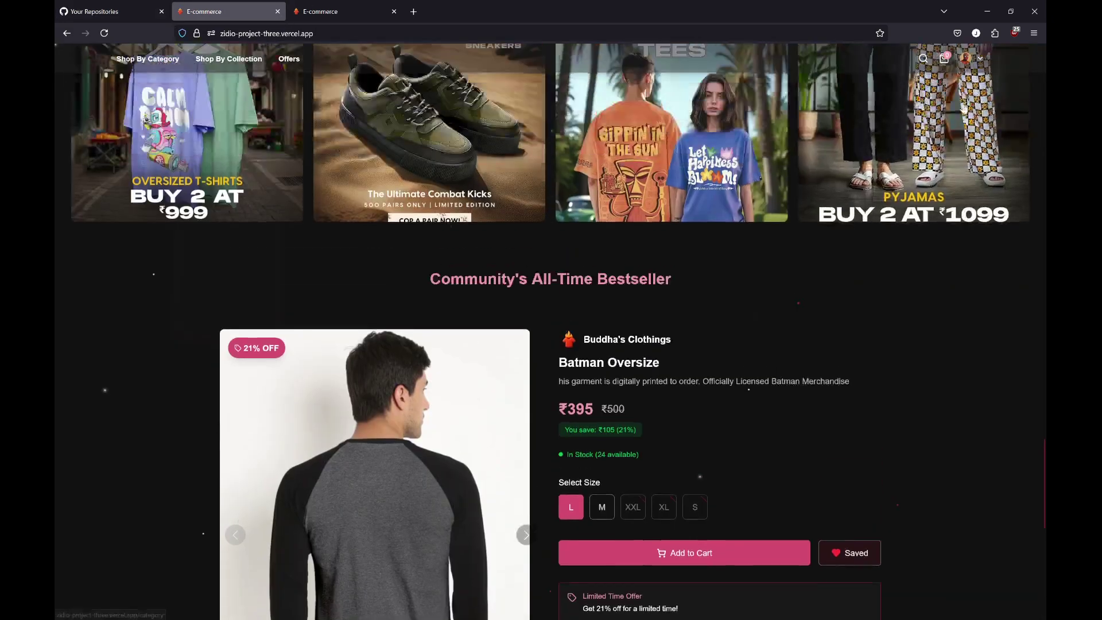
pyautogui.scroll(5, 1046, 384)
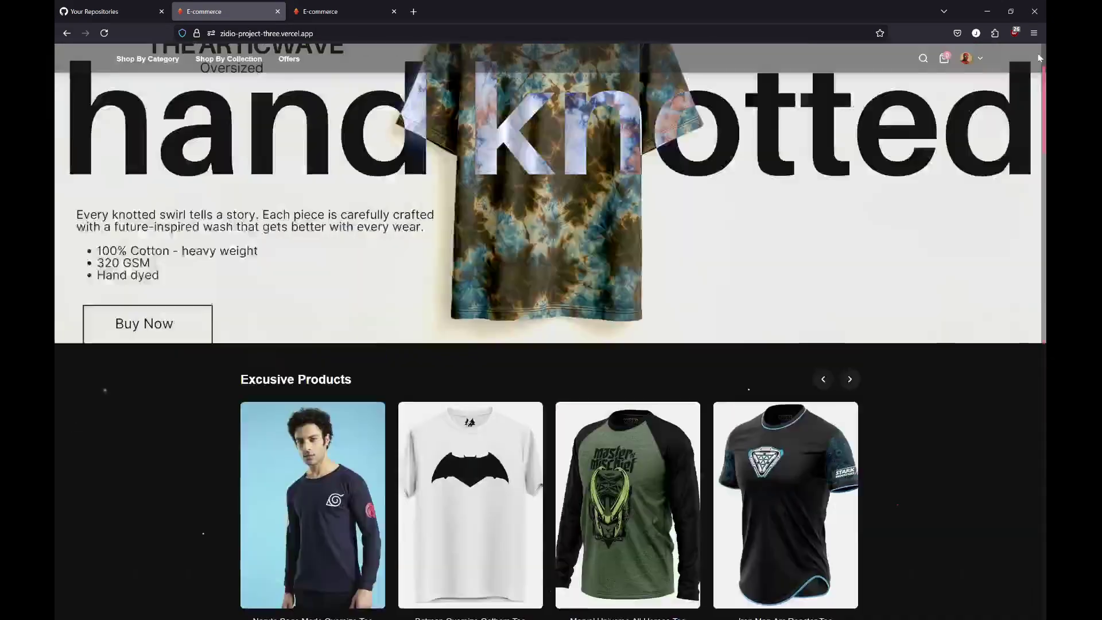
pyautogui.click(969, 81)
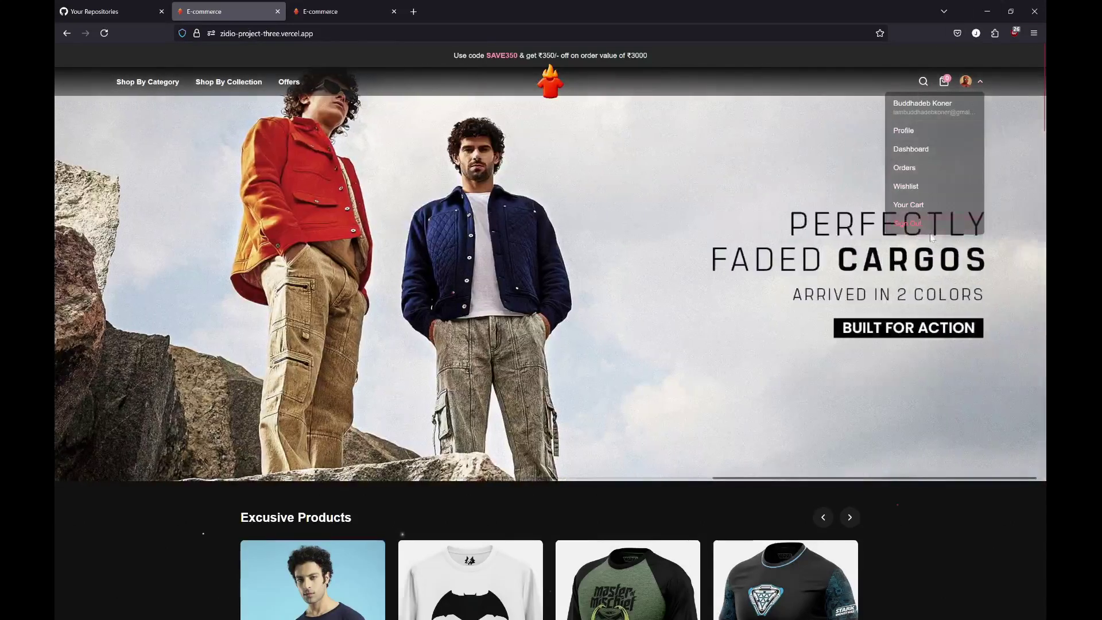
pyautogui.click(329, 5)
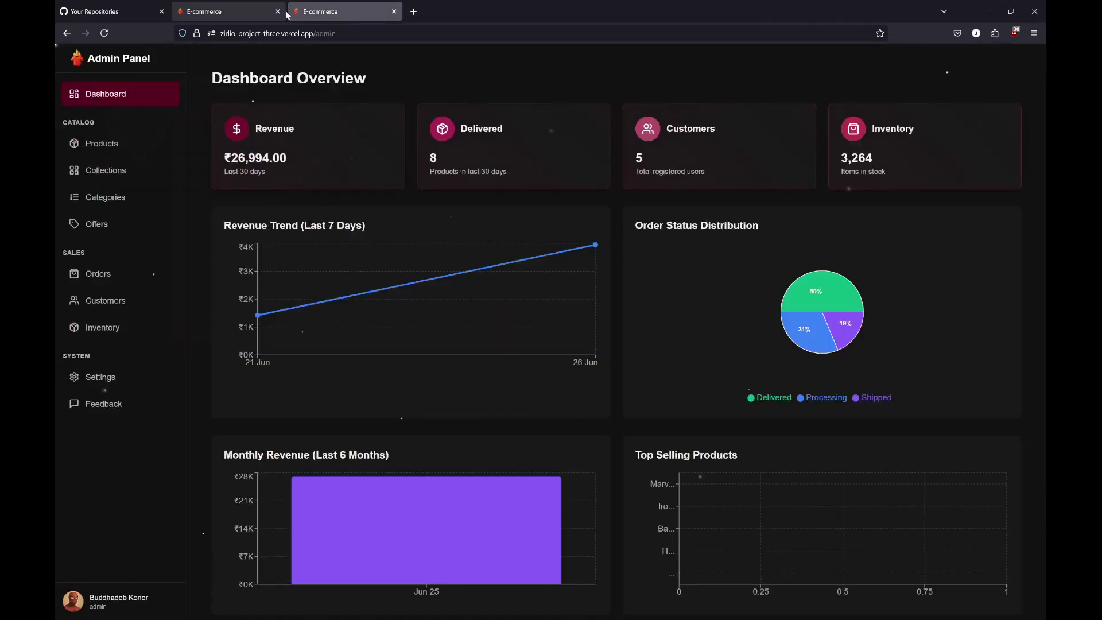
pyautogui.click(394, 11)
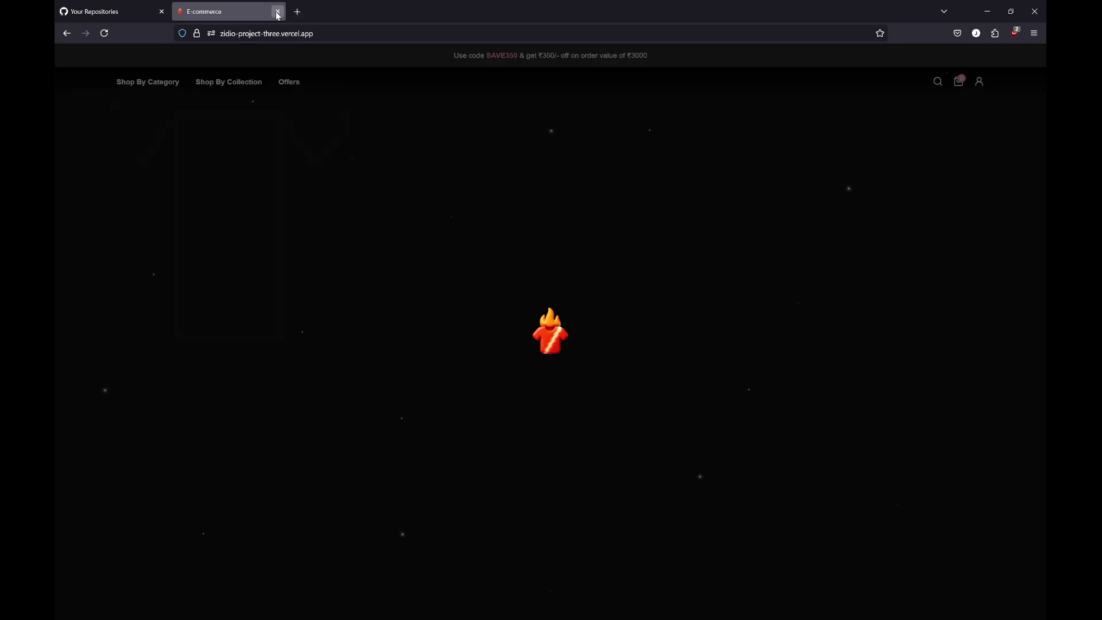
# - Close the E-commerce storefront tab, scroll the GitHub repositories, and switch to OBS Studio
pyautogui.click(277, 11)
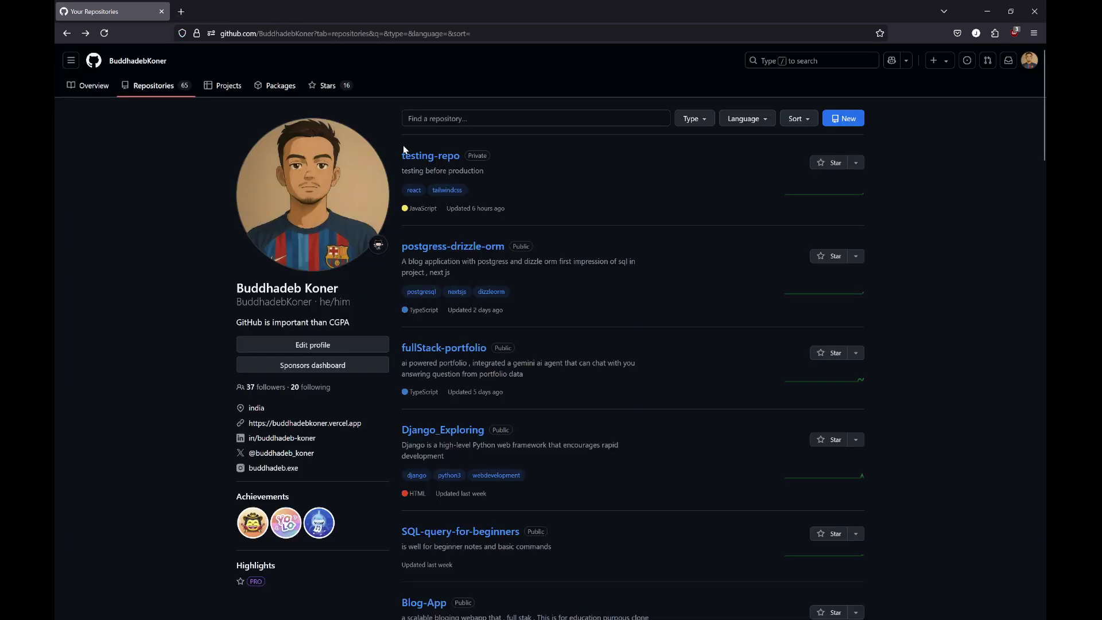
pyautogui.scroll(-9, 542, 263)
pyautogui.scroll(9, 542, 264)
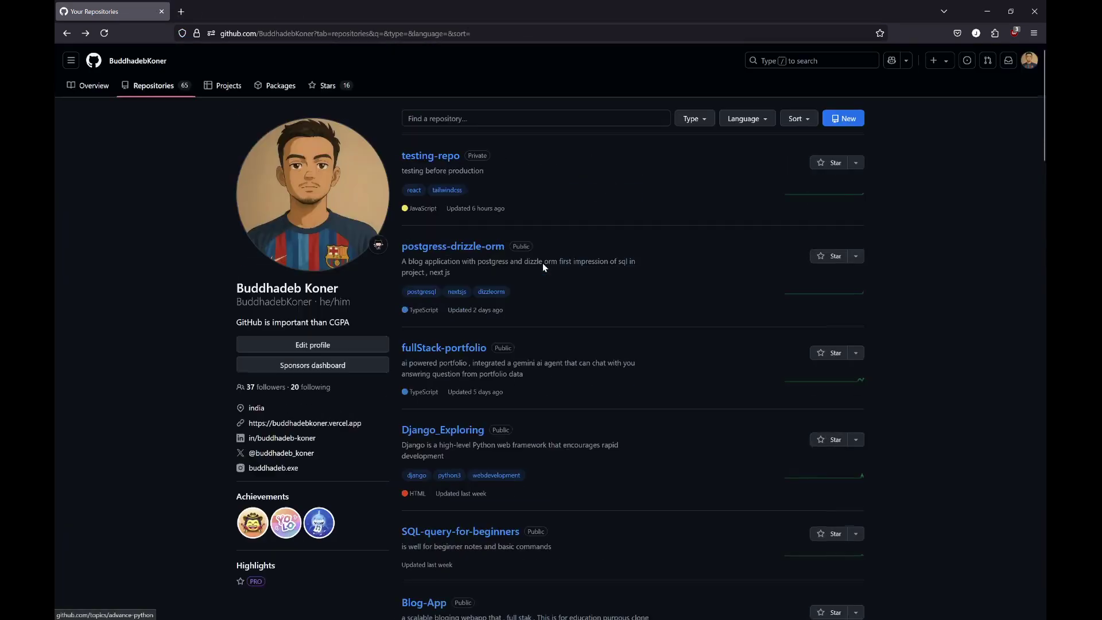
pyautogui.hotkey('alt', 'Tab')
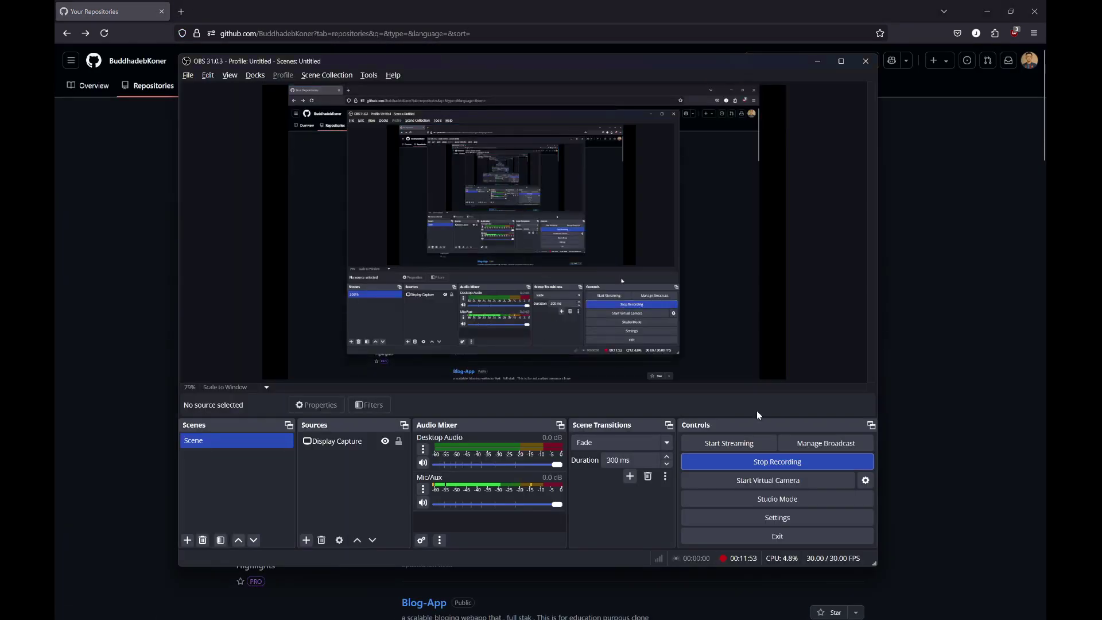